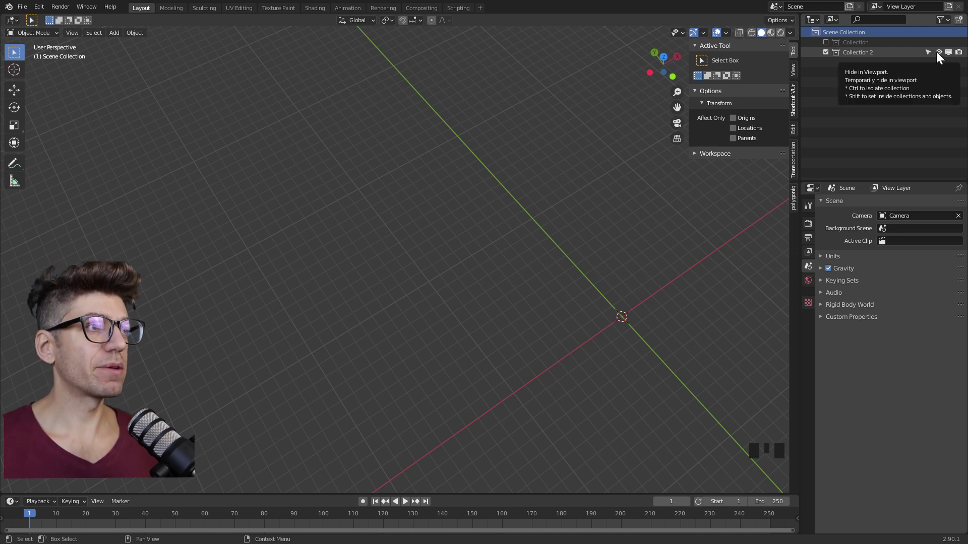
click(948, 19)
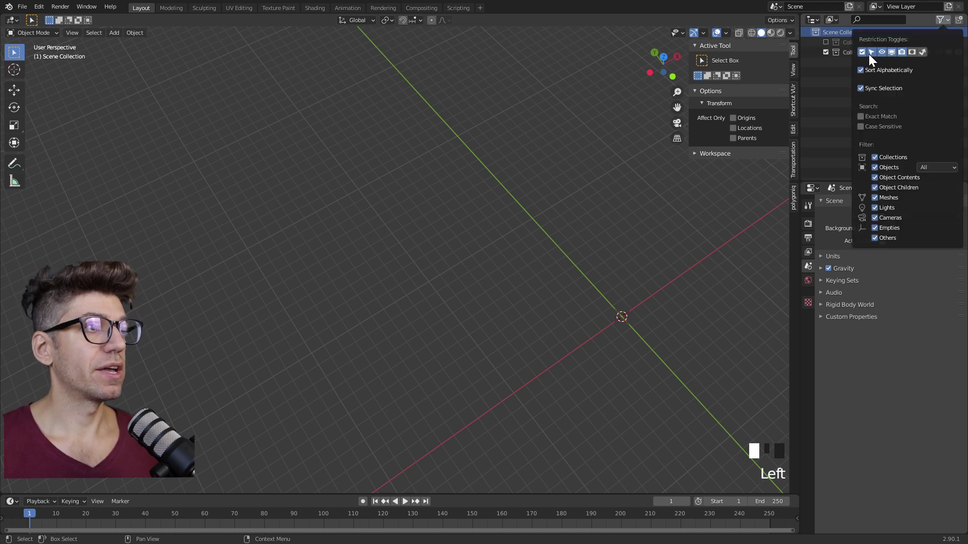
click(905, 51)
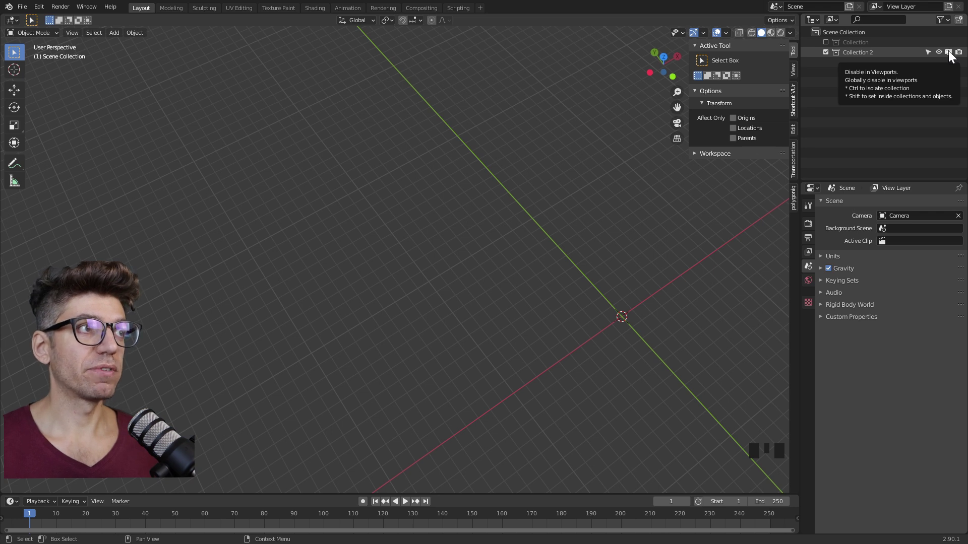
Add a mesh plane at the world origin and scale it up to about 27.2 m per side
scroll(554, 260, down, 6)
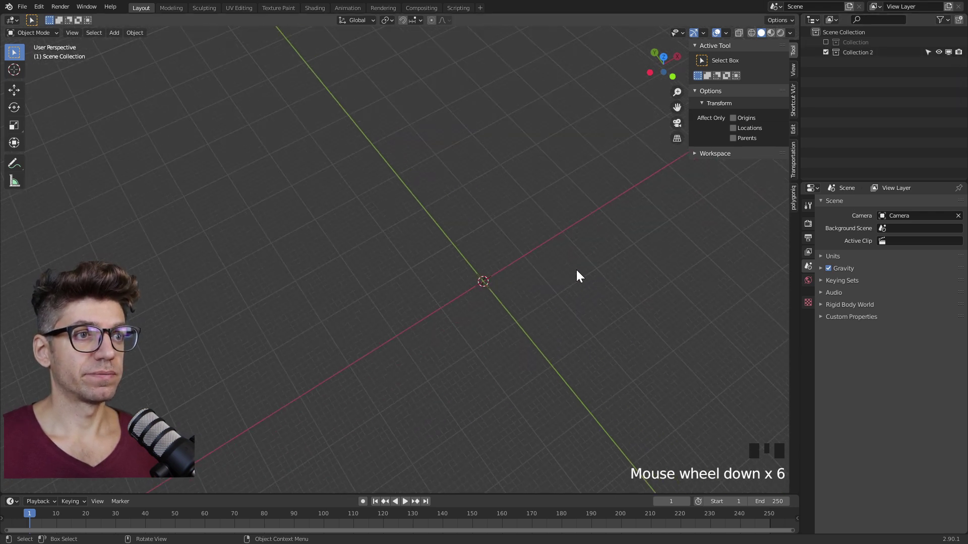
key(shift+a)
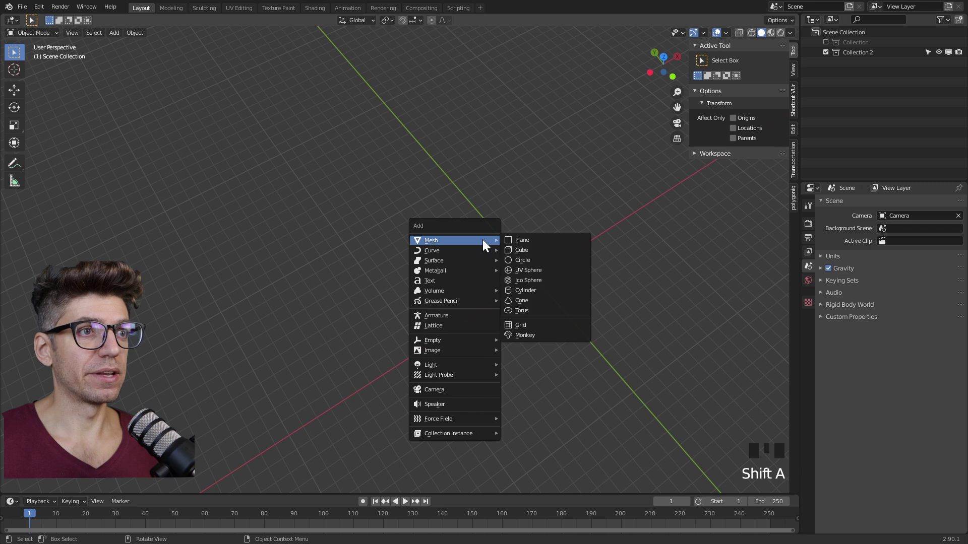
click(517, 245)
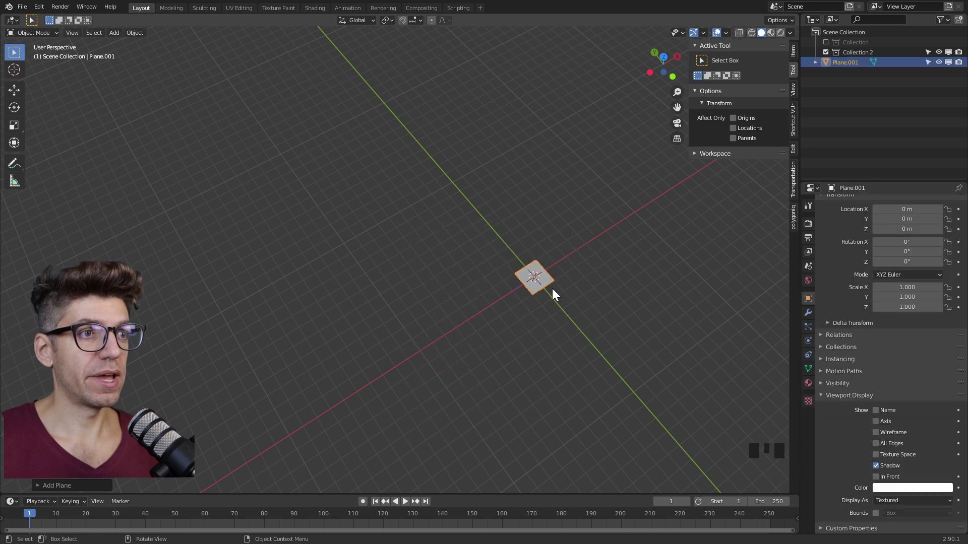
key(s)
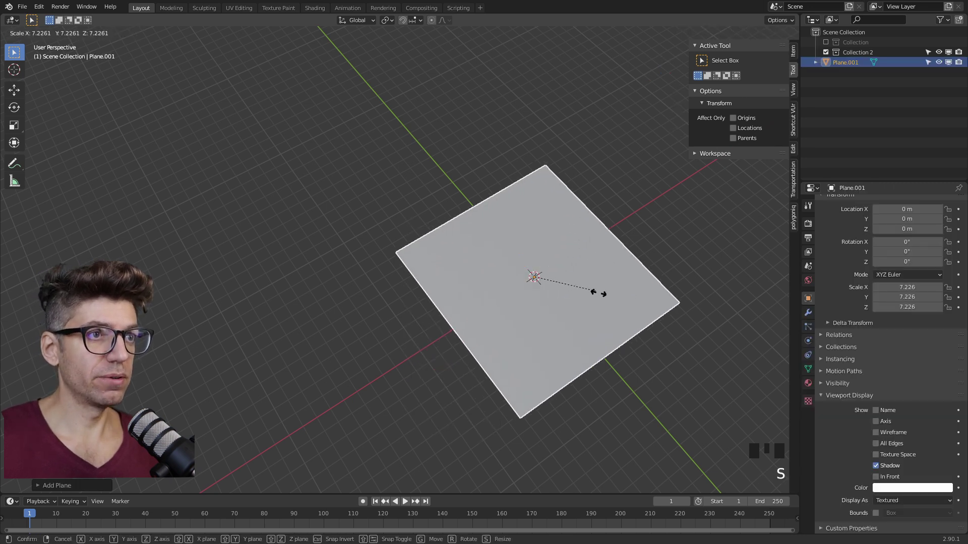
click(692, 223)
Apply the scale of the large ground plane
click(793, 52)
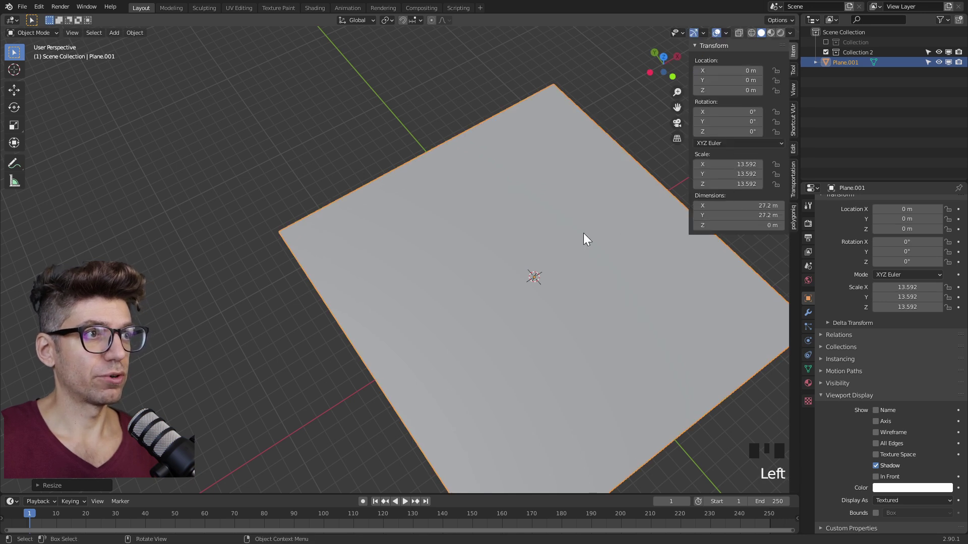
key(ctrl+a)
click(567, 264)
From the top view, add a second mesh plane and move it to about X -3.7 m, Y 0.08 m
scroll(452, 244, down, 3)
middle_drag(451, 244, 549, 248)
scroll(633, 304, up, 5)
shift+middle_drag(633, 305, 449, 277)
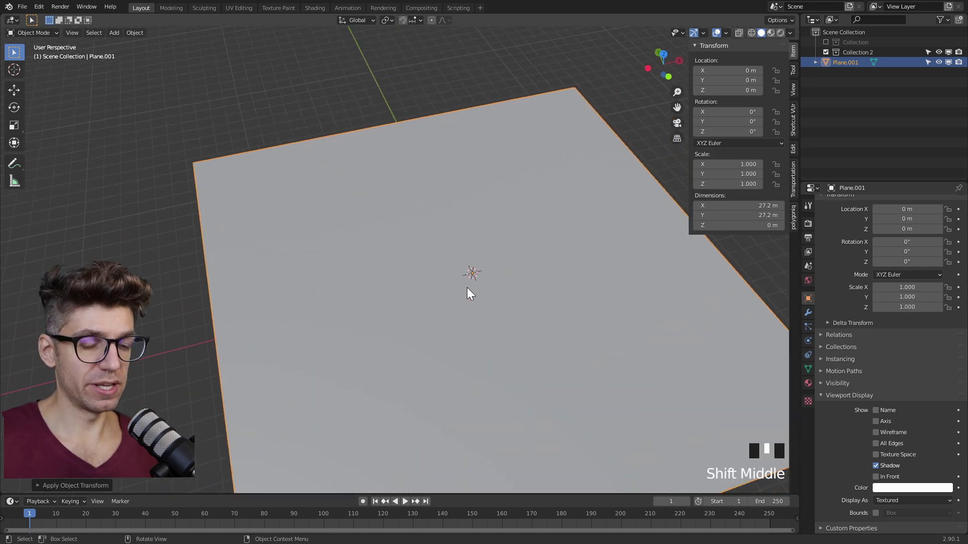
key(grave)
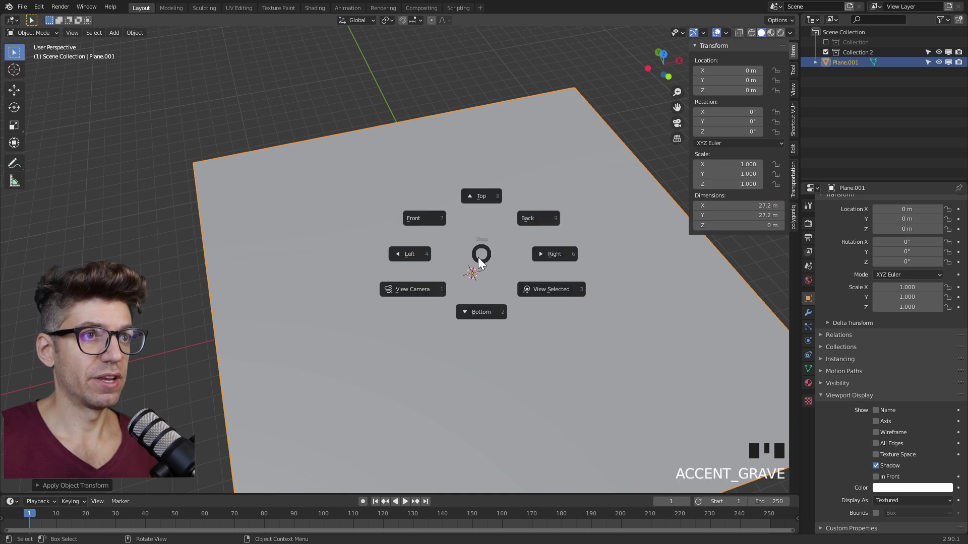
click(485, 198)
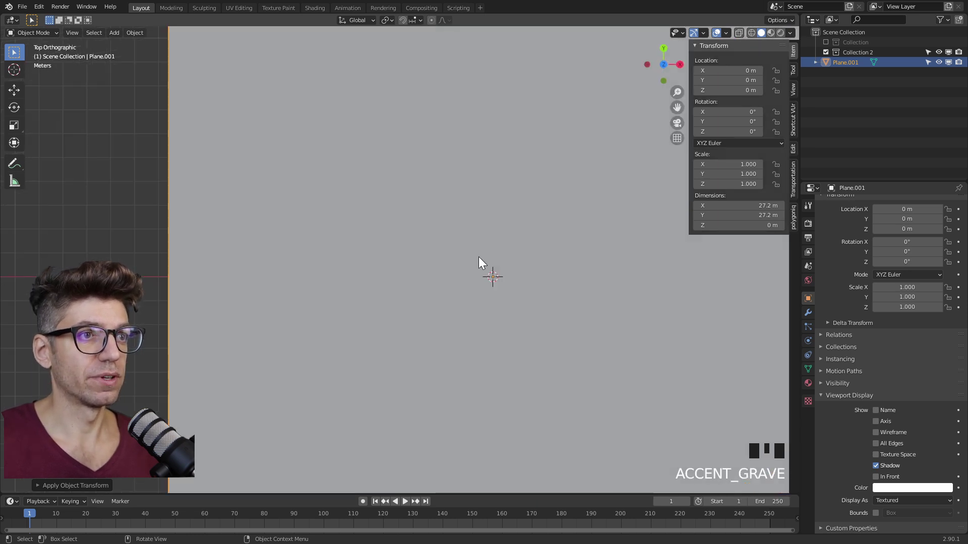
key(shift+a)
mouse_move(443, 258)
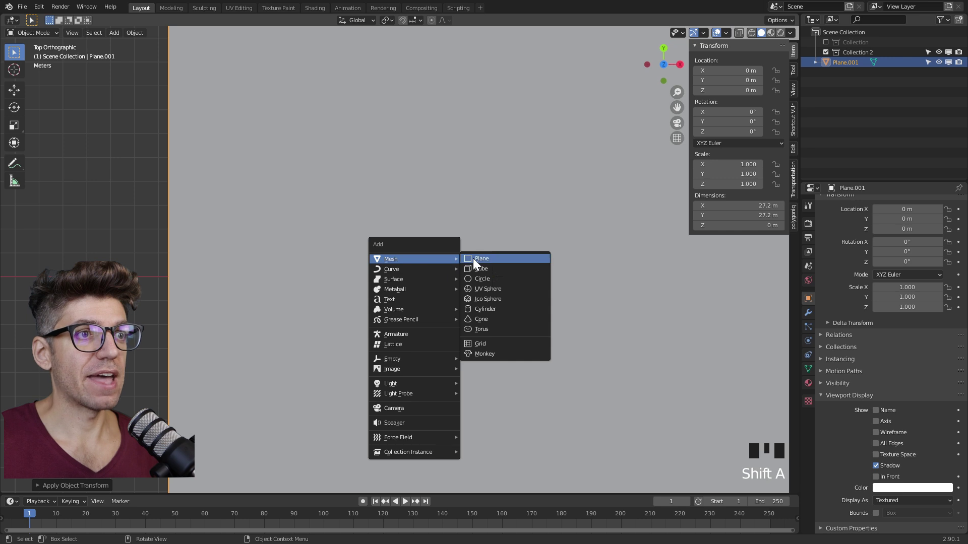
click(476, 260)
key(g)
click(456, 273)
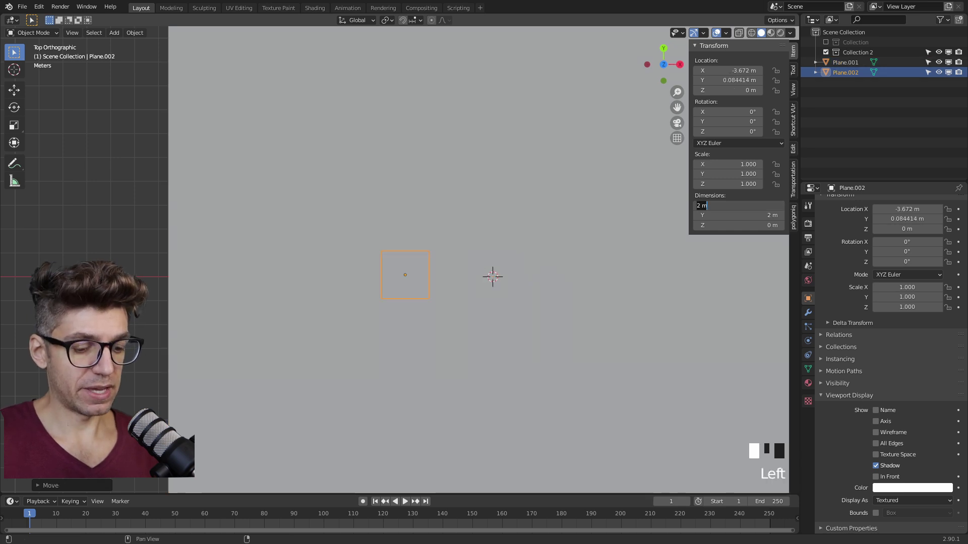
Set the small plane's X and Y dimensions to 0.3 m each
double_click(712, 206)
text(0.3)
key(Tab)
text(0.3)
key(Return)
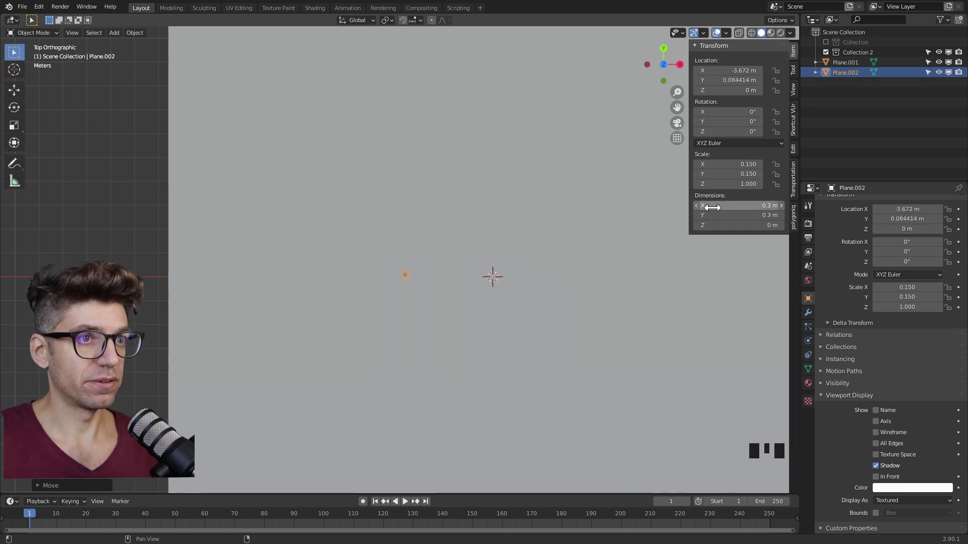
Apply the scale of the small 0.3 m plane
scroll(404, 272, up, 10)
middle_drag(428, 384, 407, 294)
scroll(417, 318, up, 7)
scroll(417, 317, up, 1)
key(ctrl+a)
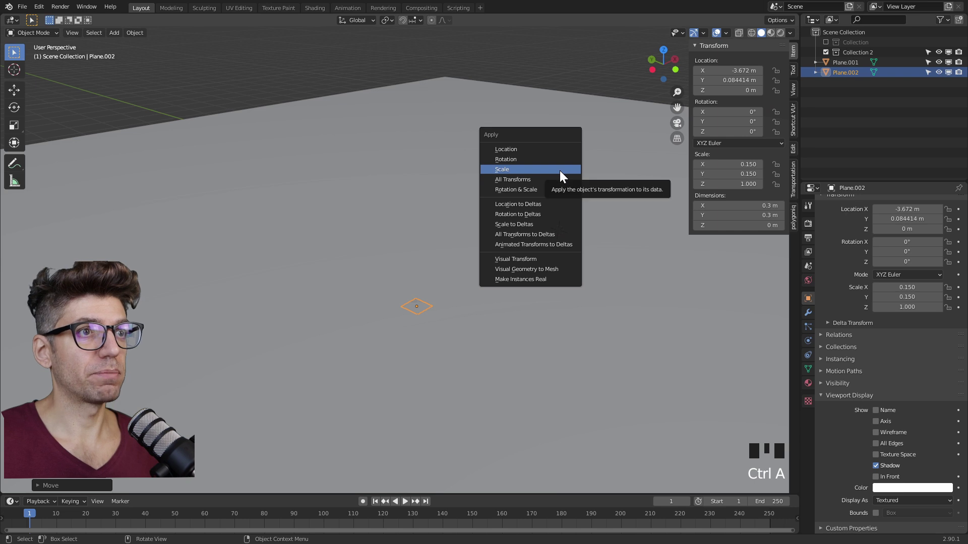
click(560, 170)
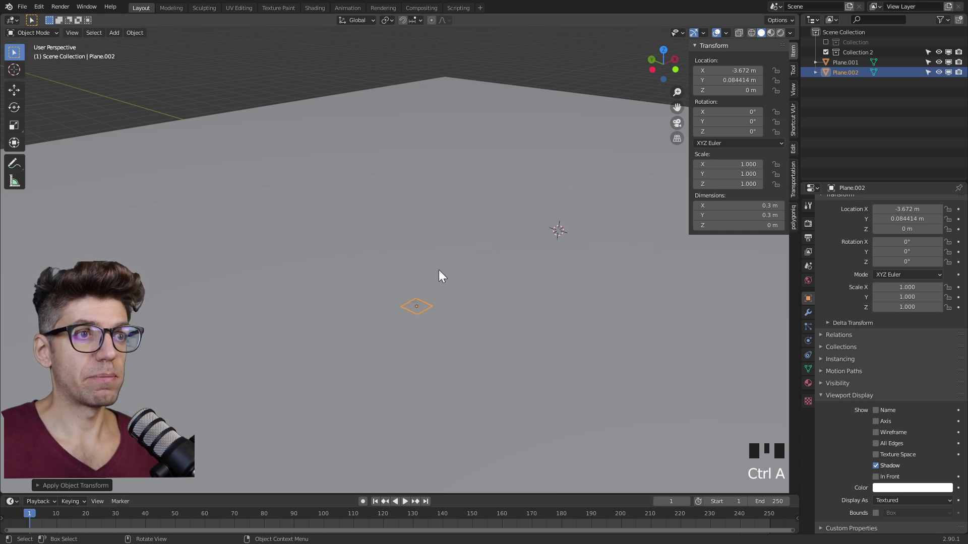
Extrude the small plane's face upward by 0.6 m to form a box, and return to Object Mode
key(Tab)
key(a)
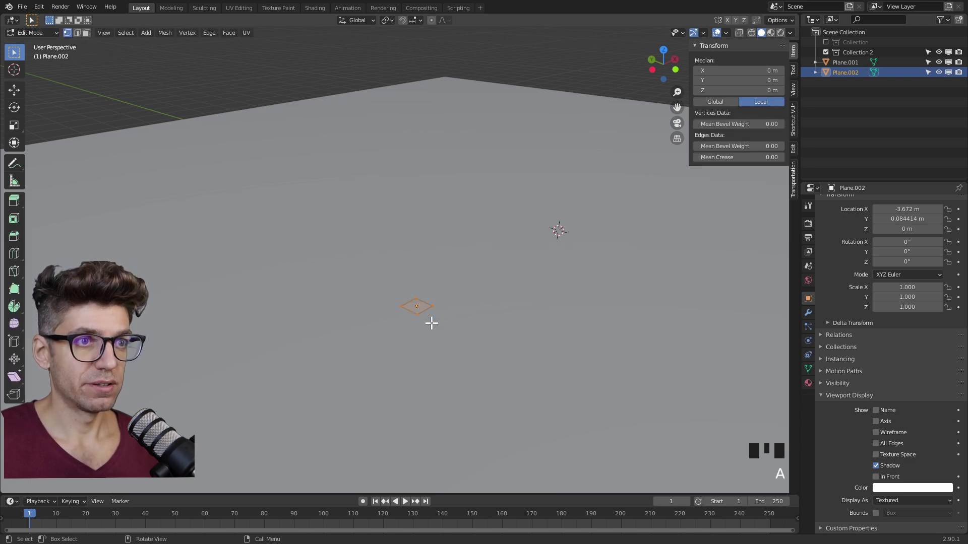
key(e)
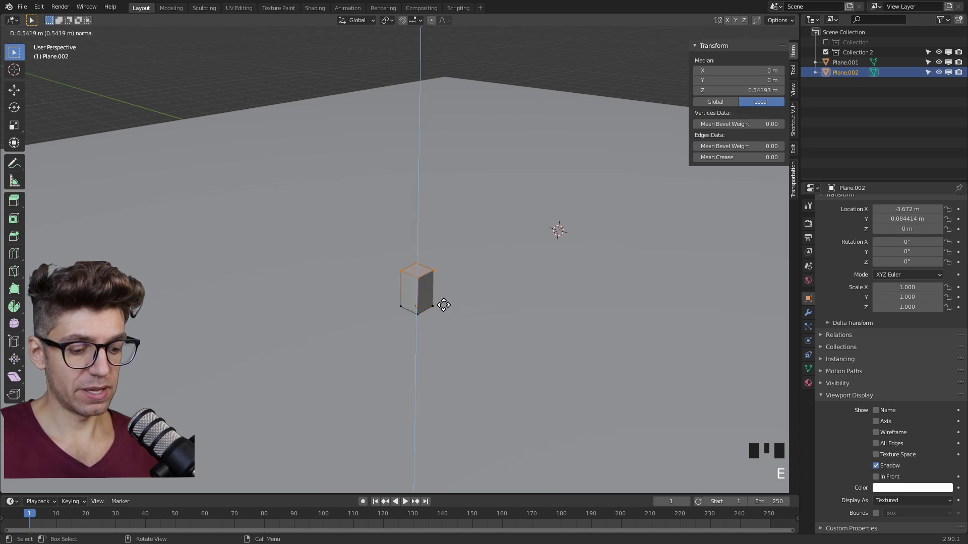
text(0.6)
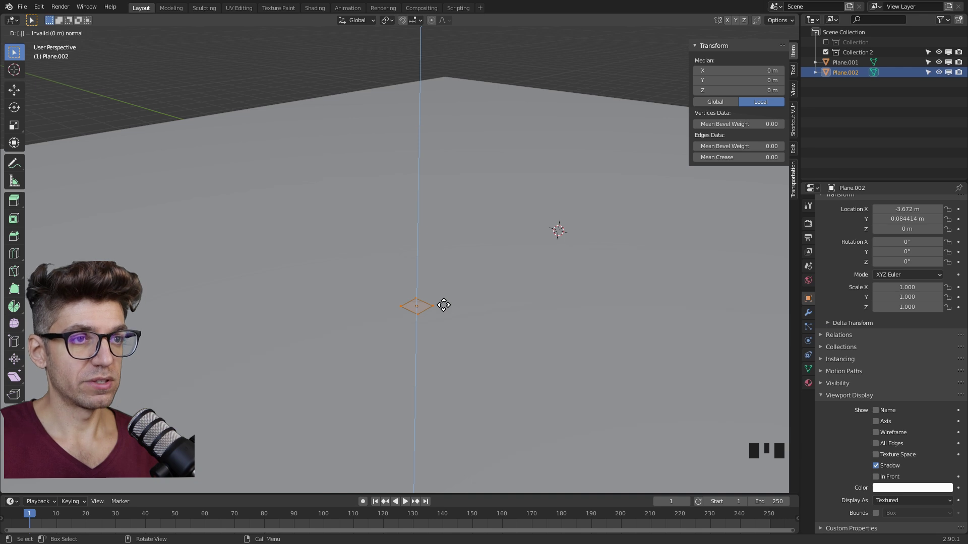
key(Return)
key(Tab)
In face select mode, duplicate the box's top face and leave the copy in its original position
middle_drag(458, 268, 365, 293)
scroll(415, 285, up, 8)
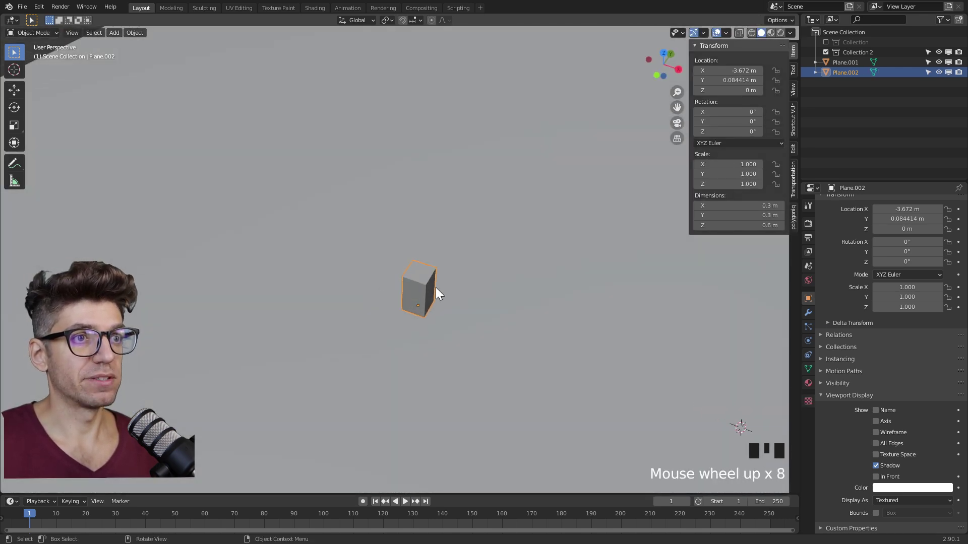
mouse_move(416, 288)
middle_down()
mouse_move(441, 224)
mouse_move(440, 285)
mouse_move(380, 302)
mouse_move(433, 288)
middle_up()
key(Tab)
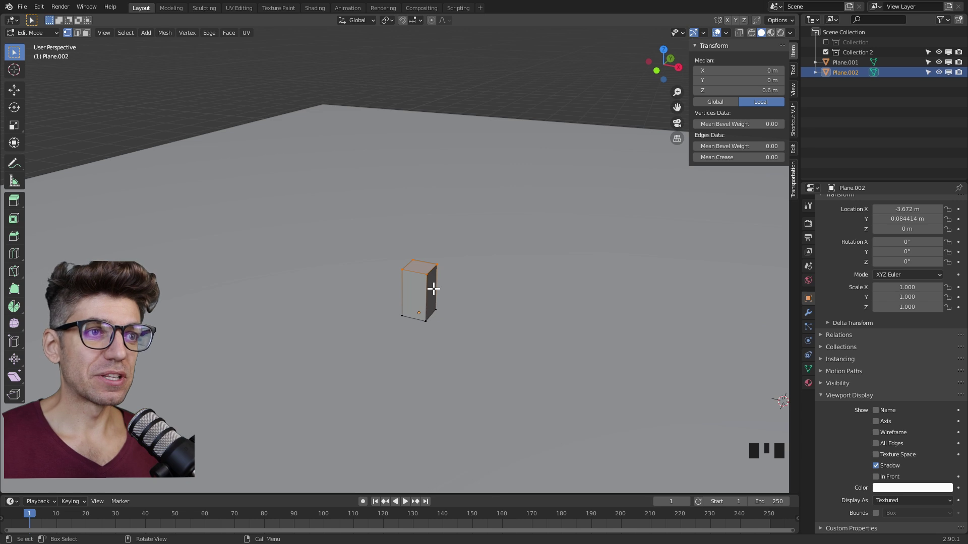
scroll(436, 284, up, 2)
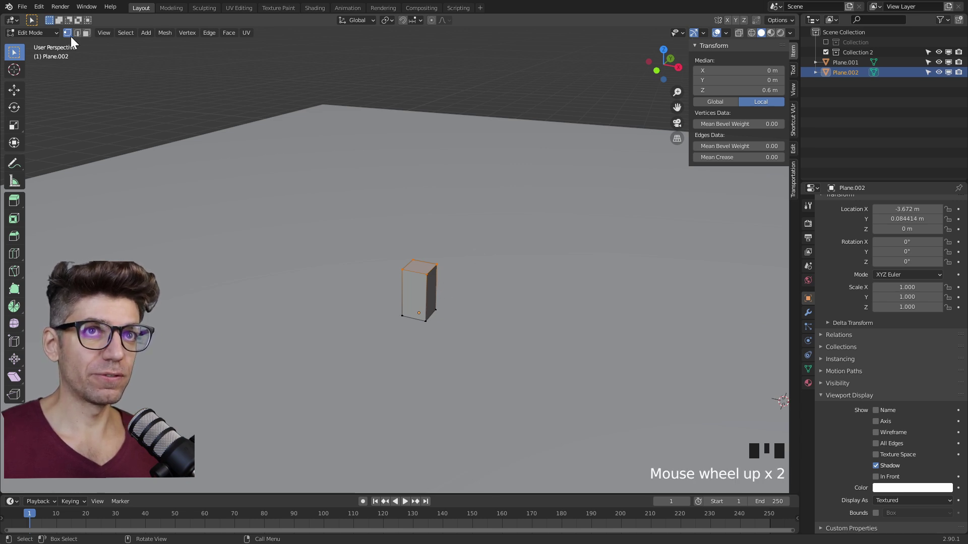
click(86, 33)
click(425, 269)
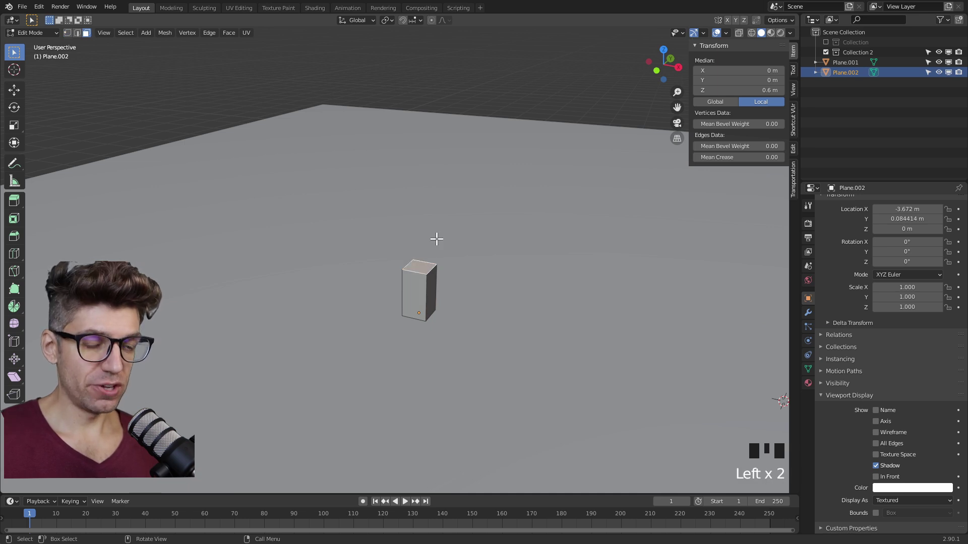
key(shift+d)
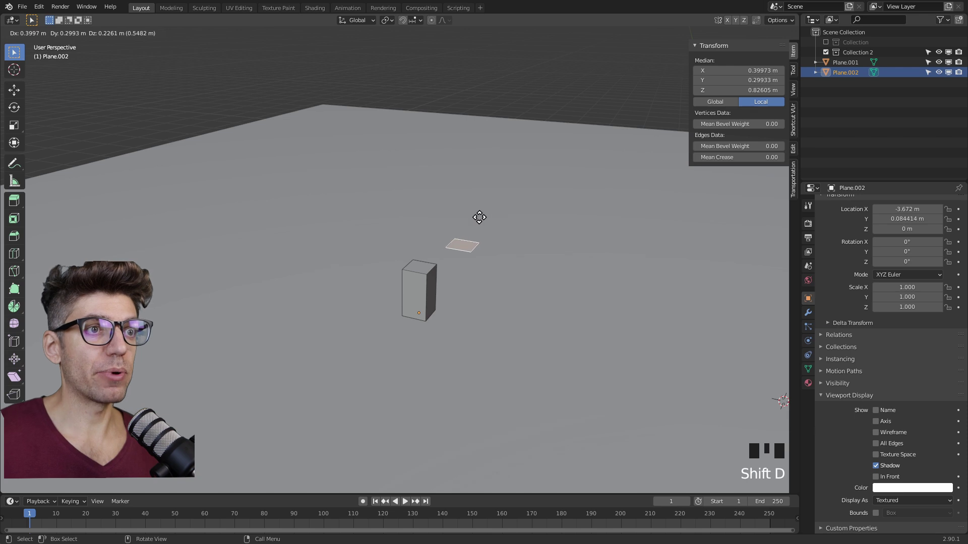
right_click(477, 248)
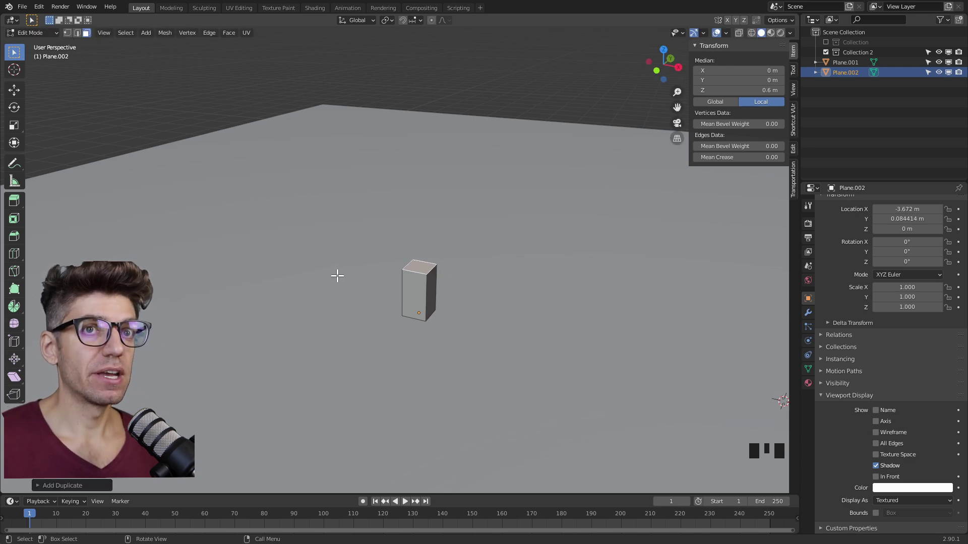
Rotate the duplicated face upright about the Y axis and move it along X to about 0.18 m
click(19, 143)
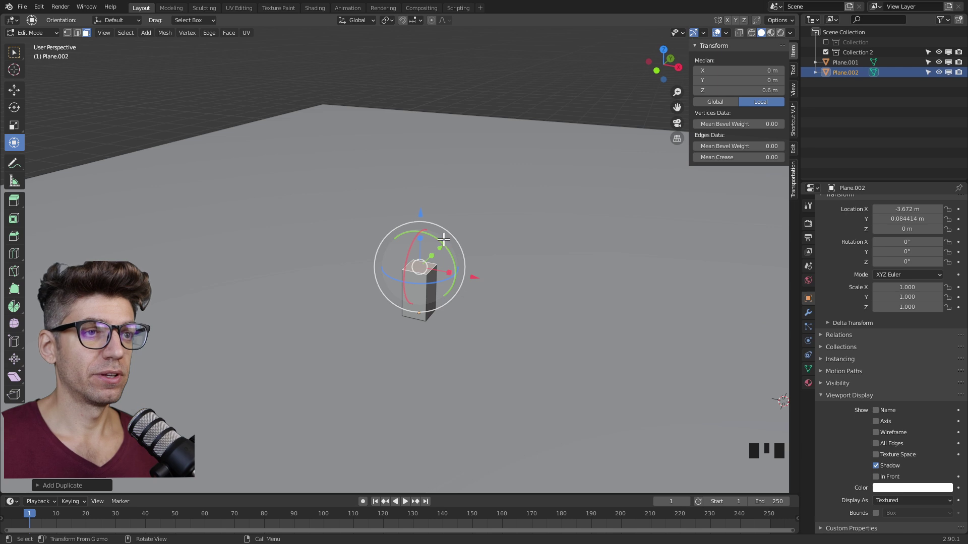
drag(437, 238, 443, 262)
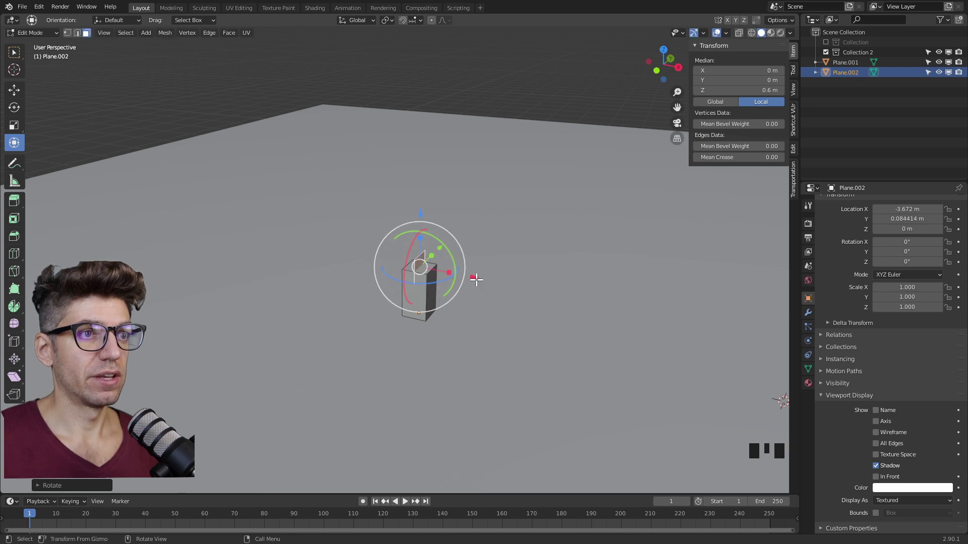
click(15, 92)
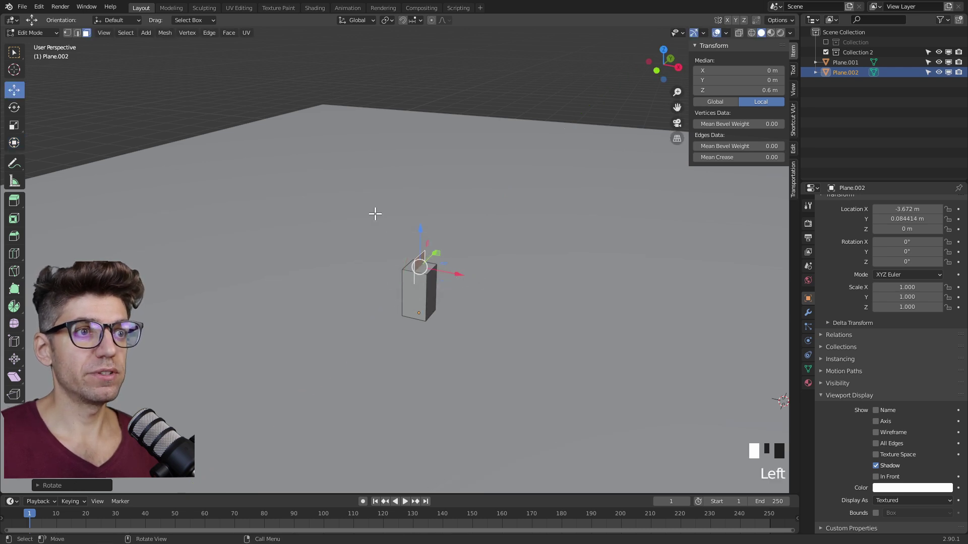
mouse_move(458, 275)
mouse_down()
mouse_move(483, 281)
mouse_move(470, 271)
mouse_up()
Scale the upright duplicated face down uniformly to a small square beside the box
scroll(470, 270, up, 1)
key(s)
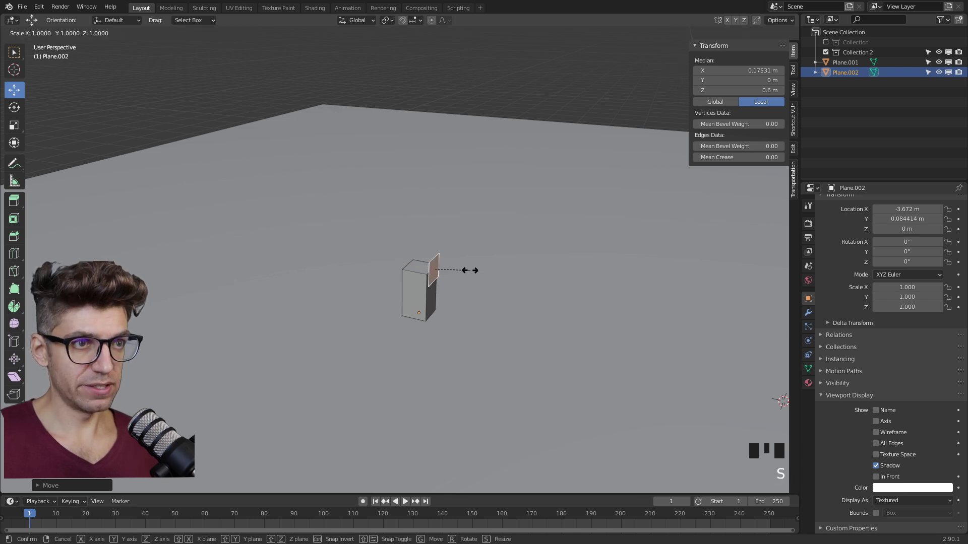
text(.)
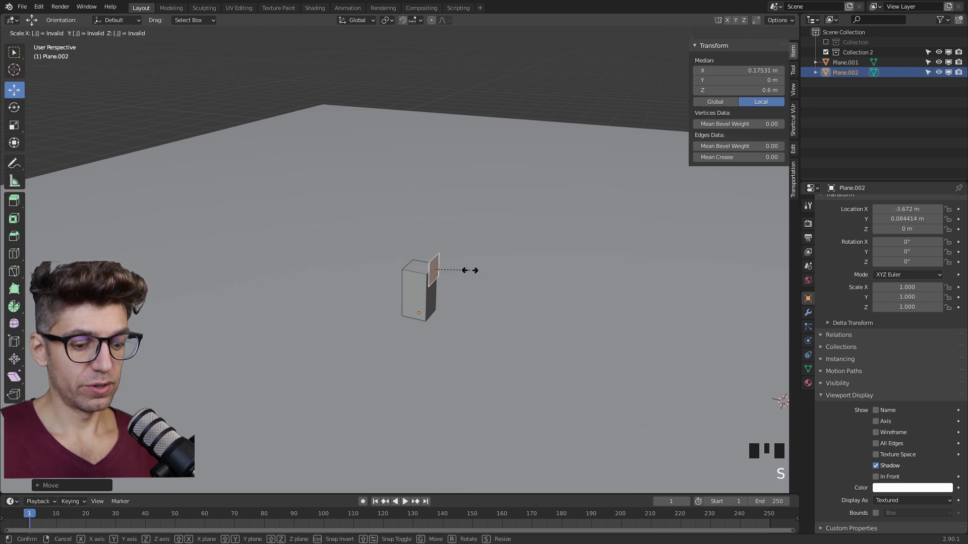
text(0)
key(Return)
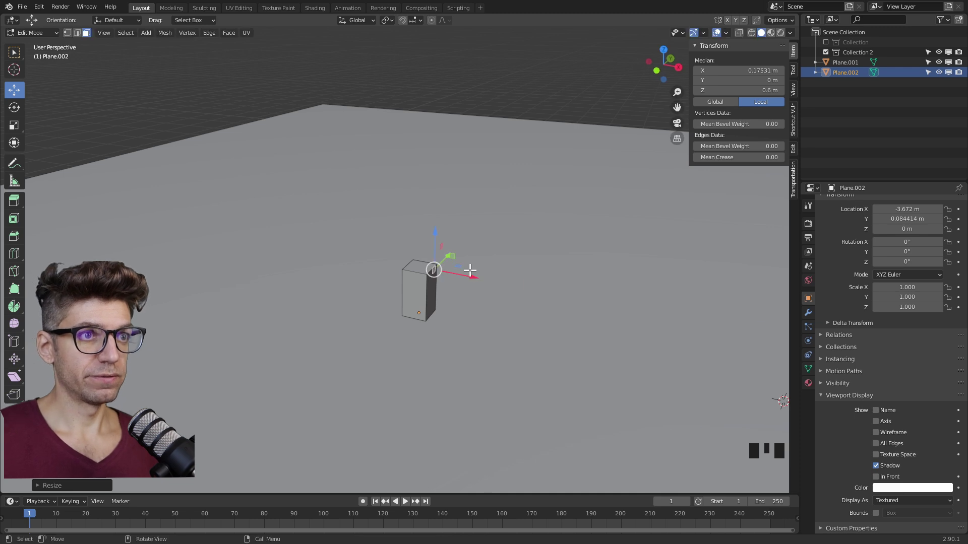
Lower the small face to a height of about 0.42 m and extend it along X into a horizontal arm
drag(435, 231, 437, 250)
mouse_move(477, 293)
mouse_down()
mouse_move(468, 291)
mouse_move(488, 296)
mouse_up()
click(414, 295)
Enable X-ray display and select the arm's inner end face where it meets the box
middle_drag(451, 264, 354, 129)
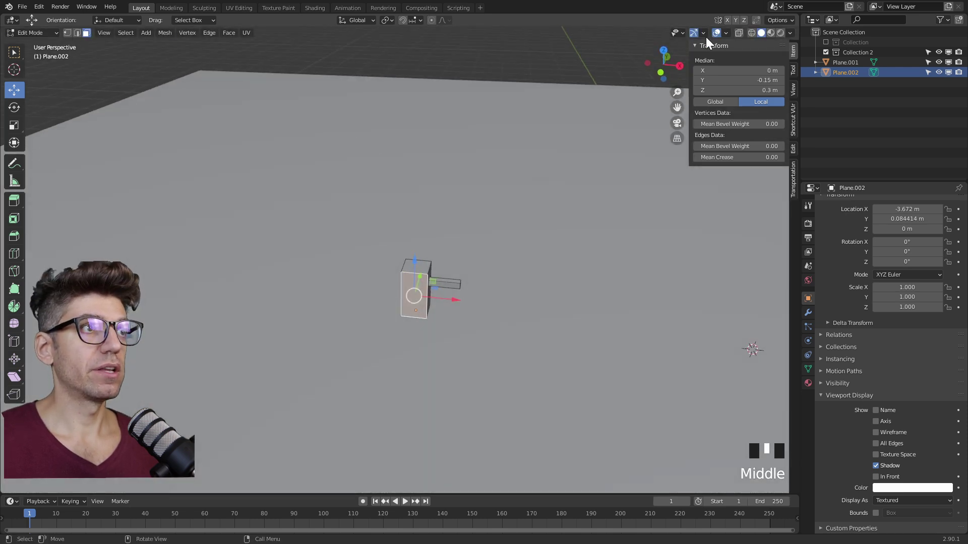
click(737, 33)
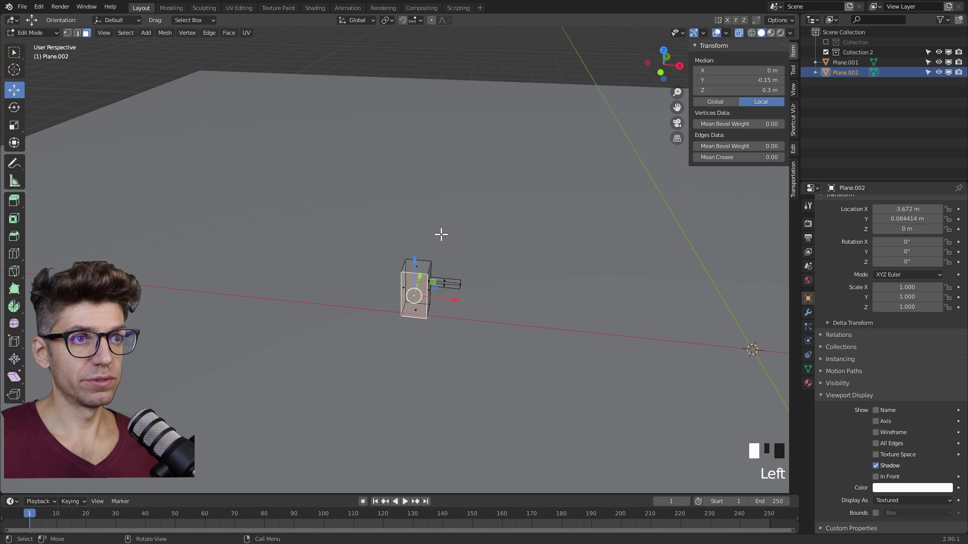
scroll(434, 287, up, 5)
scroll(434, 283, up, 1)
key(grave)
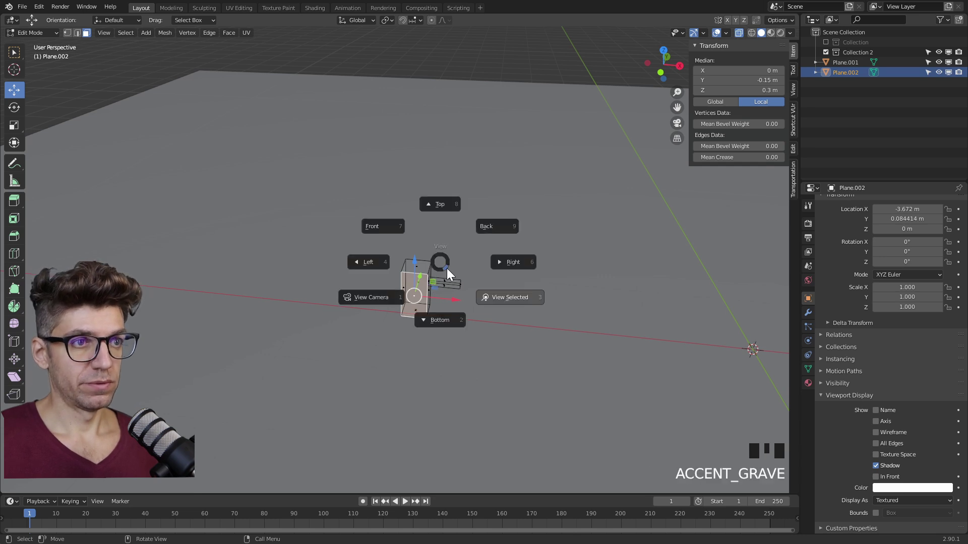
middle_drag(485, 168, 419, 176)
click(443, 157)
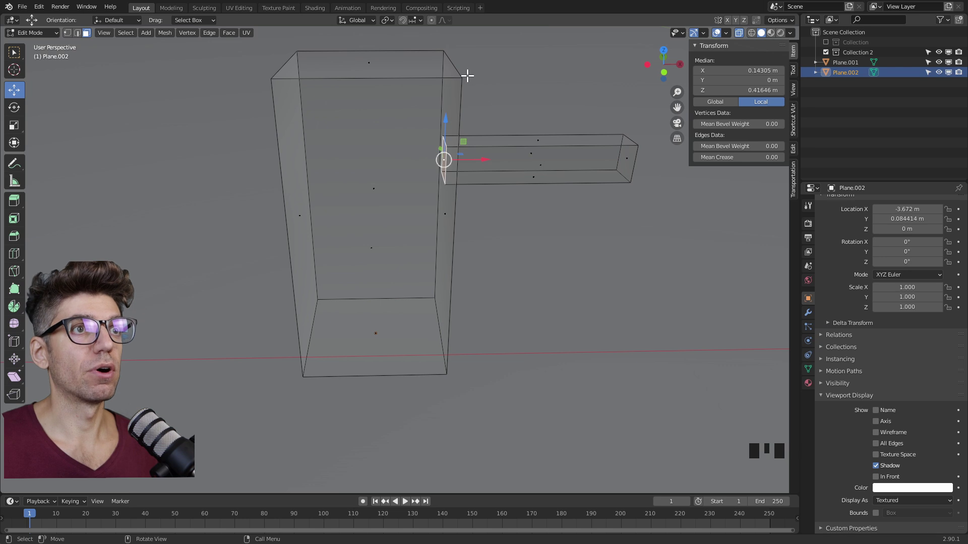
Set the snapping target to Edge Center for moving the arm's inner end face
middle_drag(399, 47, 416, 19)
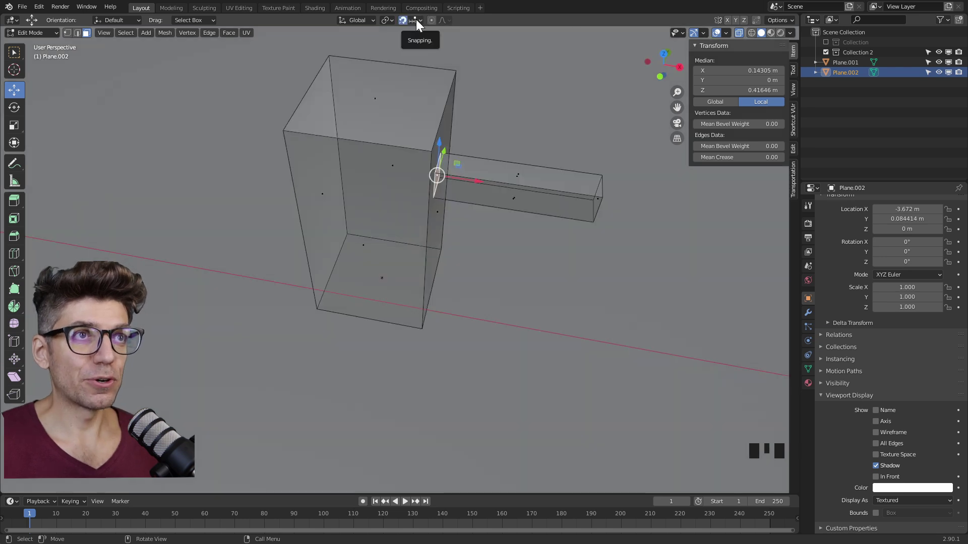
click(415, 19)
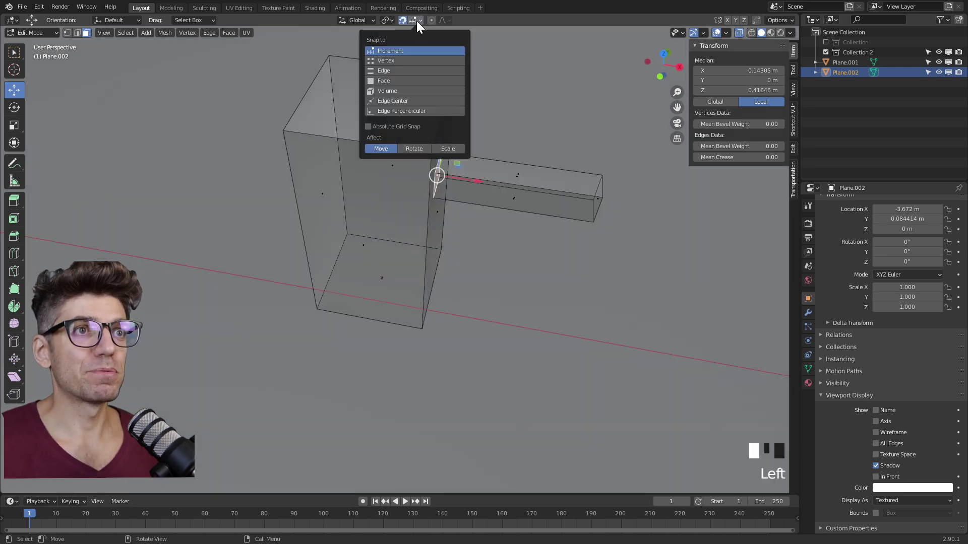
click(409, 101)
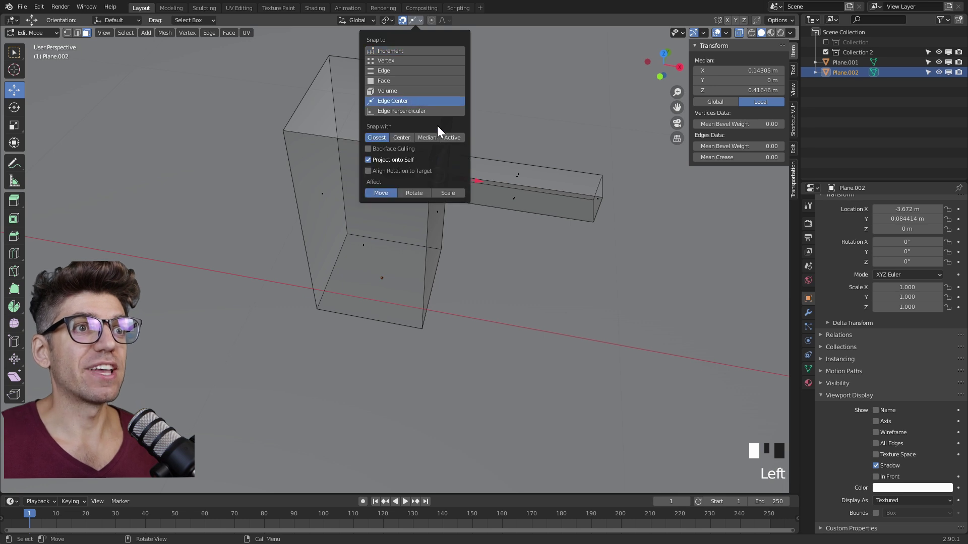
drag(478, 180, 364, 139)
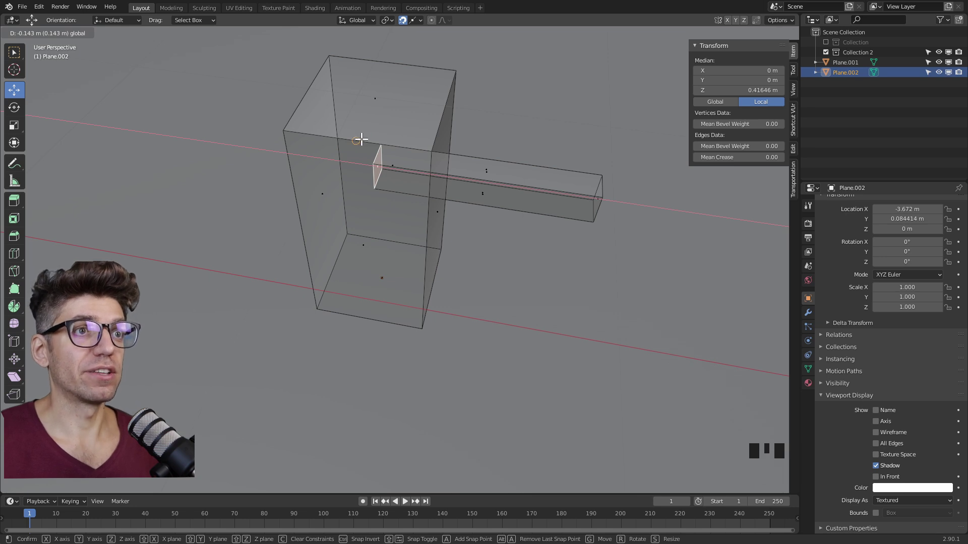
drag(361, 139, 362, 139)
key(ctrl+z)
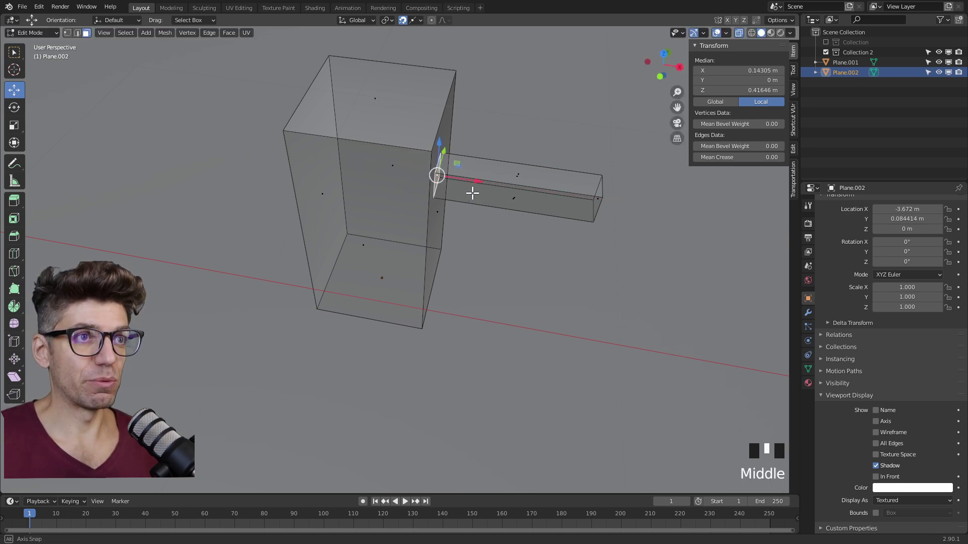
Snap the arm's inner end face along X to the centre of the box's top edge and check the alignment from above
middle_drag(472, 194, 470, 164)
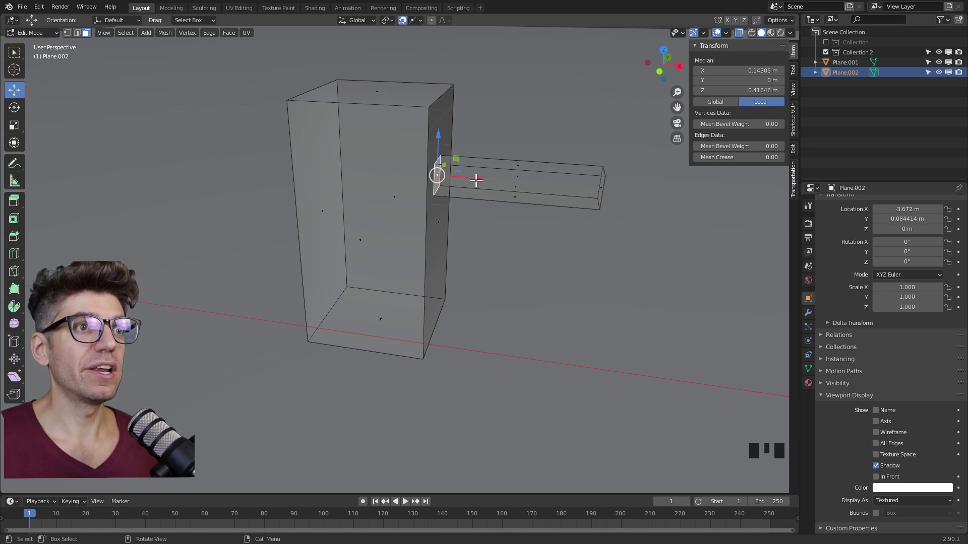
drag(479, 178, 356, 104)
middle_drag(377, 171, 376, 185)
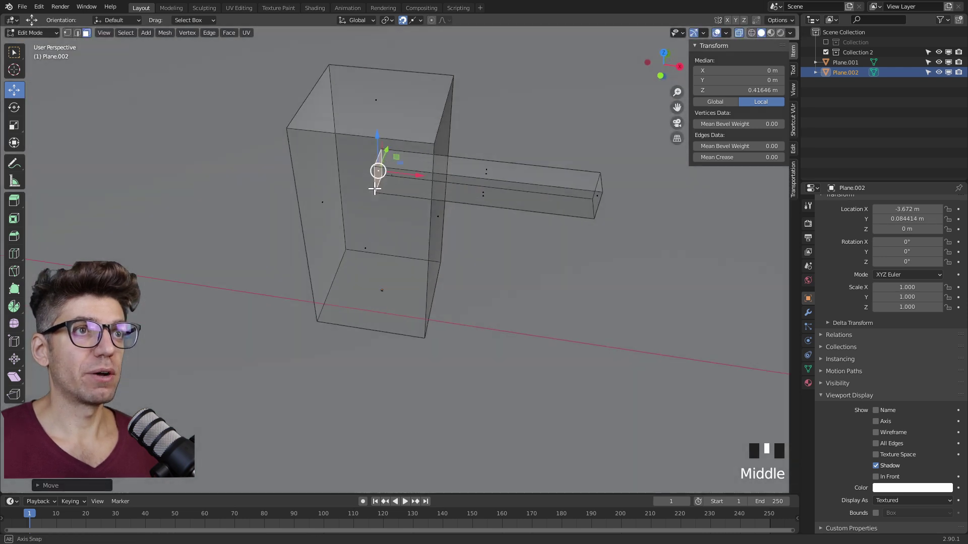
click(660, 52)
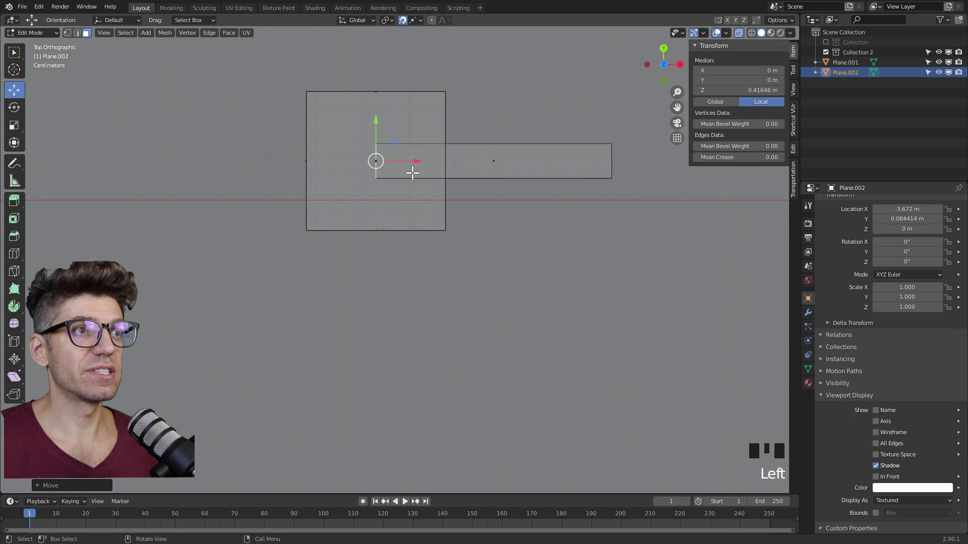
middle_drag(448, 225, 399, 131)
middle_drag(502, 172, 461, 185)
Select the arm's outer end face, set snapping to Vertex, and snap the face along X flush with the box's side
click(597, 199)
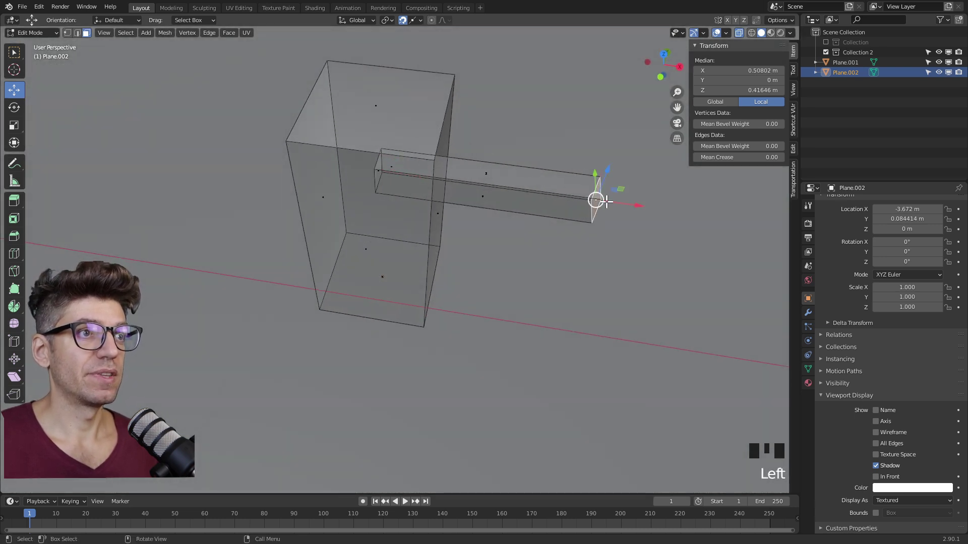
click(414, 21)
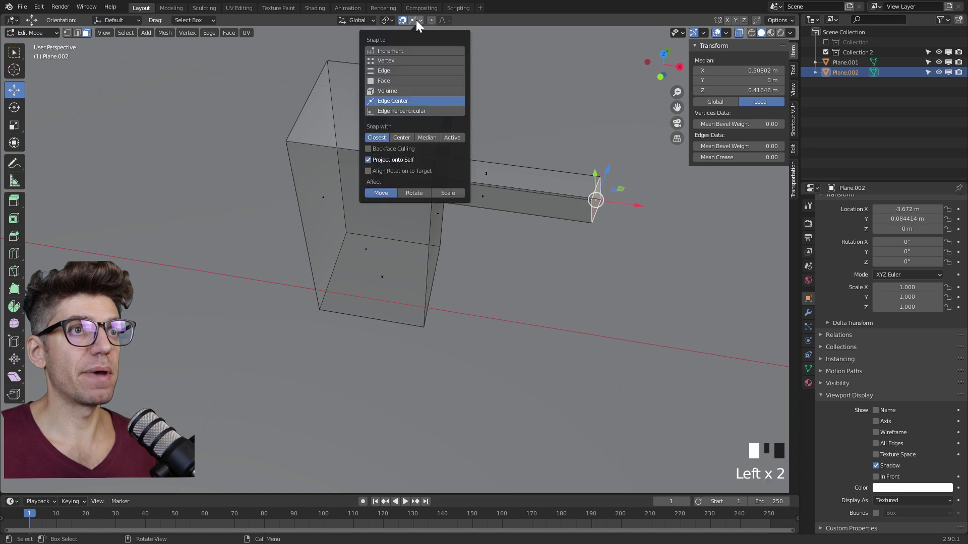
click(386, 61)
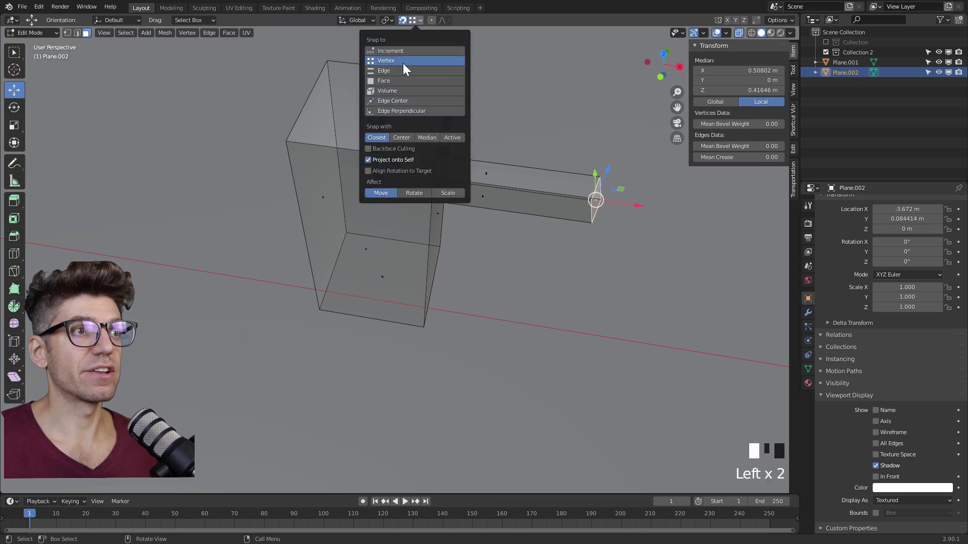
drag(645, 203, 506, 196)
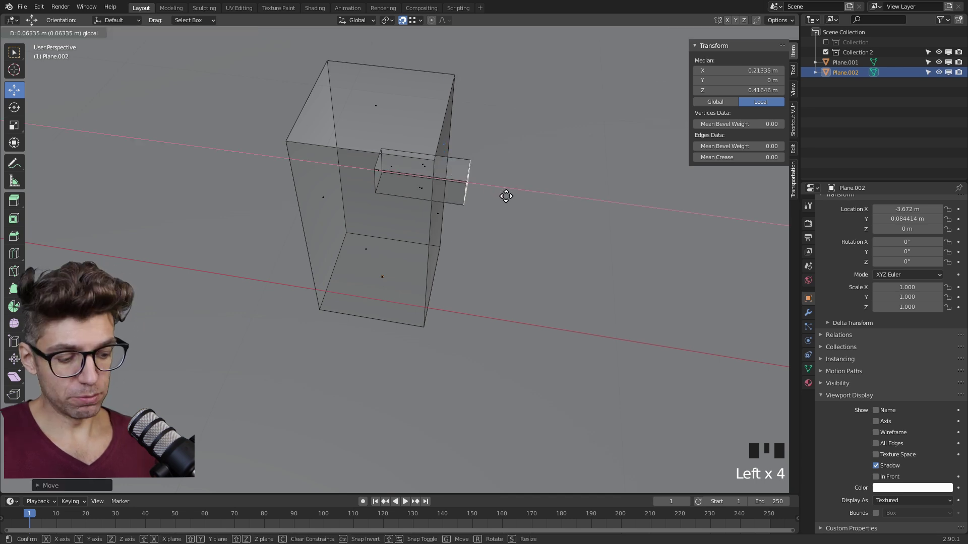
text(.5)
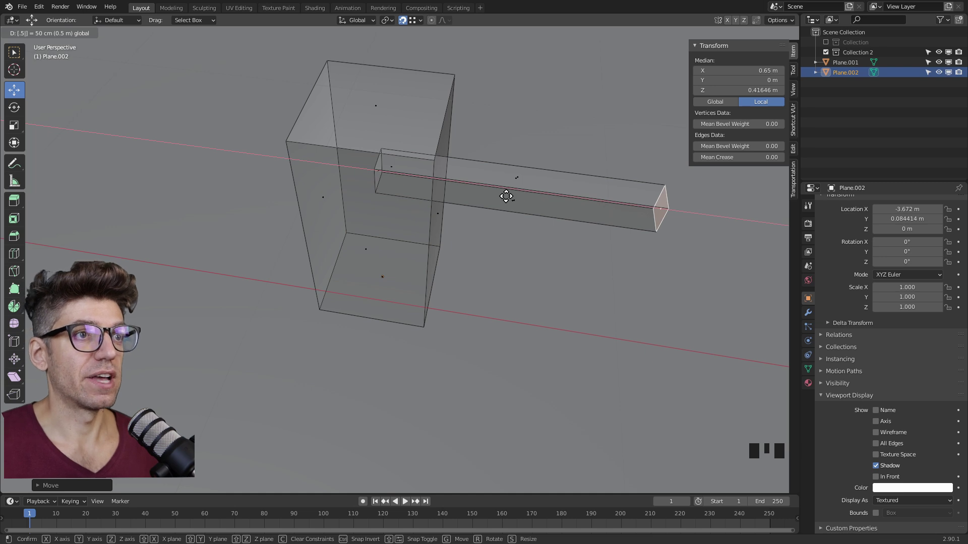
key(Return)
key(ctrl+z)
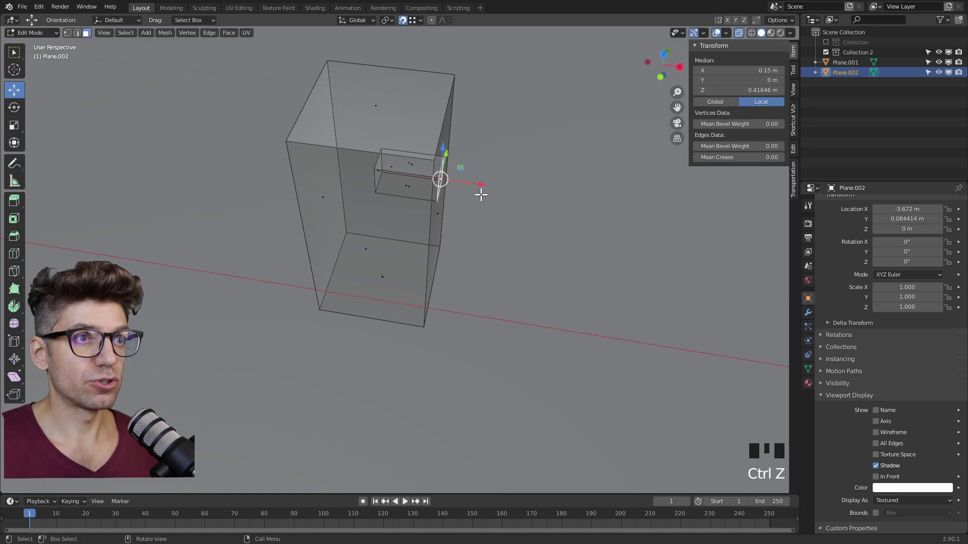
Move the arm's outer end face exactly 0.5 m along X, out from the box's side
drag(479, 183, 538, 181)
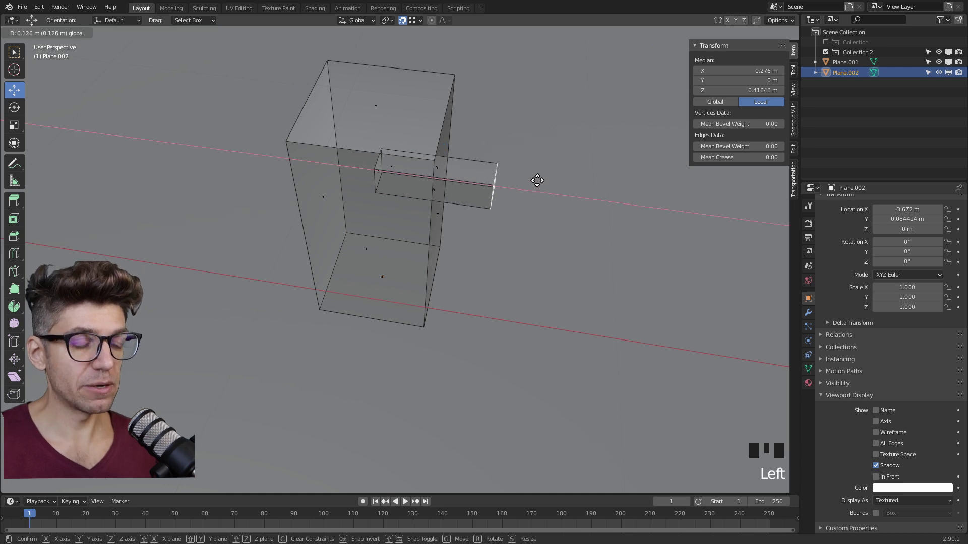
text(.)
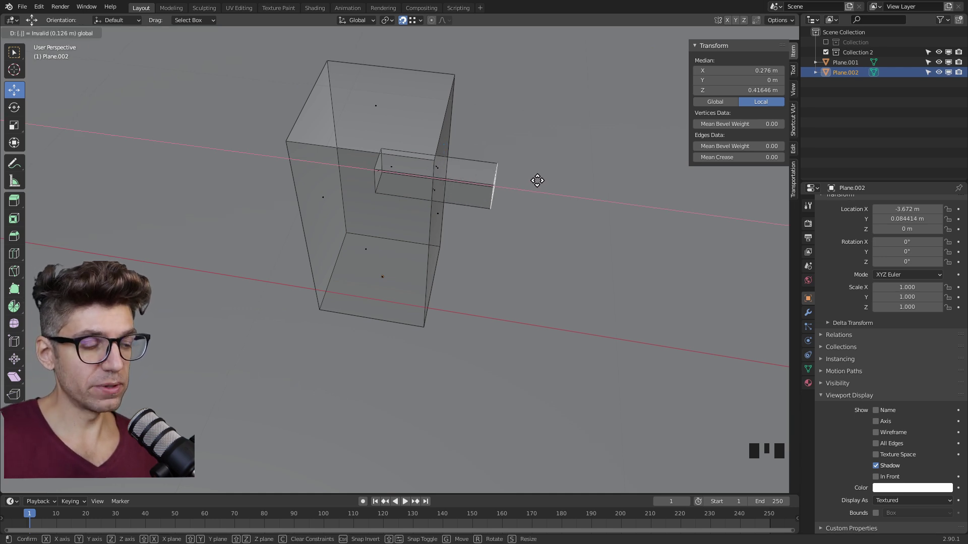
drag(538, 181, 659, 204)
Select the box's top face and snap the 3D cursor to its centre
click(378, 104)
middle_drag(378, 103, 436, 237)
scroll(450, 213, up, 3)
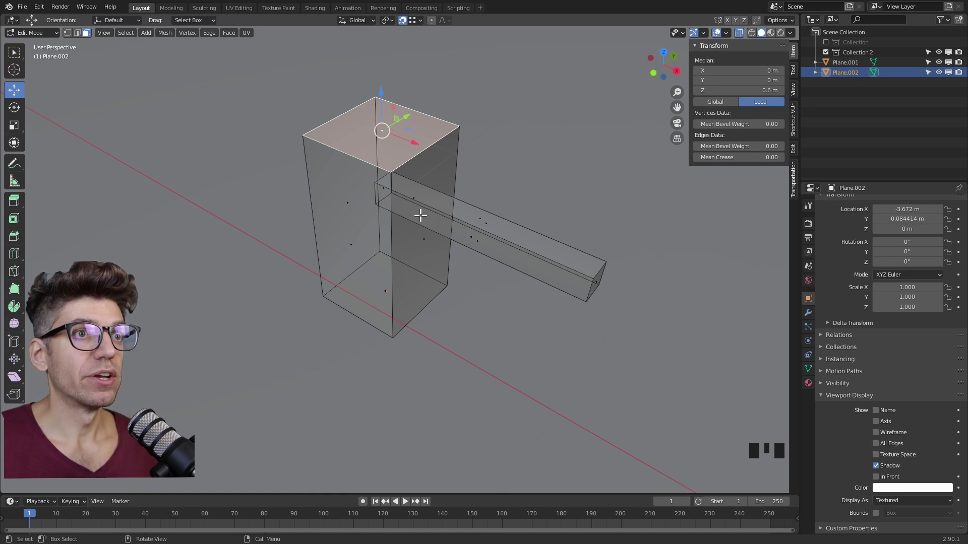
middle_drag(419, 214, 389, 191)
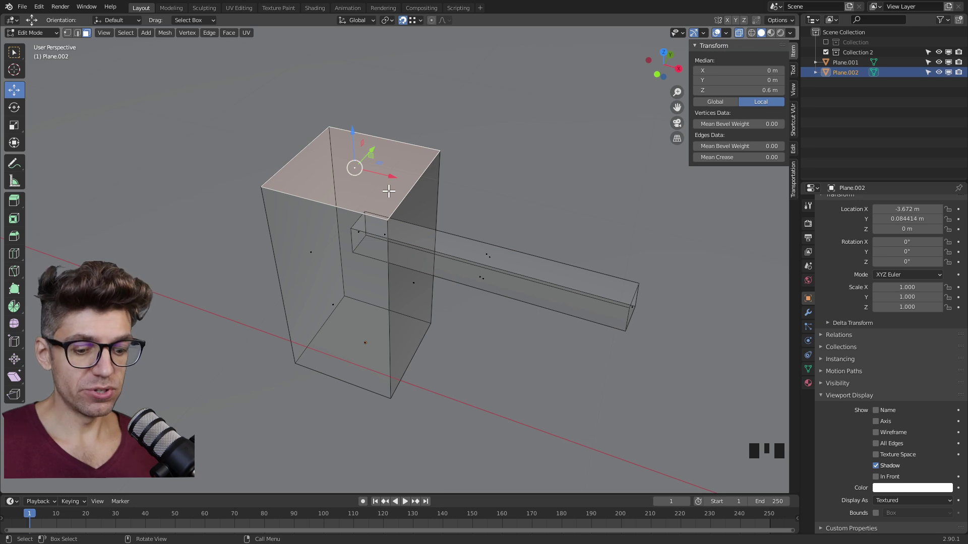
key(shift+s)
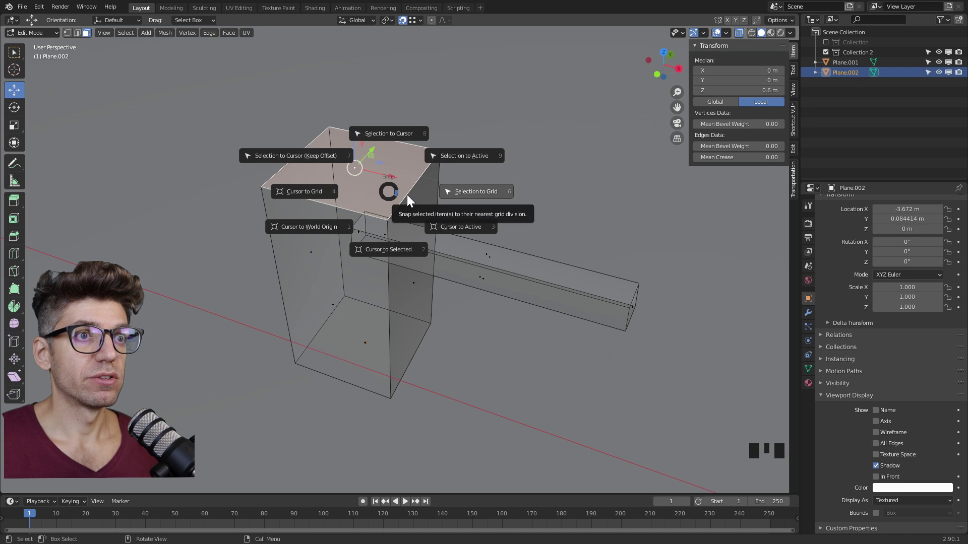
click(400, 253)
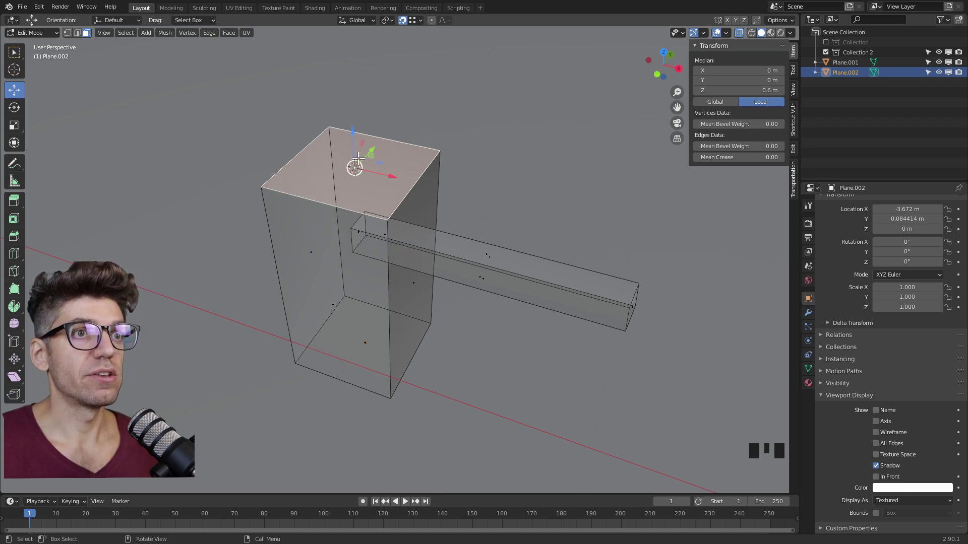
Select only the whole linked arm and set up the Rotate tool with the 3D Cursor as transform pivot point
scroll(339, 147, up, 2)
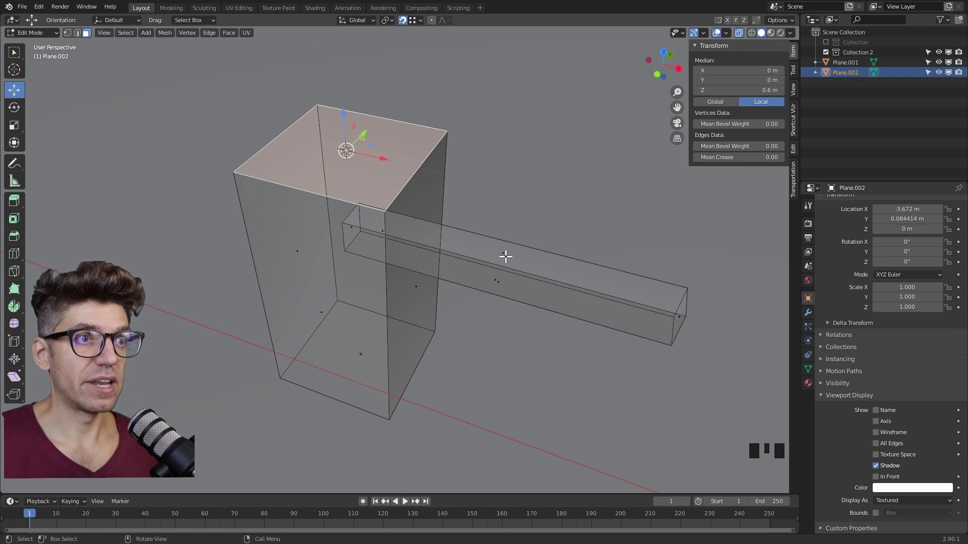
key(alt+a)
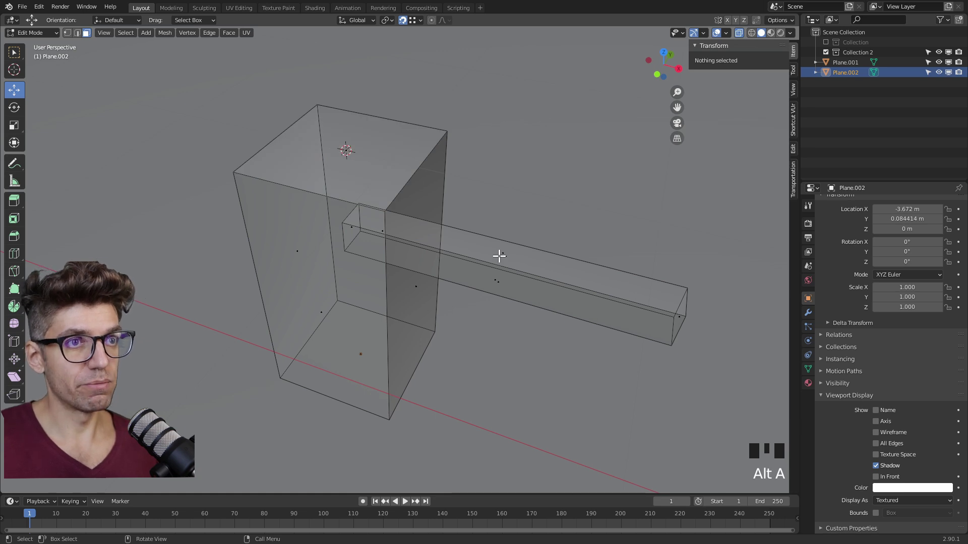
key(l)
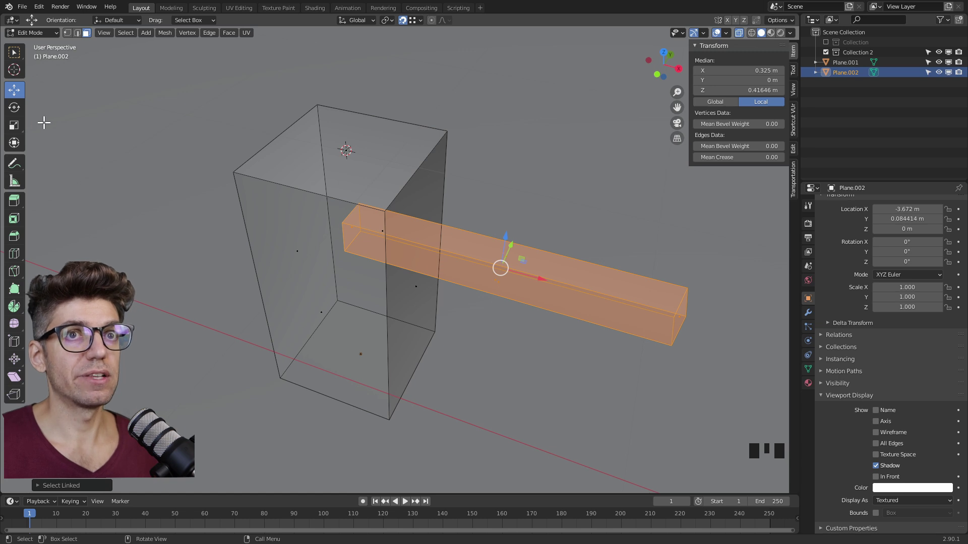
click(19, 109)
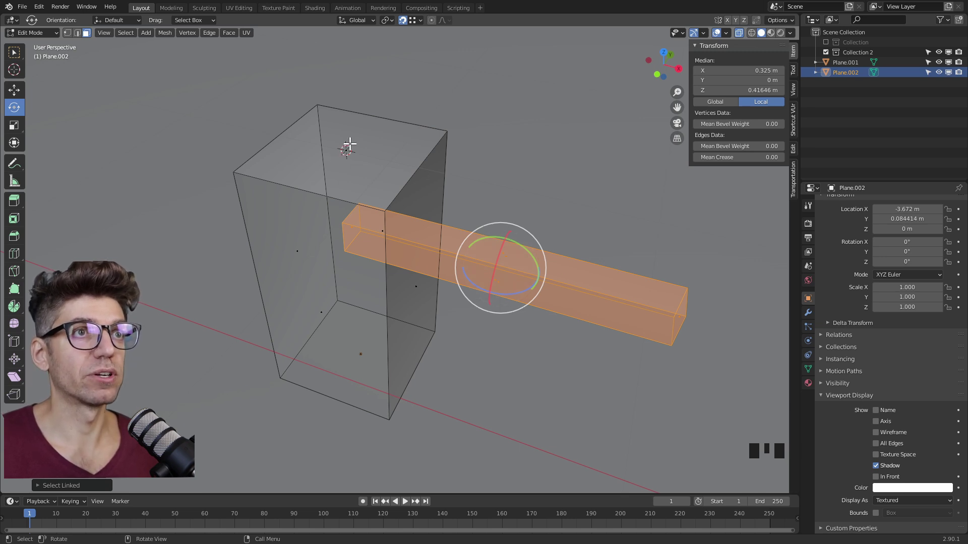
click(388, 21)
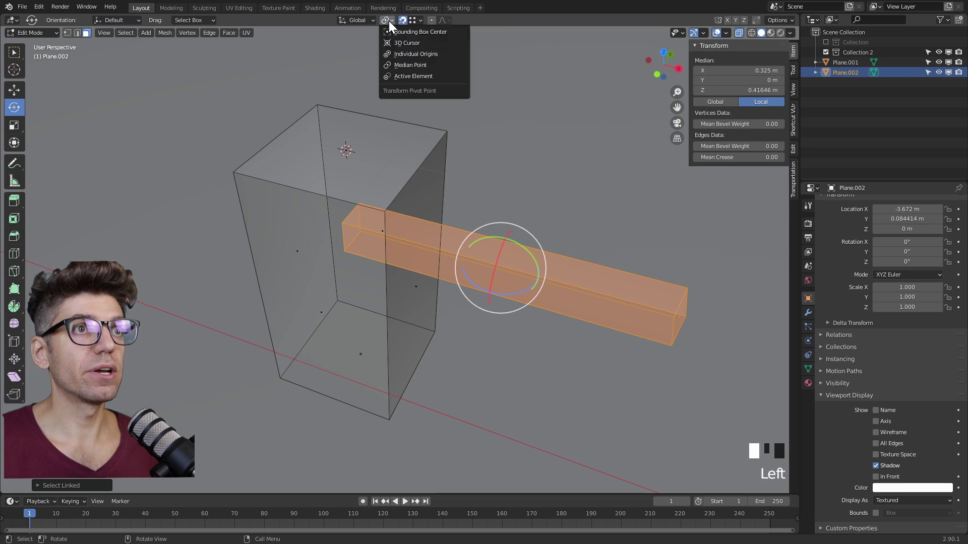
click(409, 42)
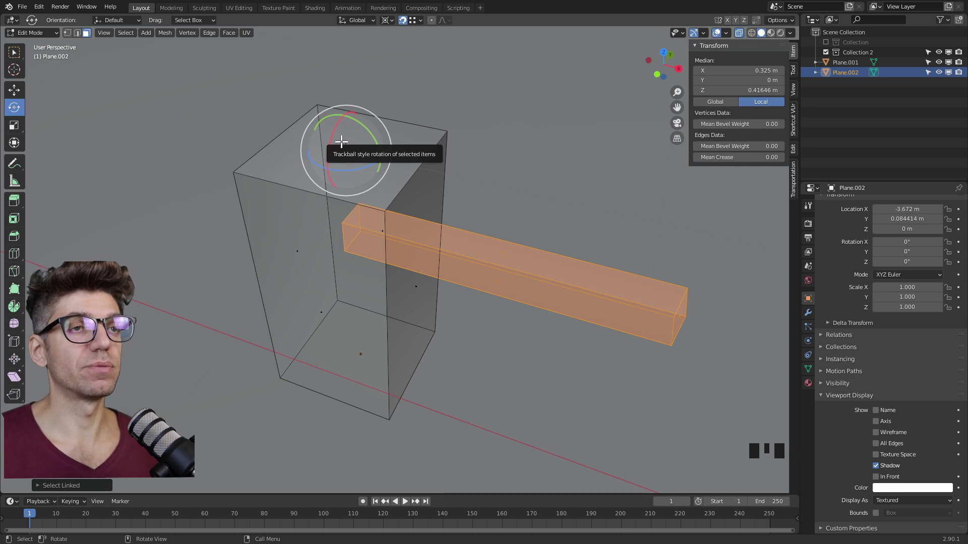
middle_drag(341, 142, 322, 200)
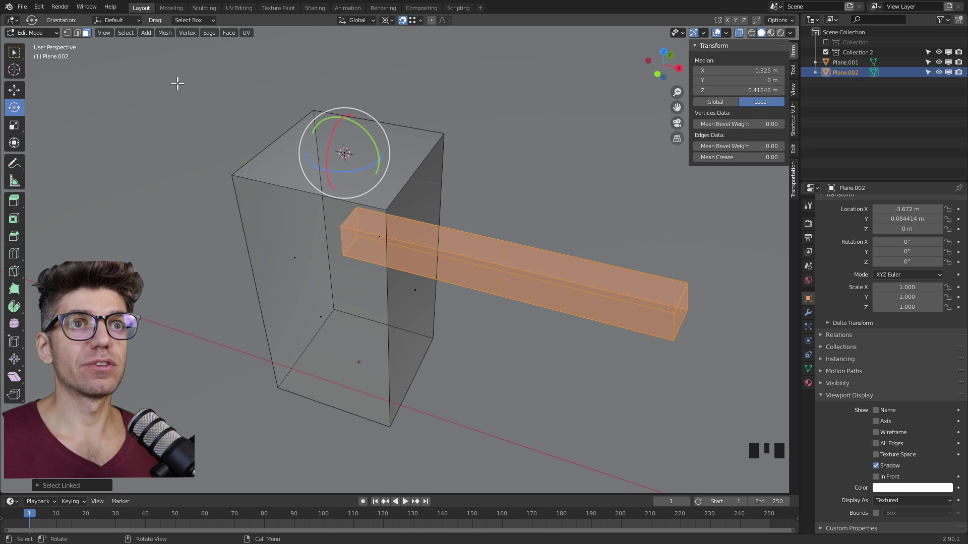
Duplicate the arm in place and rotate the copy 90° about the Z axis around the 3D cursor
click(162, 31)
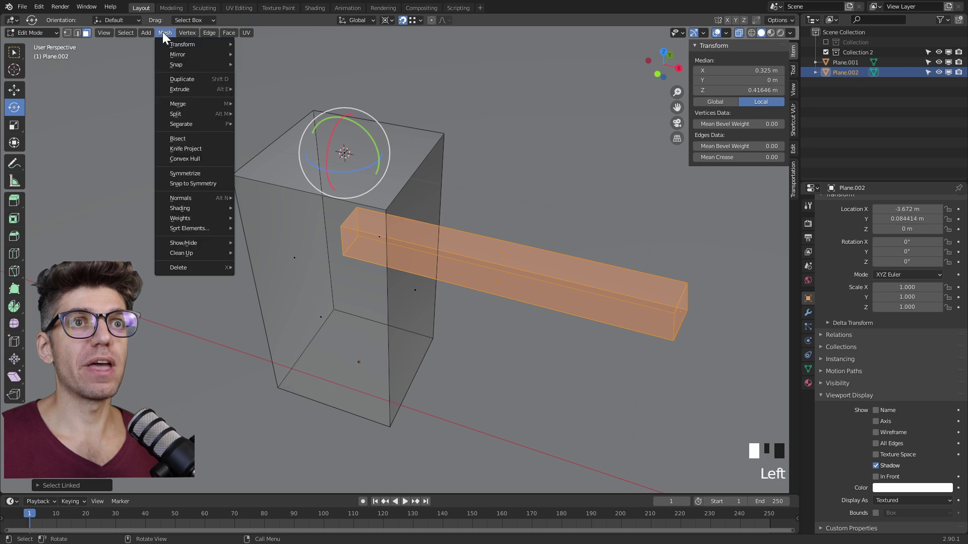
click(195, 78)
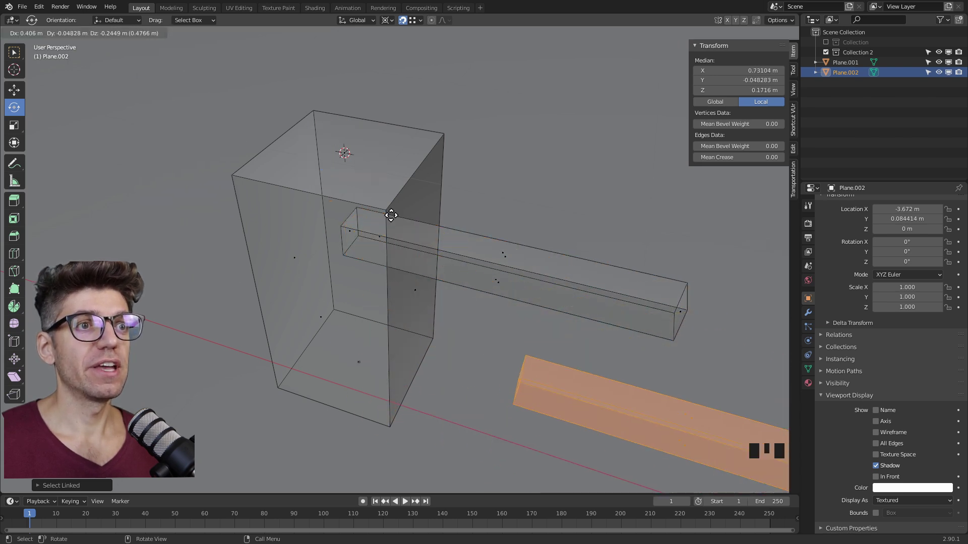
right_click(207, 210)
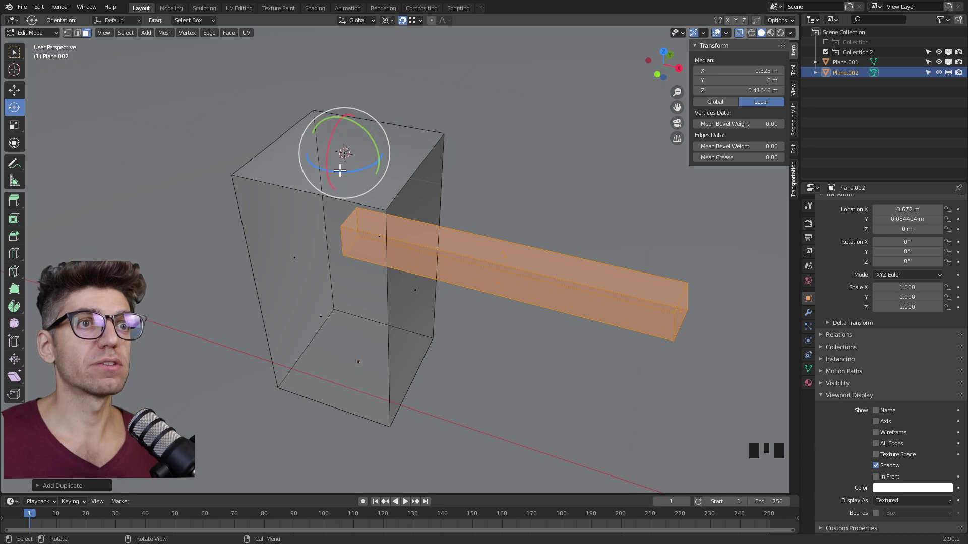
drag(337, 170, 363, 177)
text(90)
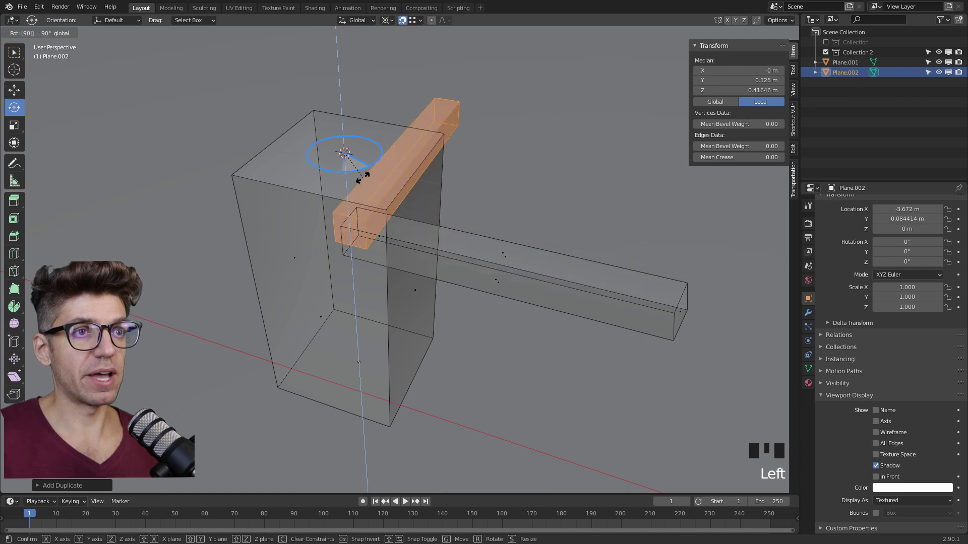
key(Return)
middle_drag(423, 190, 460, 231)
scroll(363, 228, down, 3)
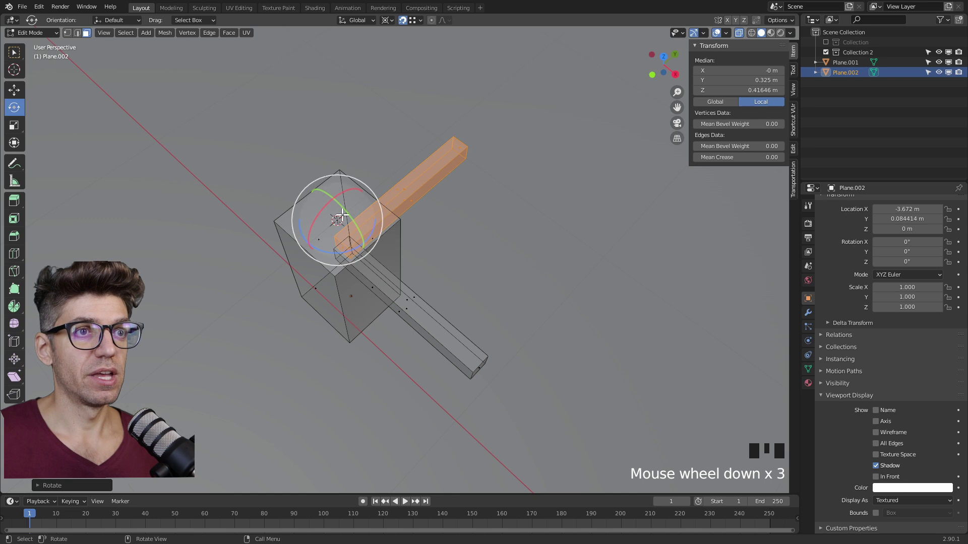
Switch to Object Mode, turn off X-ray display, and select the box with its two arms
click(34, 31)
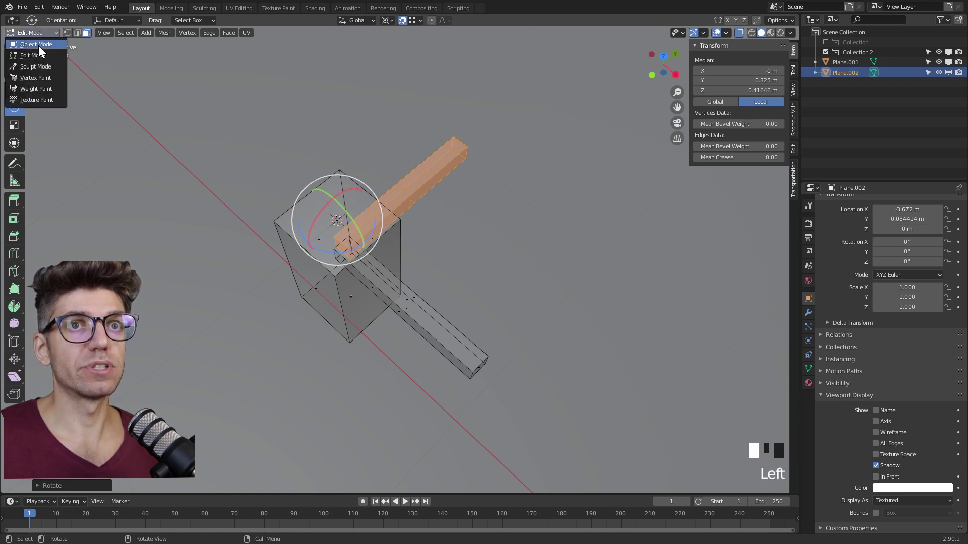
click(36, 45)
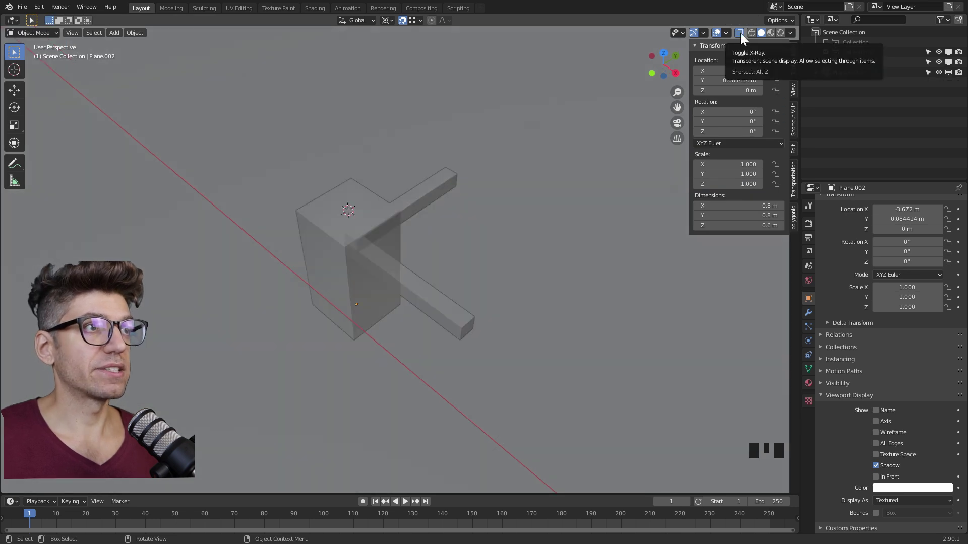
click(740, 33)
click(400, 207)
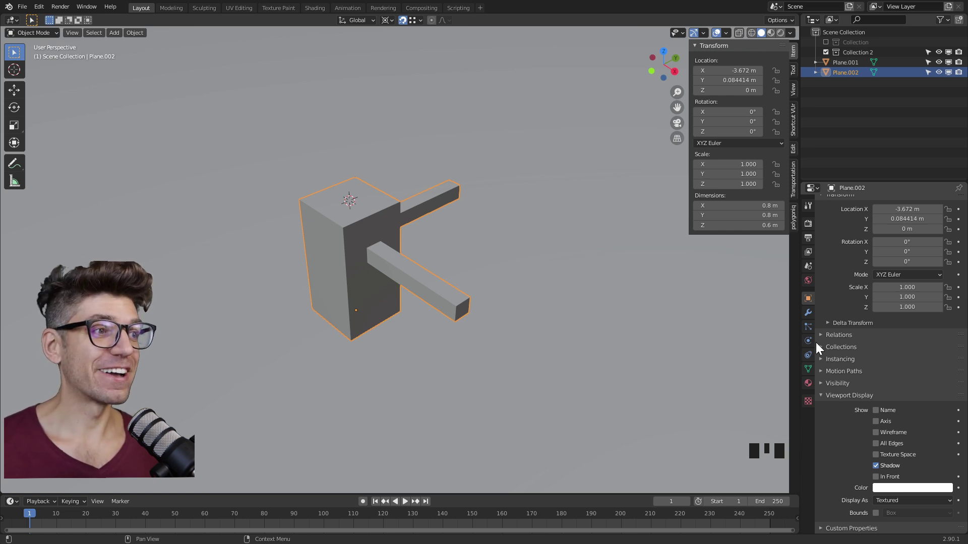
Show the selected object's modifier properties, and hide and restore the viewport's transform sidebar
click(809, 312)
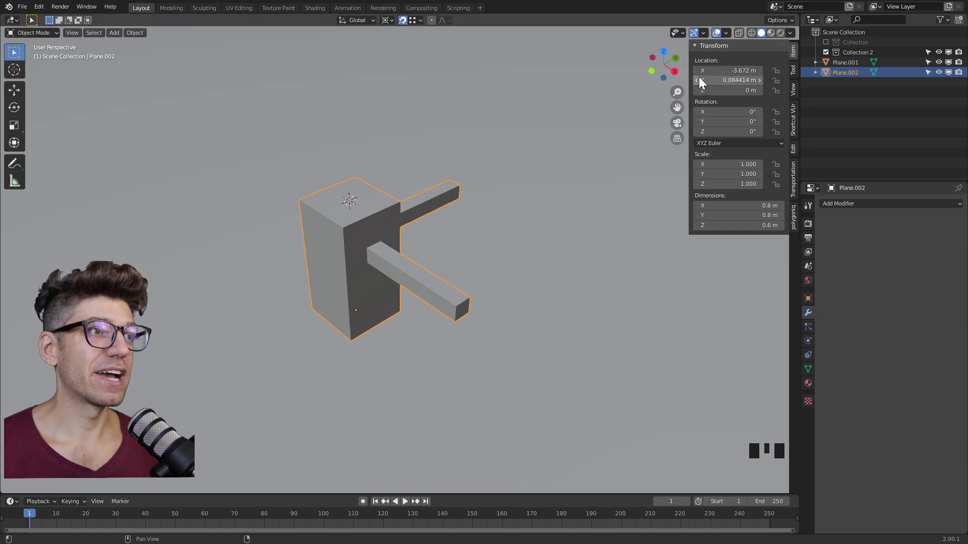
drag(690, 74, 818, 70)
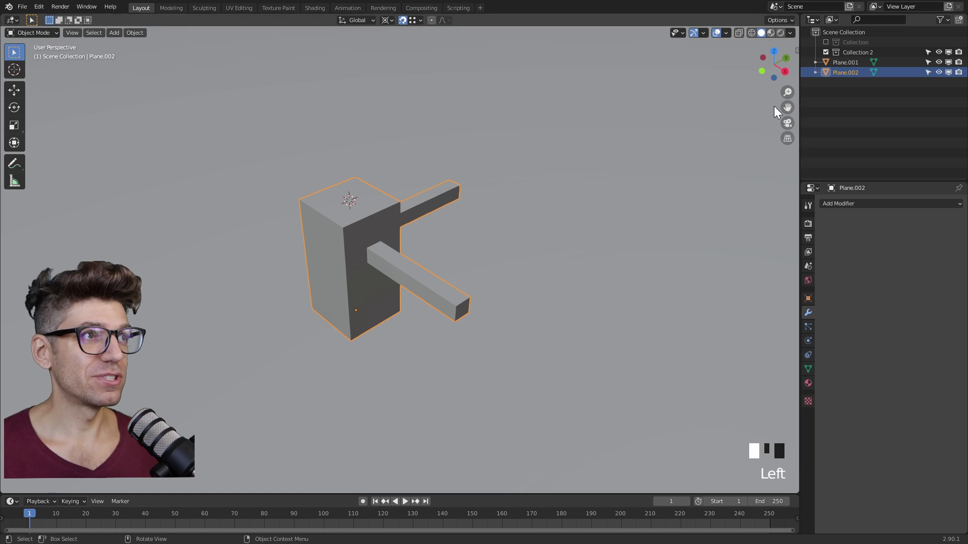
click(797, 51)
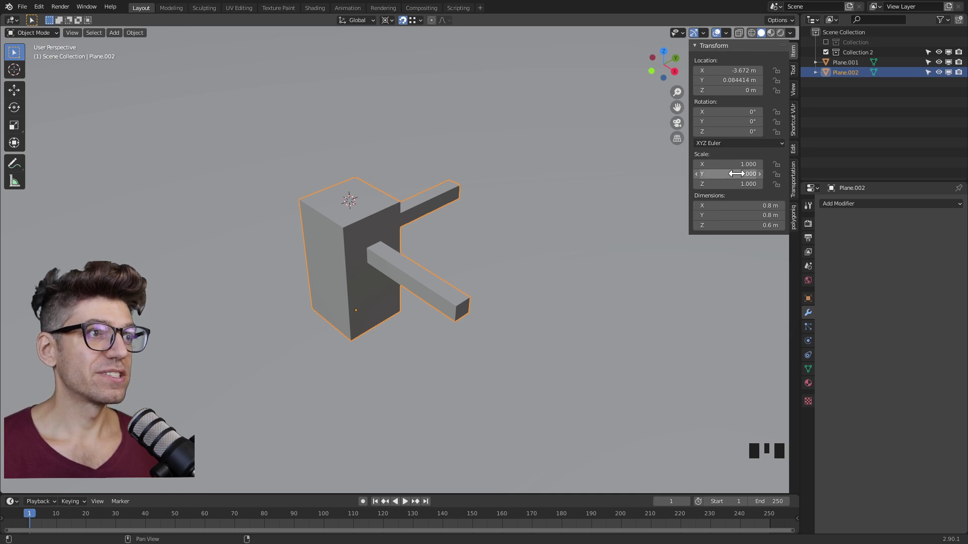
key(s)
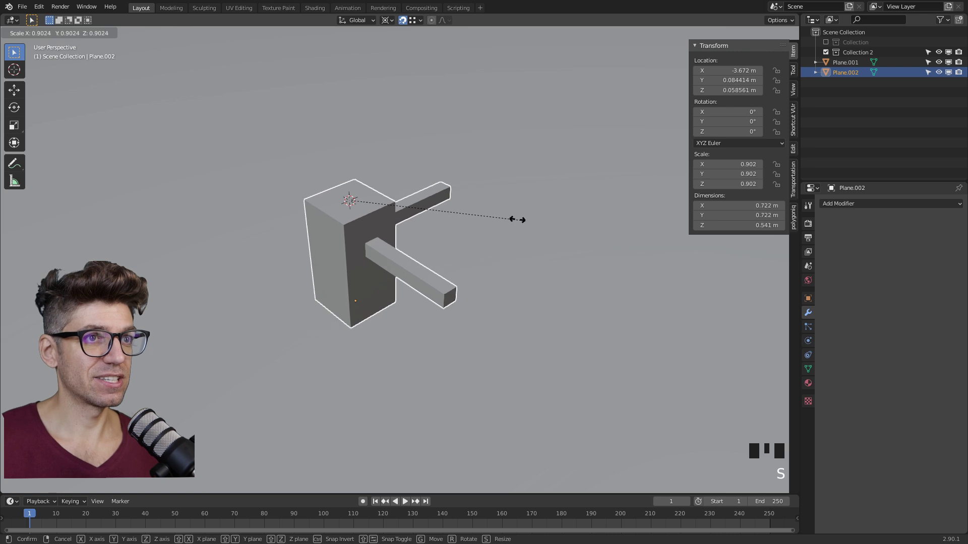
right_click(364, 211)
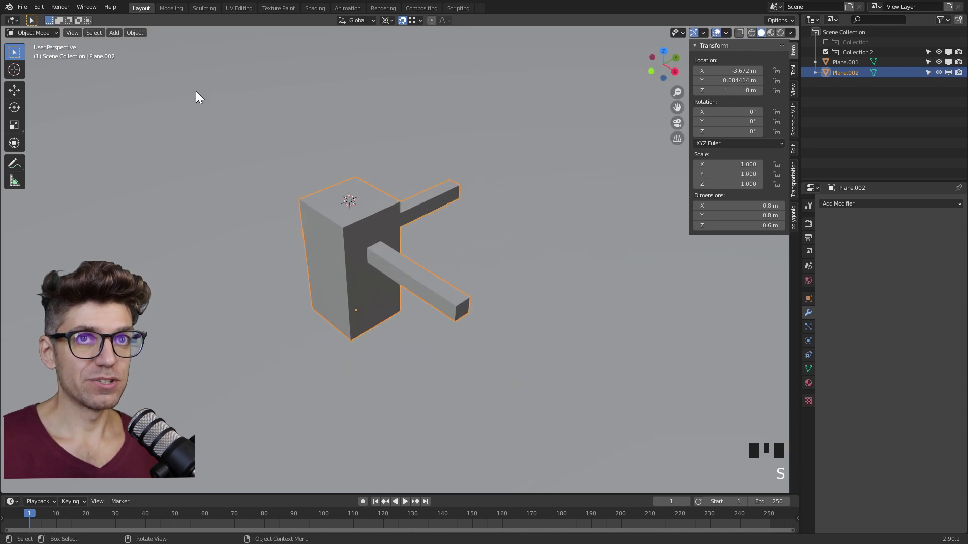
click(46, 33)
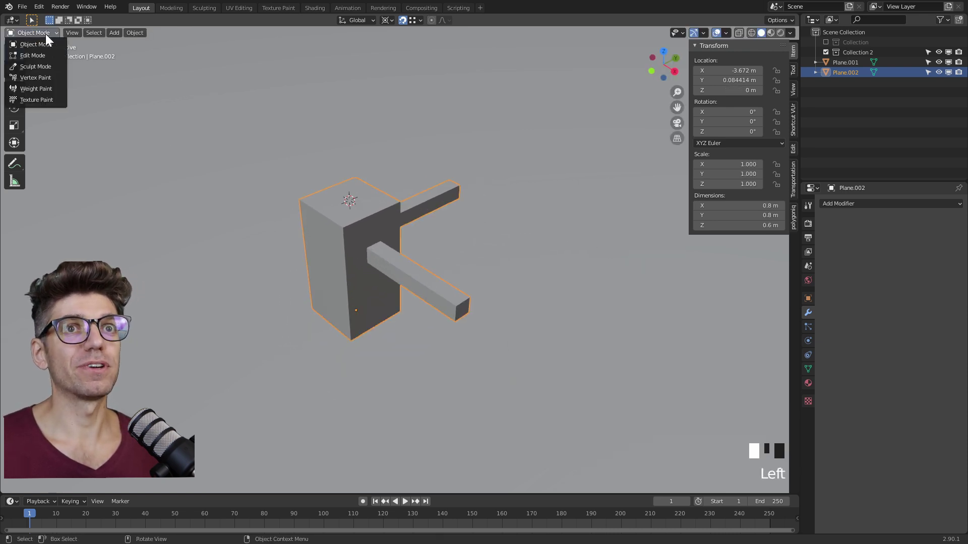
click(39, 57)
key(s)
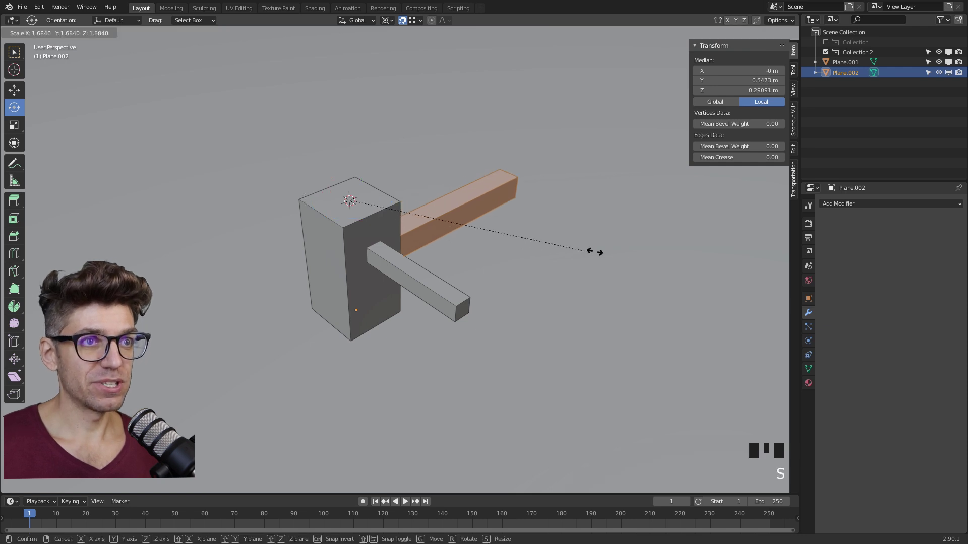
mouse_move(443, 232)
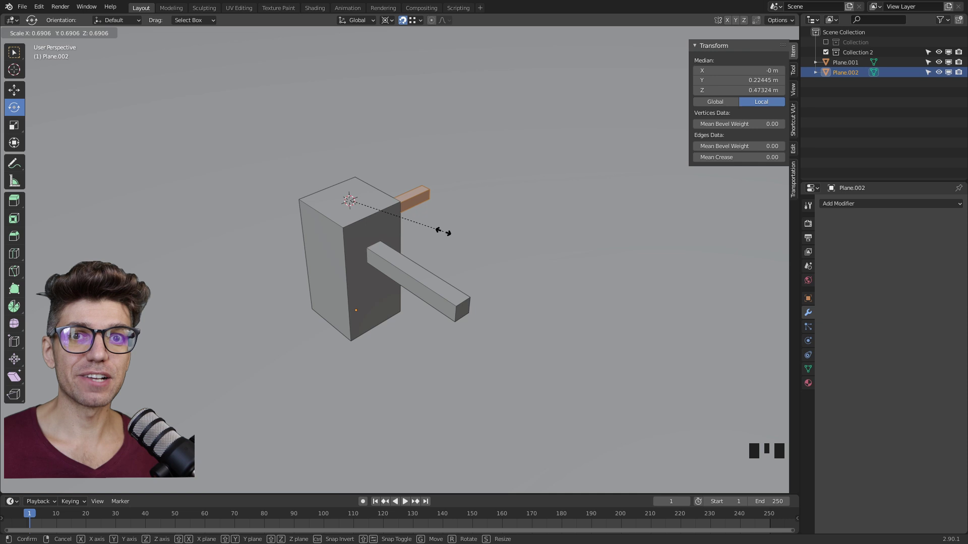
right_click(434, 234)
key(Tab)
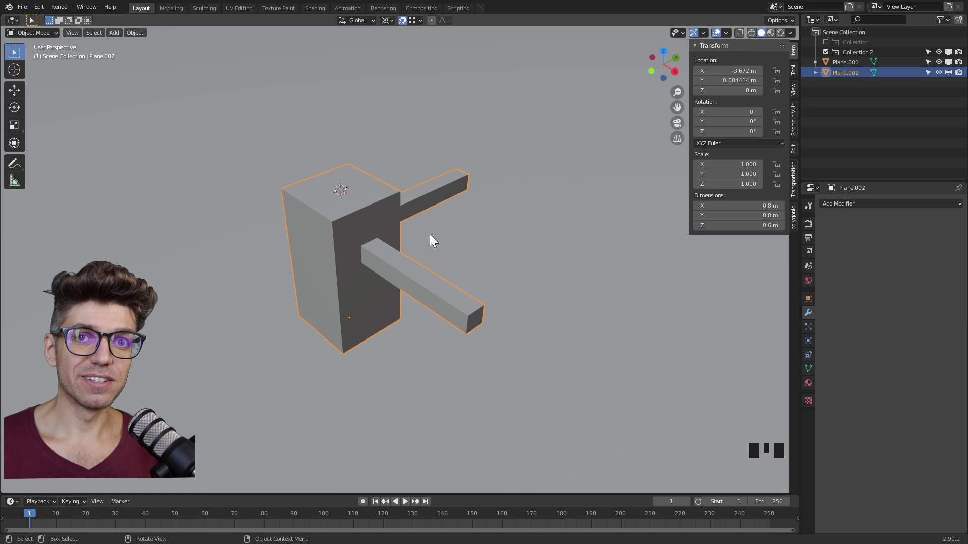
Add an Array modifier to the box with its two arms
middle_drag(429, 234, 431, 271)
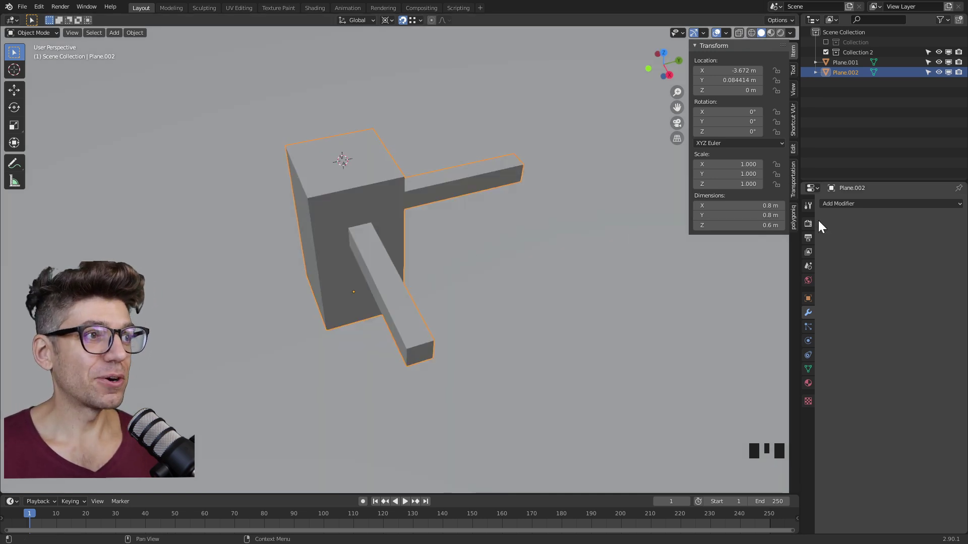
click(848, 203)
click(774, 226)
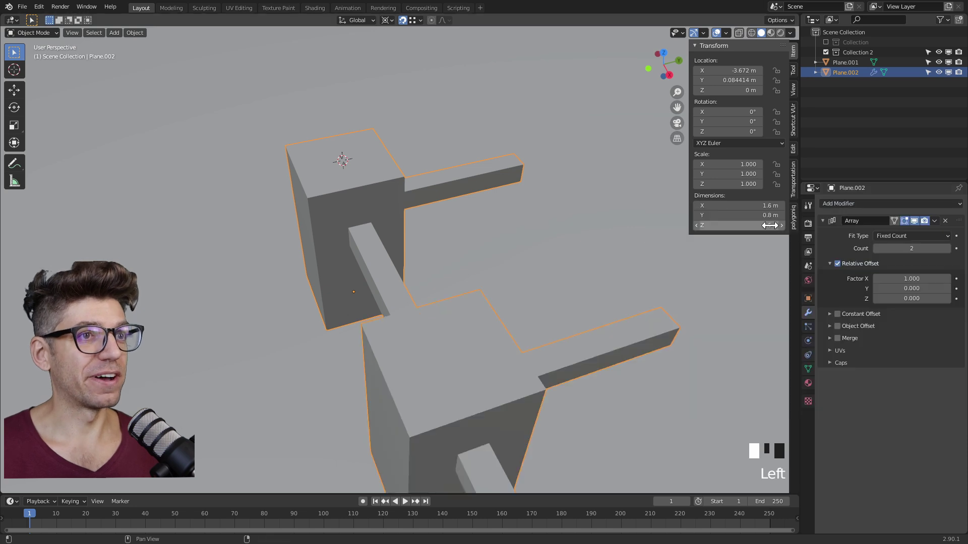
scroll(454, 280, down, 3)
middle_drag(400, 350, 464, 320)
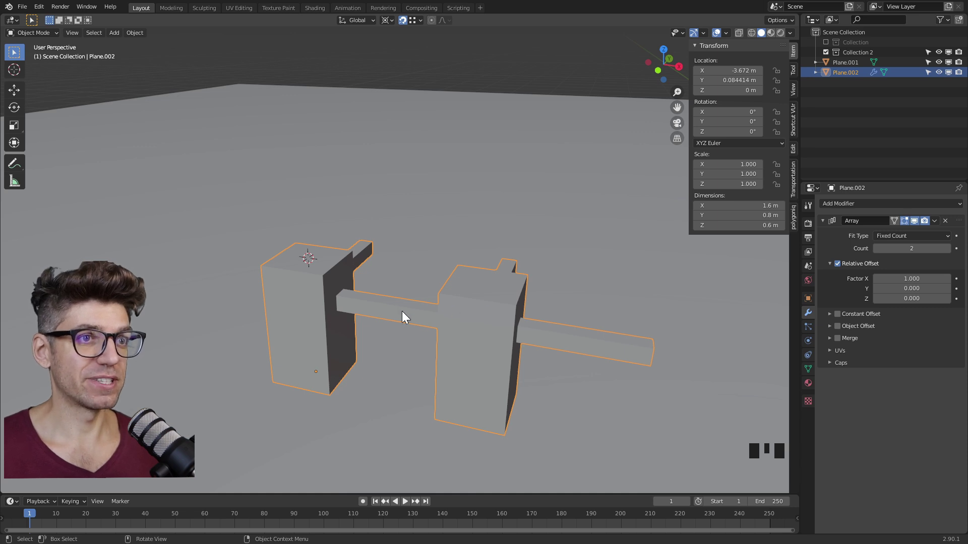
In Edit Mode with X-ray display on, select the end face of the arm that reaches the arrayed copy
key(Tab)
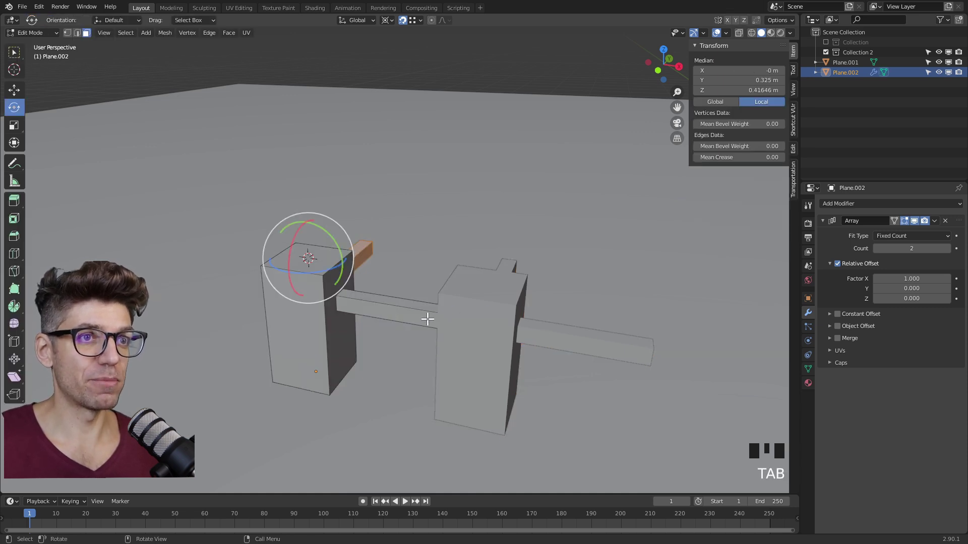
key(alt+z)
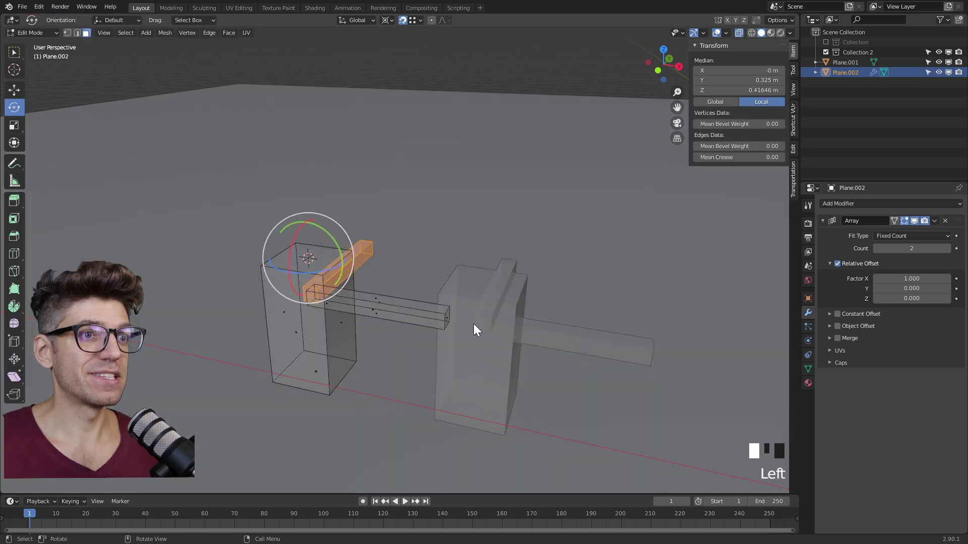
click(446, 318)
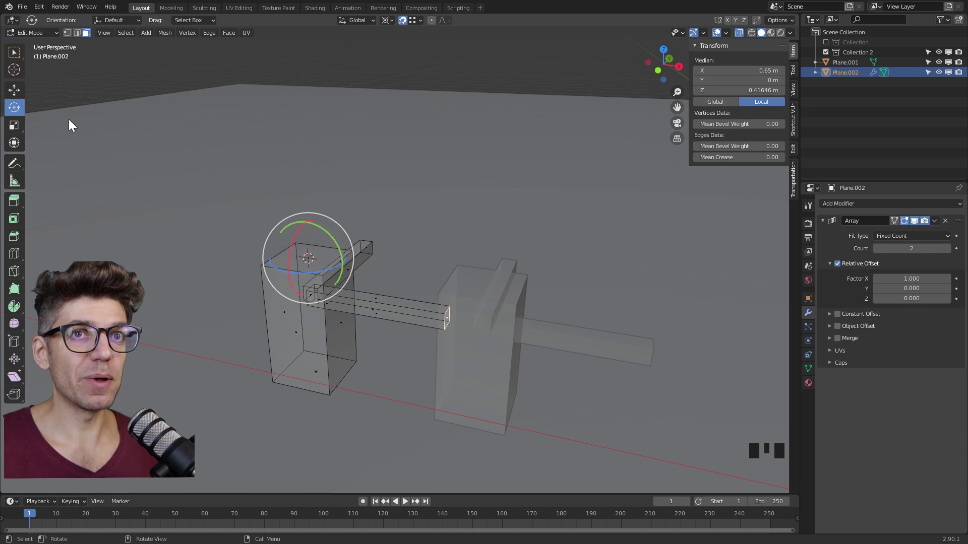
Place the 3D cursor freehand on the front face of the original box
click(15, 71)
click(461, 274)
click(460, 369)
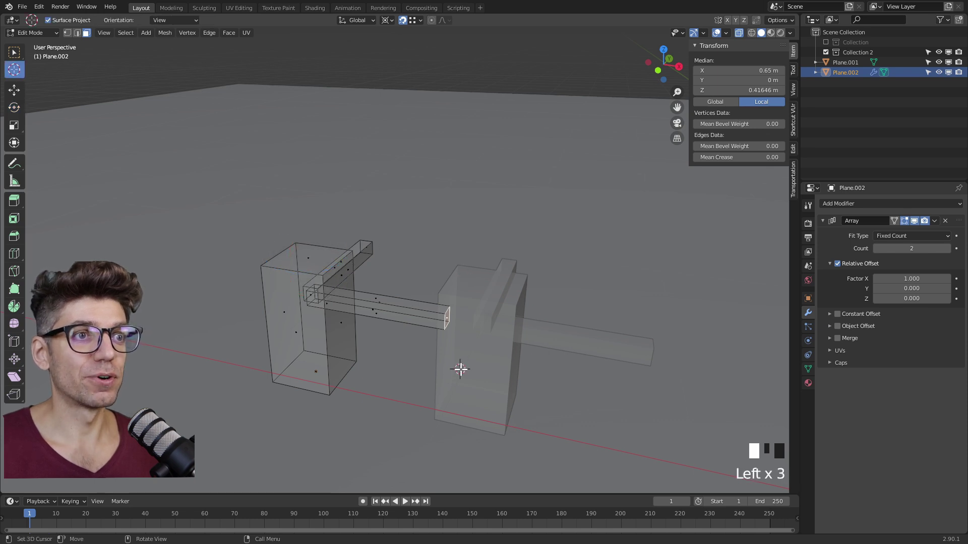
click(297, 329)
Set the transform pivot point to Median Point and try moving the arm's end face along X with the Move tool
click(14, 91)
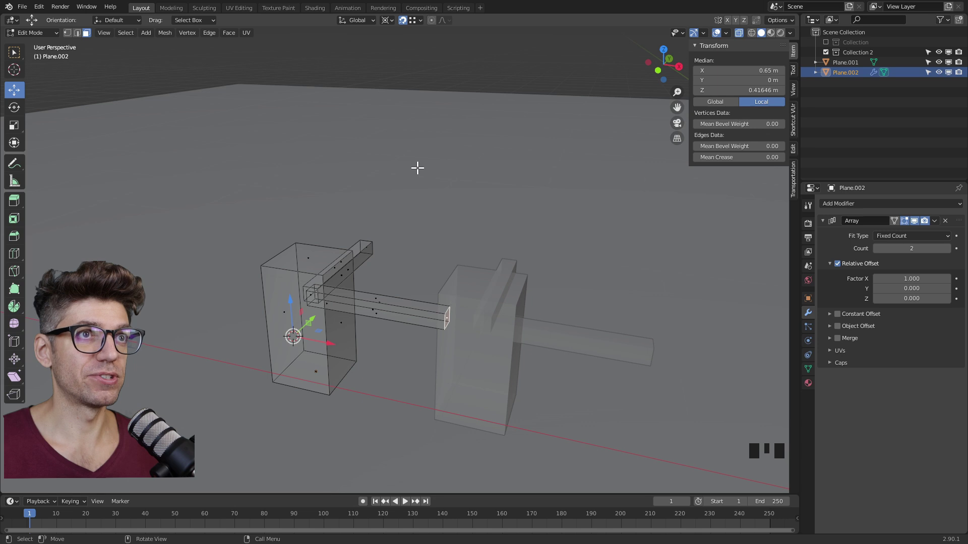
click(389, 20)
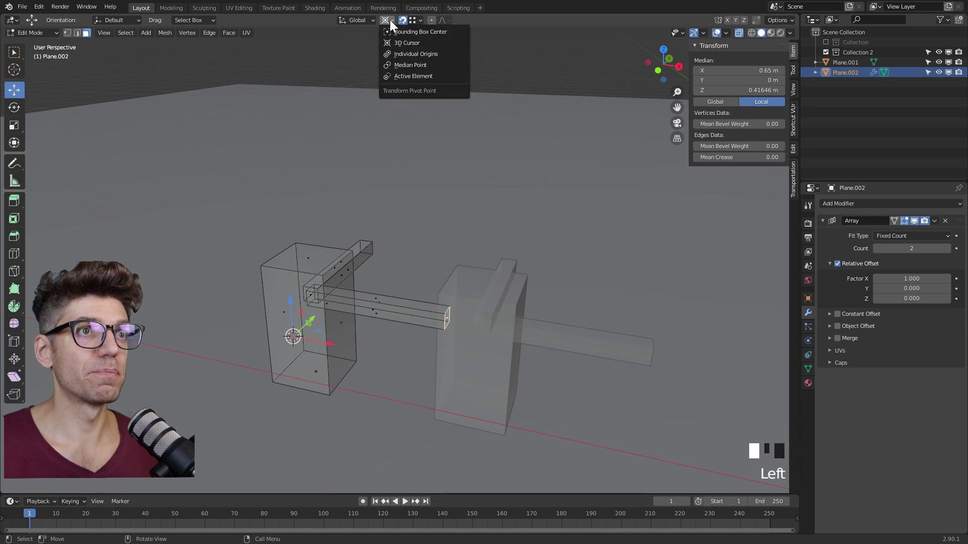
click(424, 65)
drag(482, 329, 421, 314)
click(530, 346)
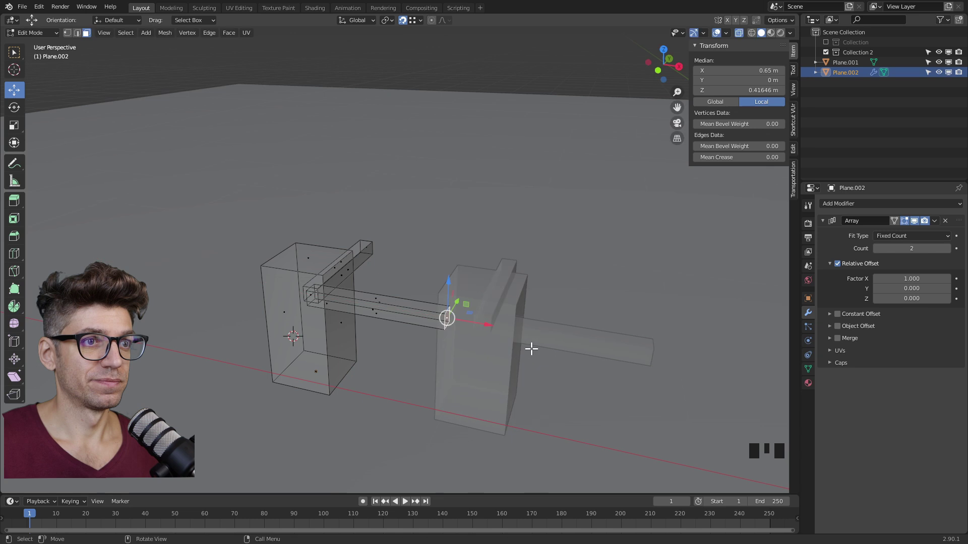
Return to Object Mode without X-ray display and set the Array modifier's count to 30
key(Tab)
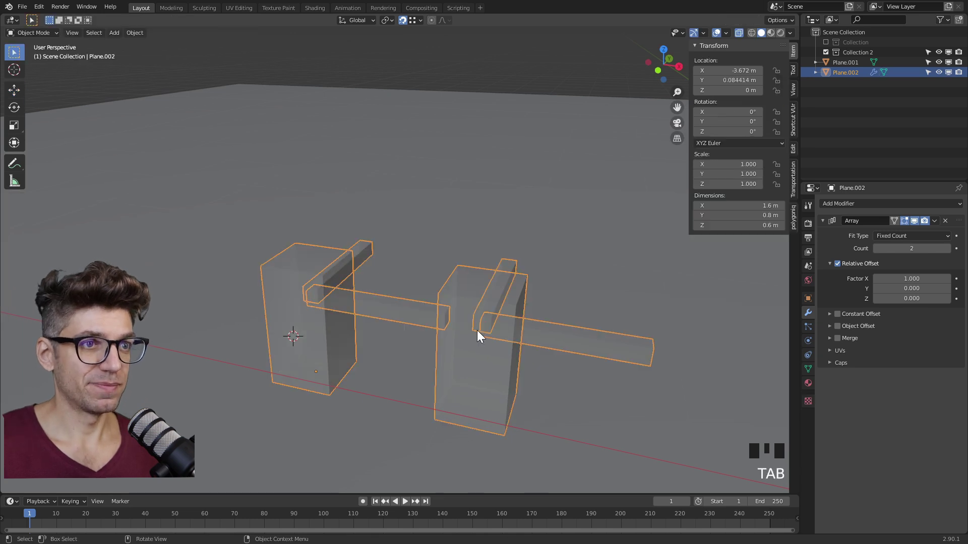
click(738, 32)
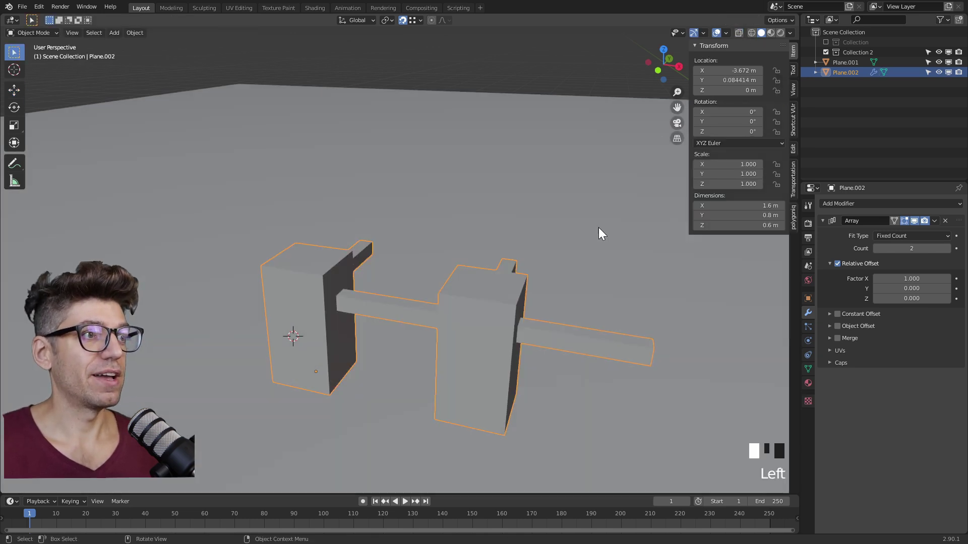
double_click(893, 248)
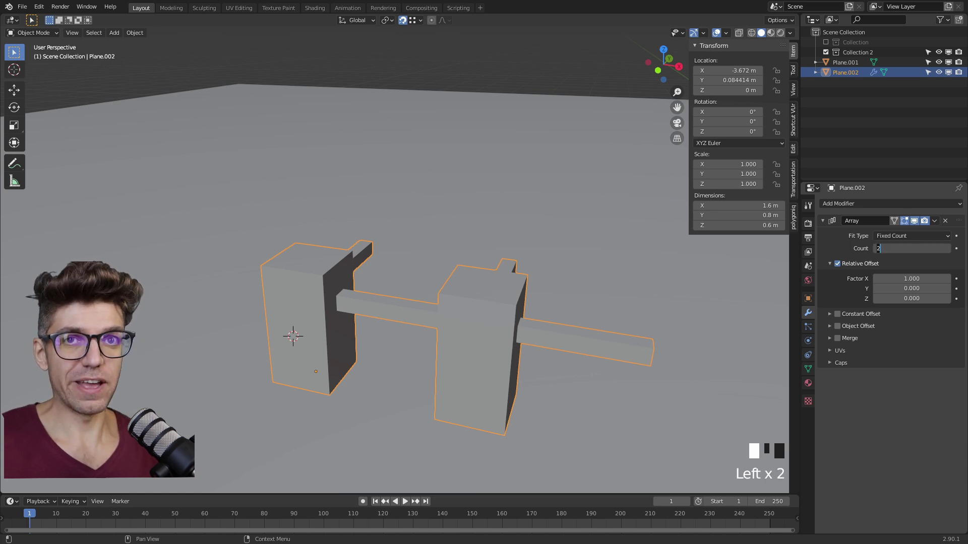
text(30)
key(Return)
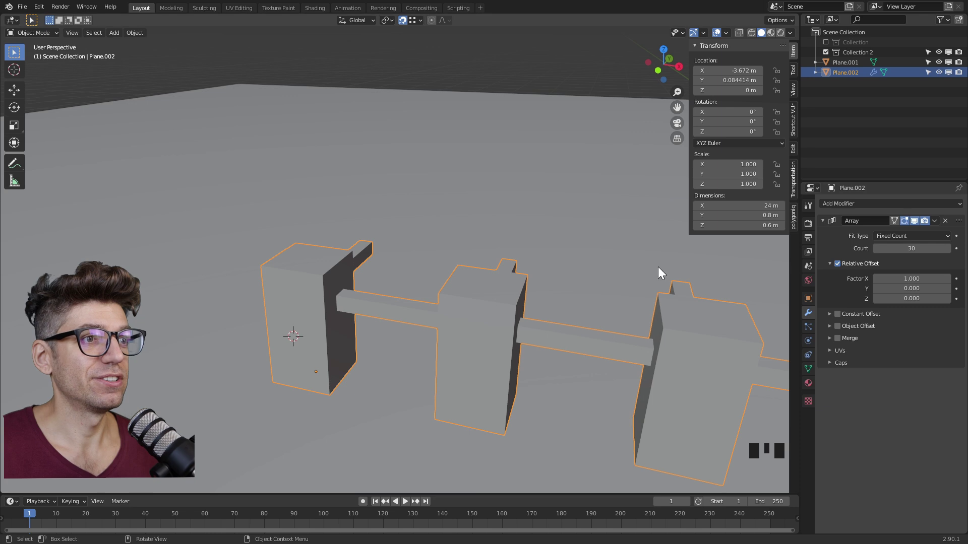
scroll(413, 302, down, 14)
scroll(413, 301, down, 2)
scroll(516, 274, up, 2)
Add a second Array modifier with relative offset factors of 0 in X and 1 in Y
click(825, 204)
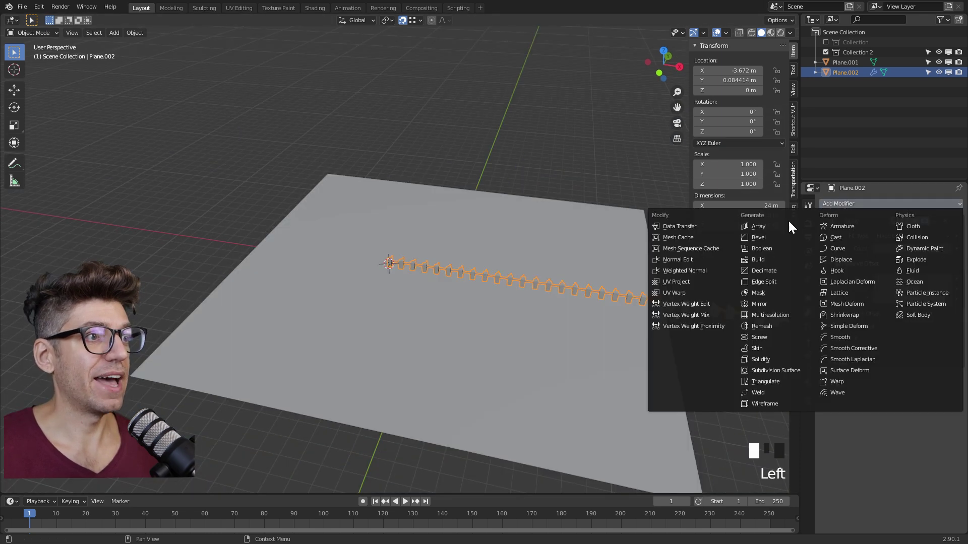
click(772, 226)
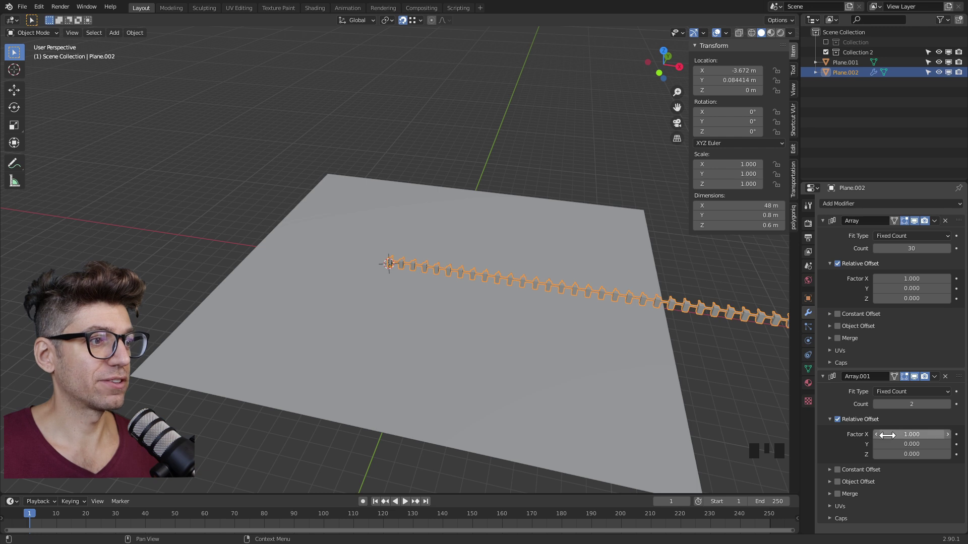
click(905, 435)
key(Tab)
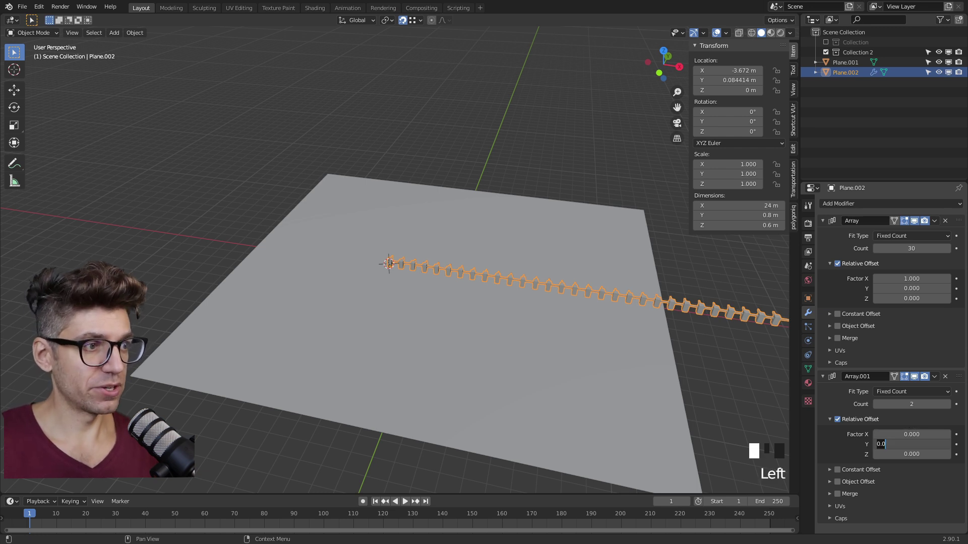
text(1)
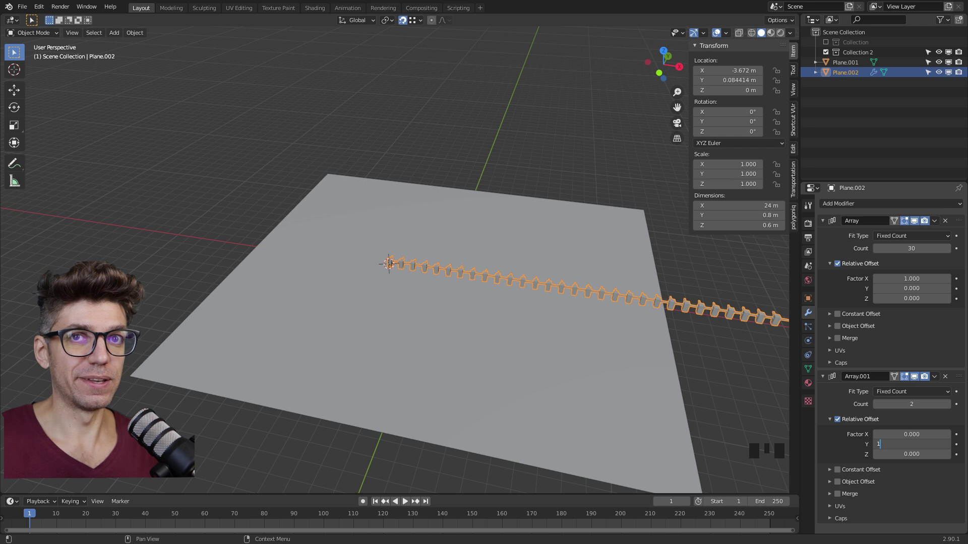
key(Return)
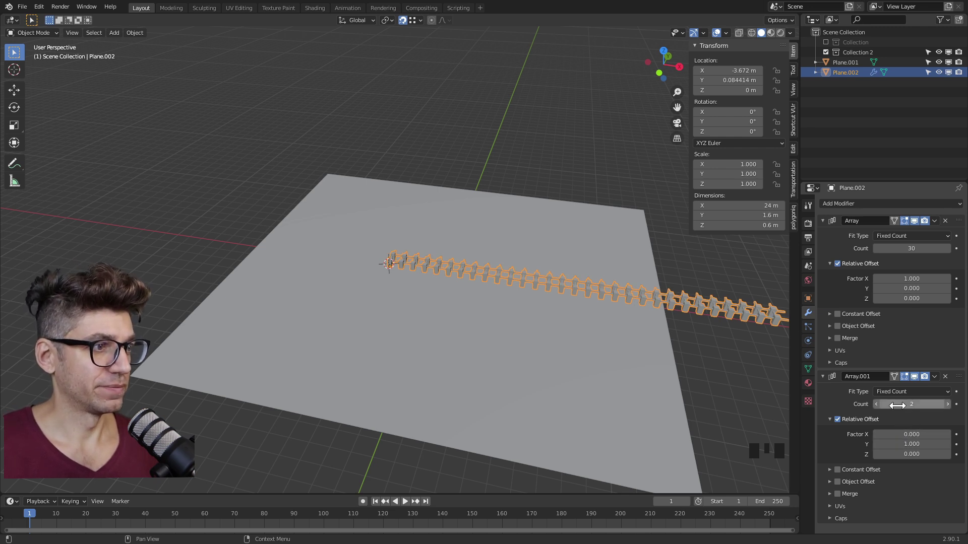
Set the second Array modifier's count to 30
click(915, 405)
text(30)
key(Return)
scroll(331, 334, down, 7)
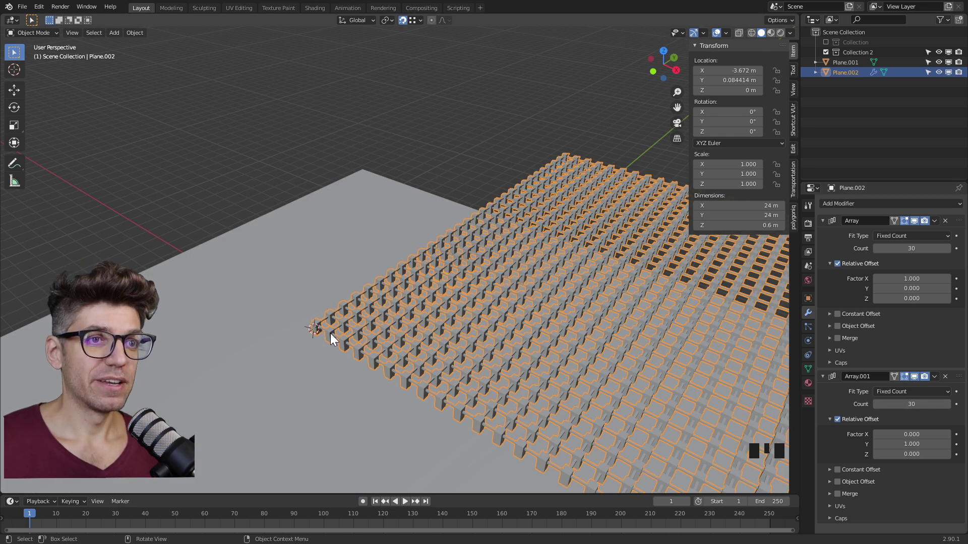
In Edit Mode, select the original box's top face and raise it along Z to a local height of about 1.28 m
key(Tab)
middle_drag(325, 330, 309, 334)
scroll(309, 335, up, 4)
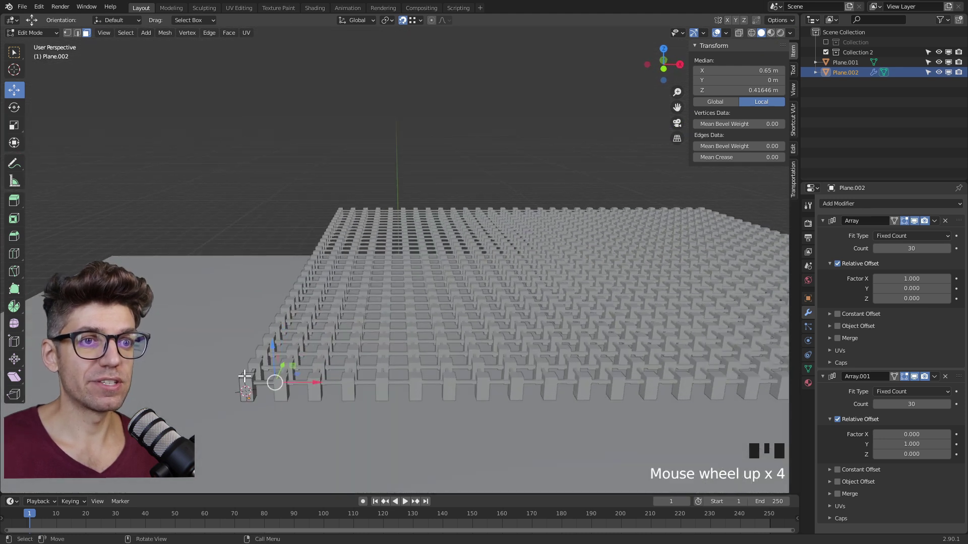
click(244, 376)
drag(244, 341, 241, 308)
click(238, 375)
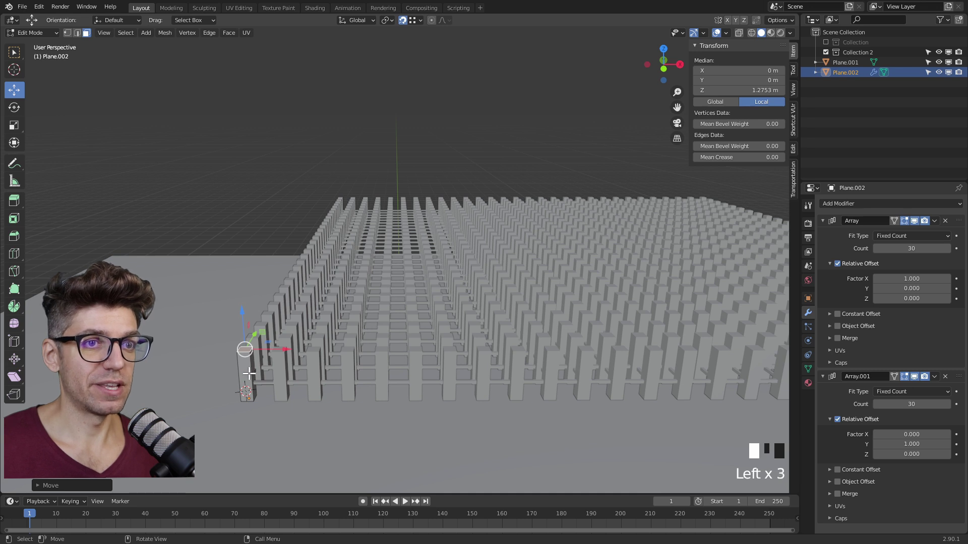
Select the original box's front side face and try to move it along Y to local 0.15 m
click(251, 372)
middle_drag(251, 372, 235, 394)
scroll(248, 364, down, 1)
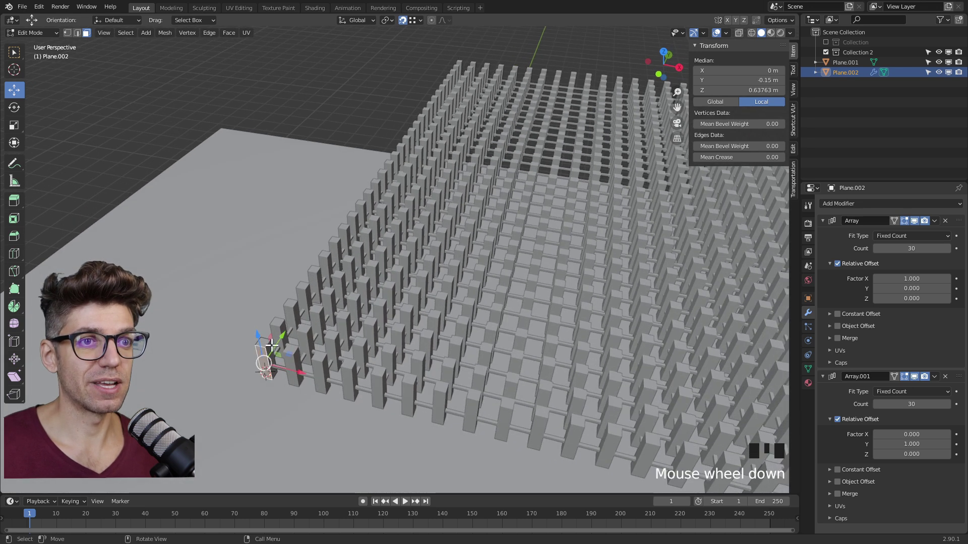
drag(282, 335, 281, 330)
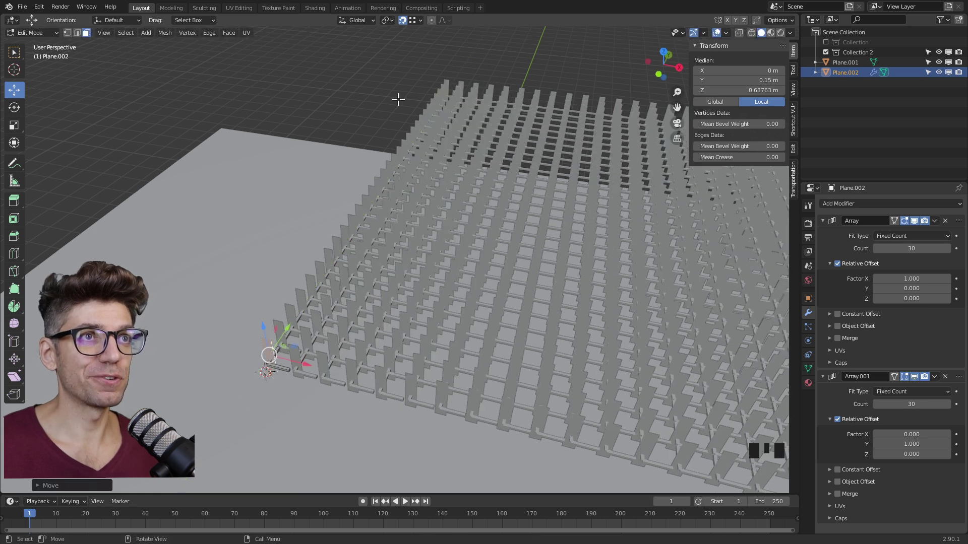
Turn off snapping and undo the front face's move along Y
click(403, 21)
key(ctrl+z)
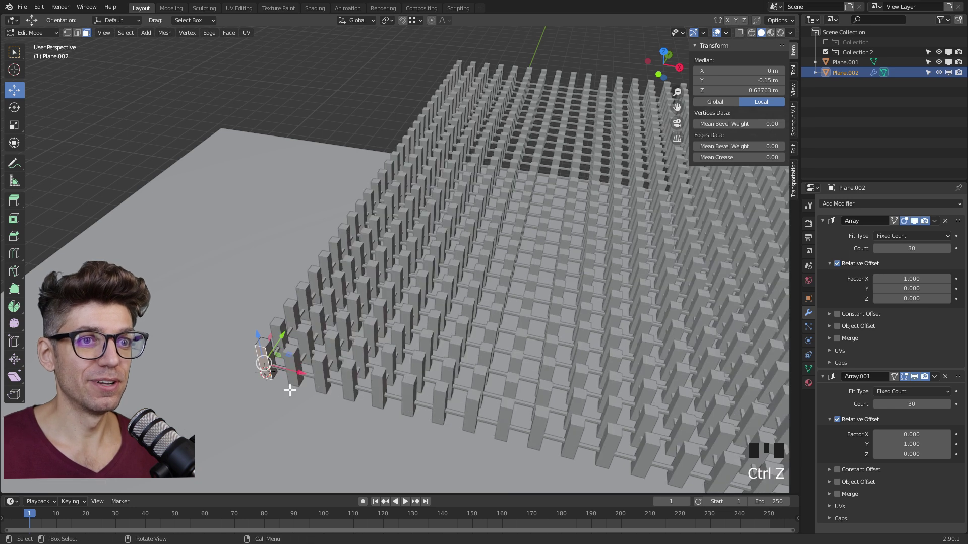
scroll(289, 391, up, 5)
shift+middle_drag(225, 403, 376, 302)
shift+scroll(375, 302, down, 2)
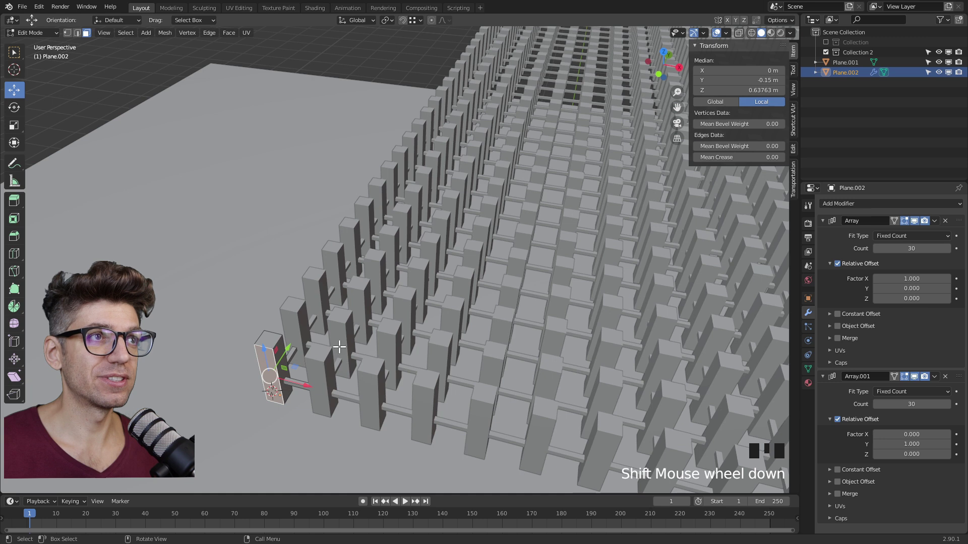
With X-ray on, select the end face of the arm along Y and move it -0.2 m along Y to local 0.45 m
click(739, 33)
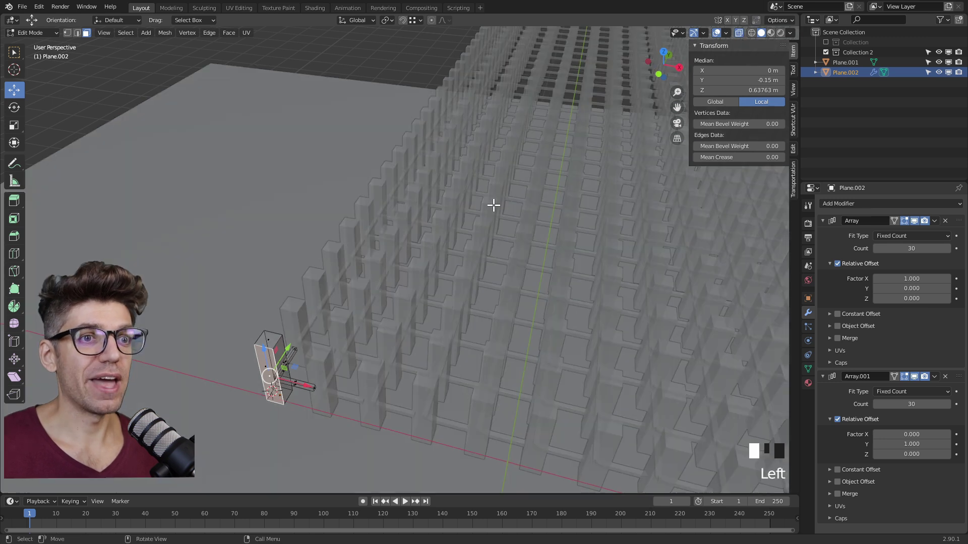
click(297, 348)
drag(313, 319, 311, 320)
text(.2)
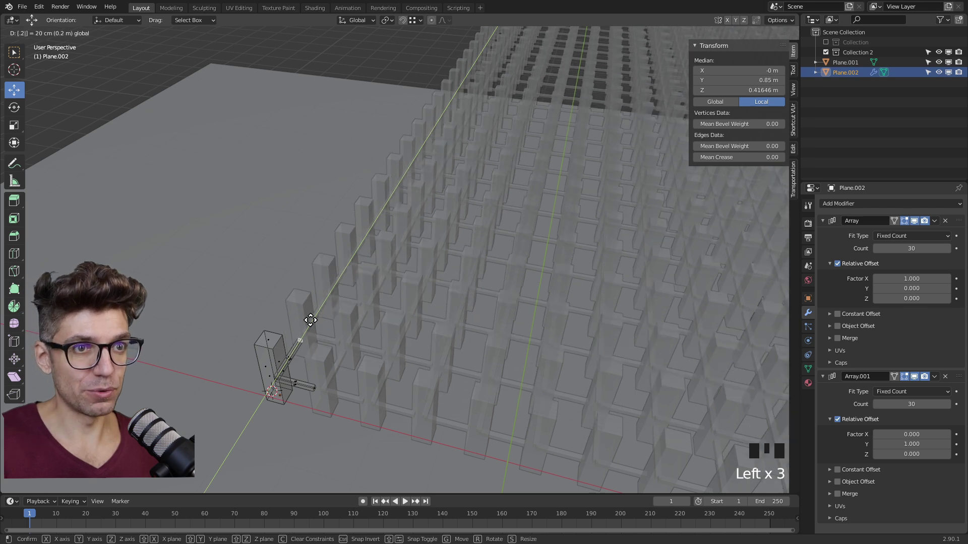
key(minus)
key(Return)
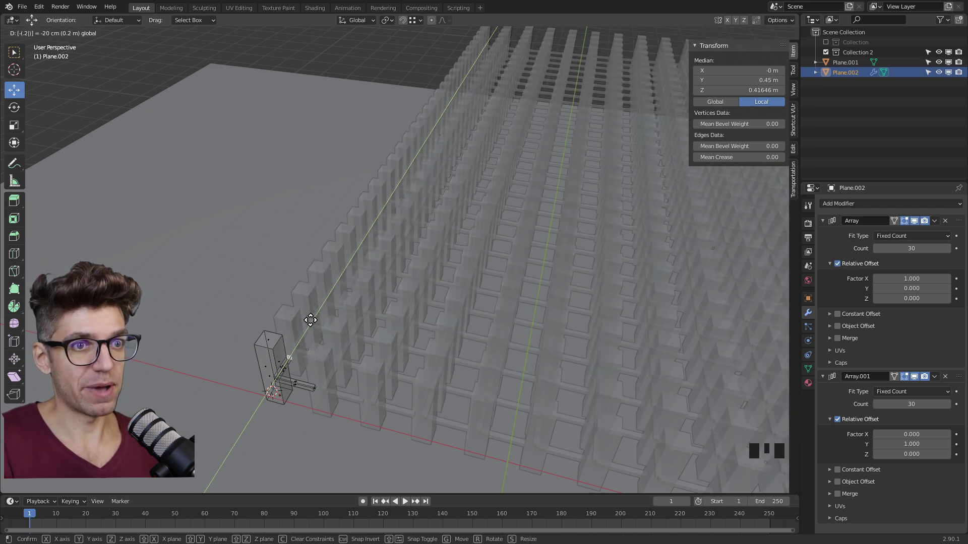
click(738, 32)
In Object Mode, move the array grid over the ground plane in top view, to about X -11.97 m, Y -5.12 m
middle_drag(383, 222, 386, 369)
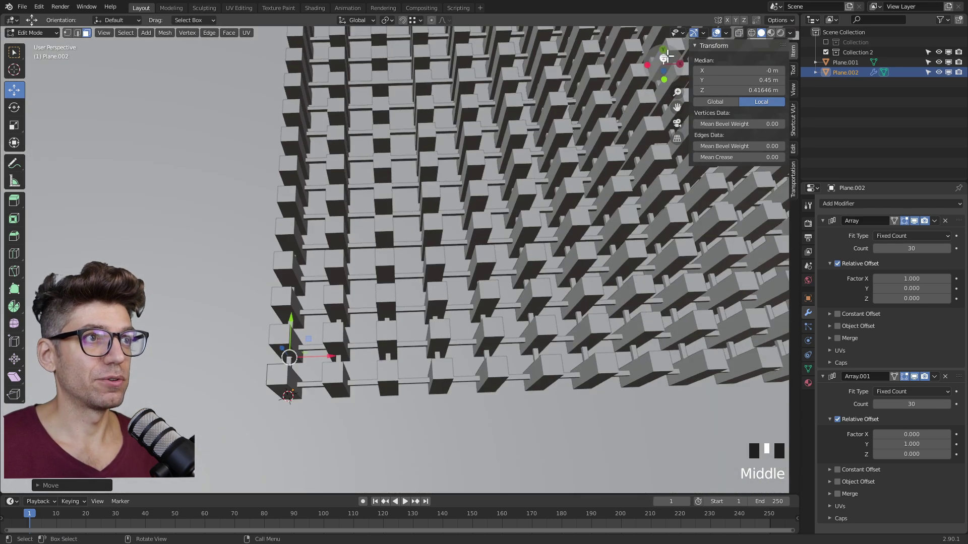
click(663, 61)
scroll(345, 225, up, 6)
scroll(348, 219, down, 9)
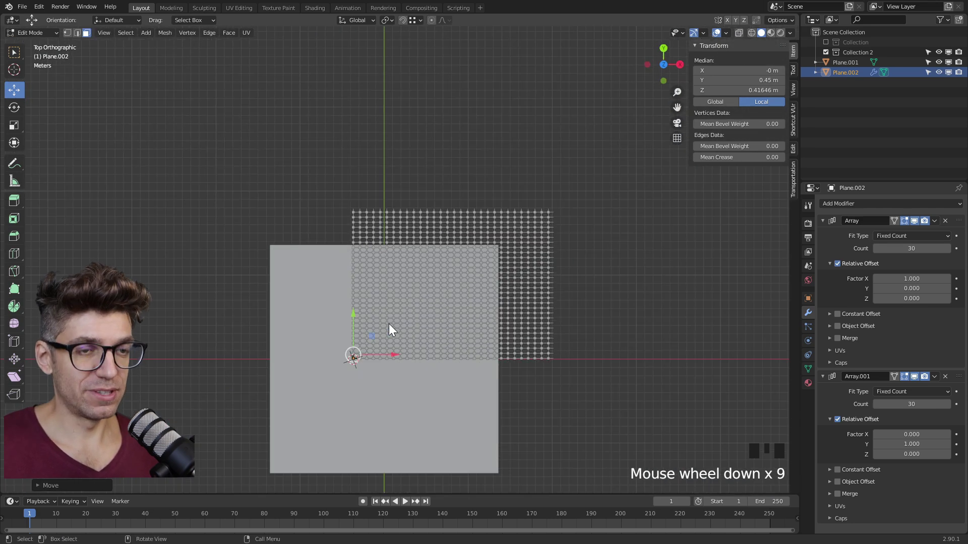
click(31, 32)
click(28, 45)
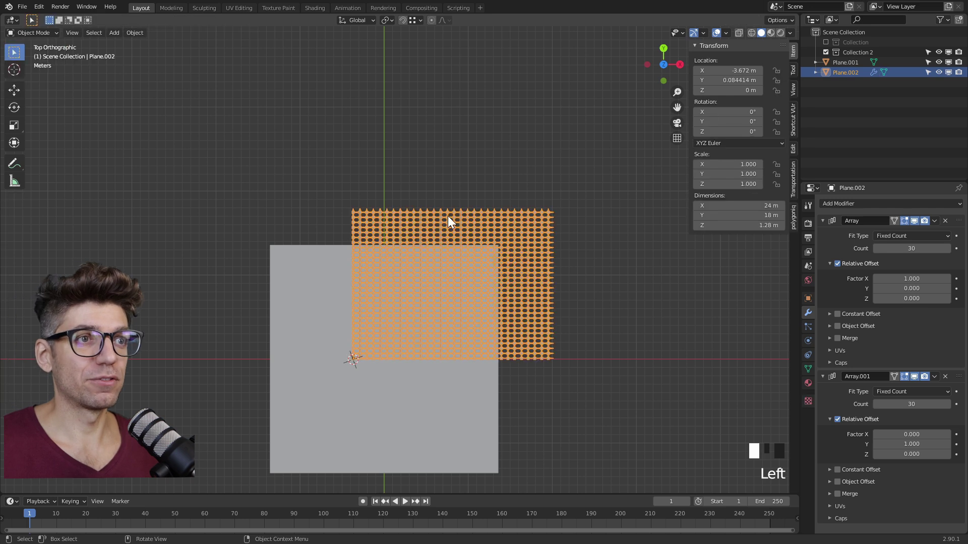
drag(527, 246, 356, 378)
scroll(357, 378, up, 5)
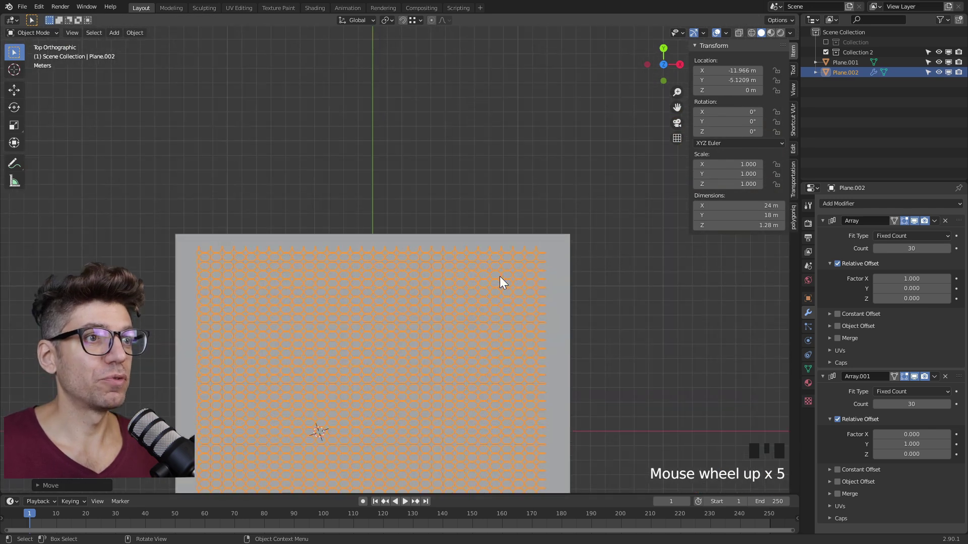
Compare the dimensions of the ground plane with those of the array grid
click(554, 247)
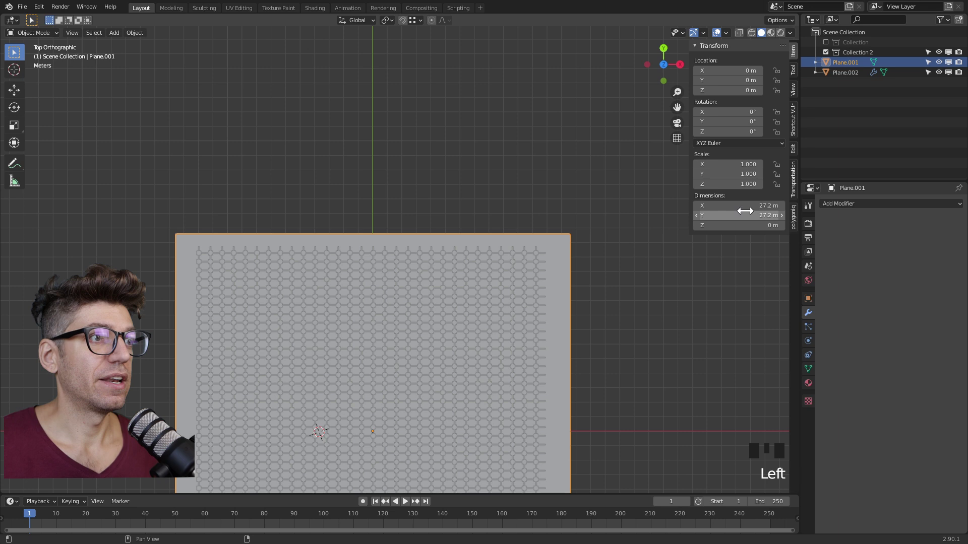
scroll(460, 253, down, 4)
scroll(380, 311, up, 4)
click(343, 320)
scroll(404, 264, down, 4)
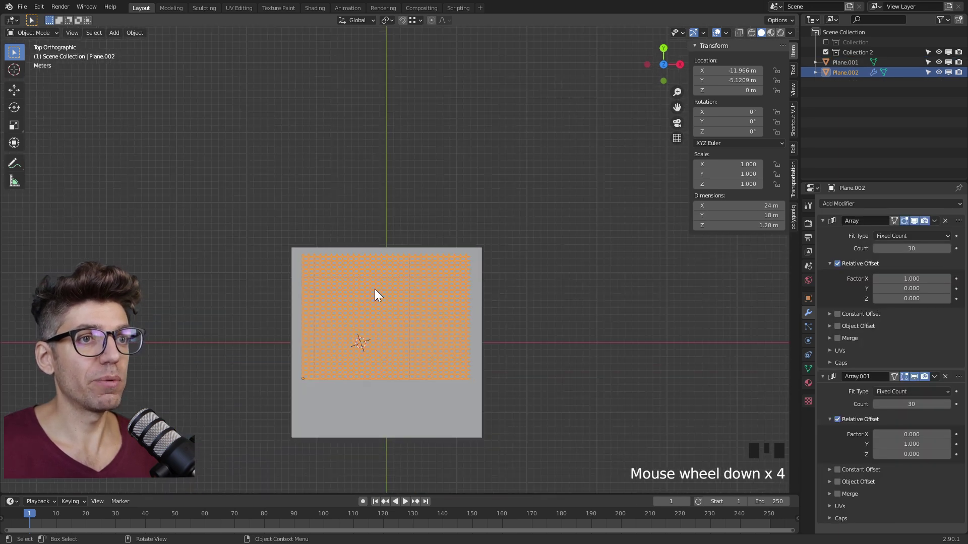
In Edit Mode, move the end face of the arm along Y by another -0.2 m, to local Y 0.25 m
scroll(293, 361, up, 5)
shift+scroll(222, 346, down, 3)
key(Tab)
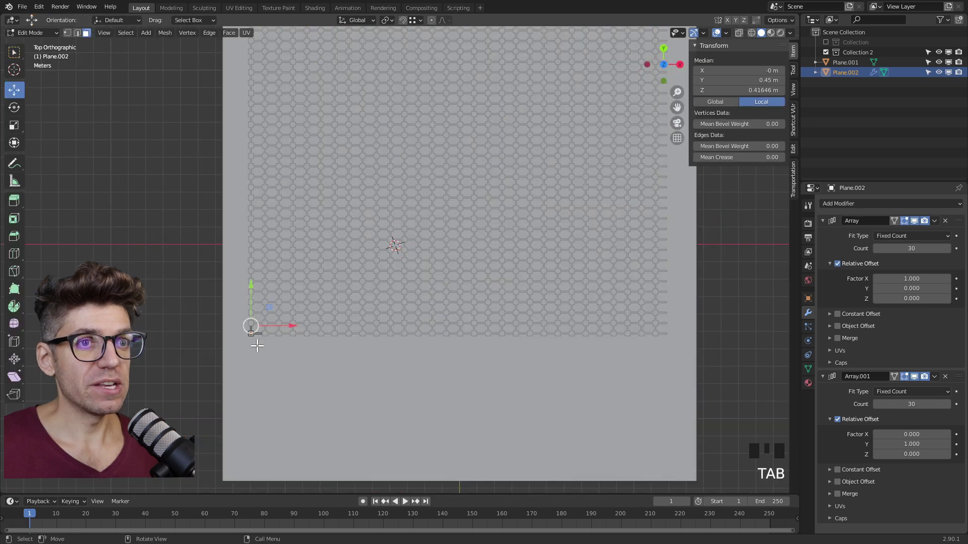
scroll(212, 368, up, 6)
shift+middle_drag(127, 399, 368, 237)
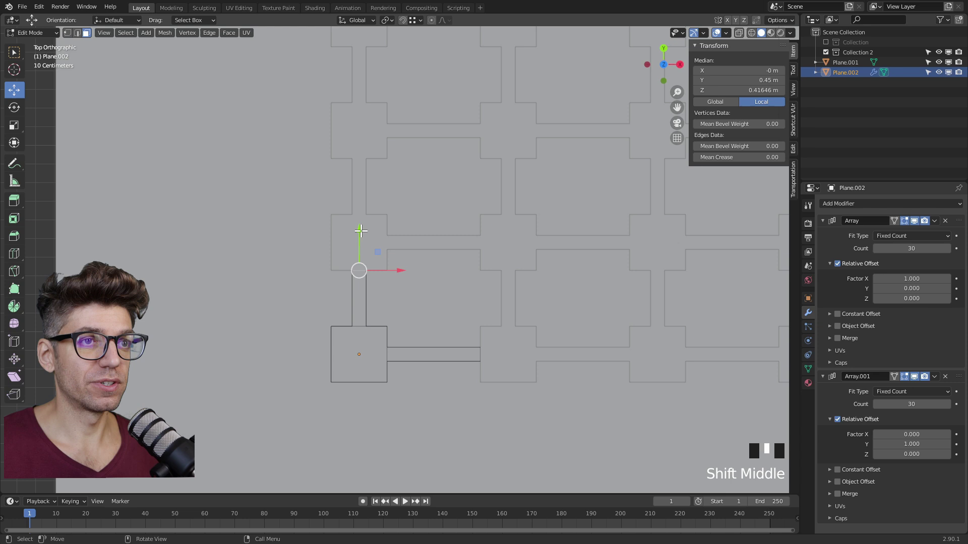
drag(359, 228, 361, 237)
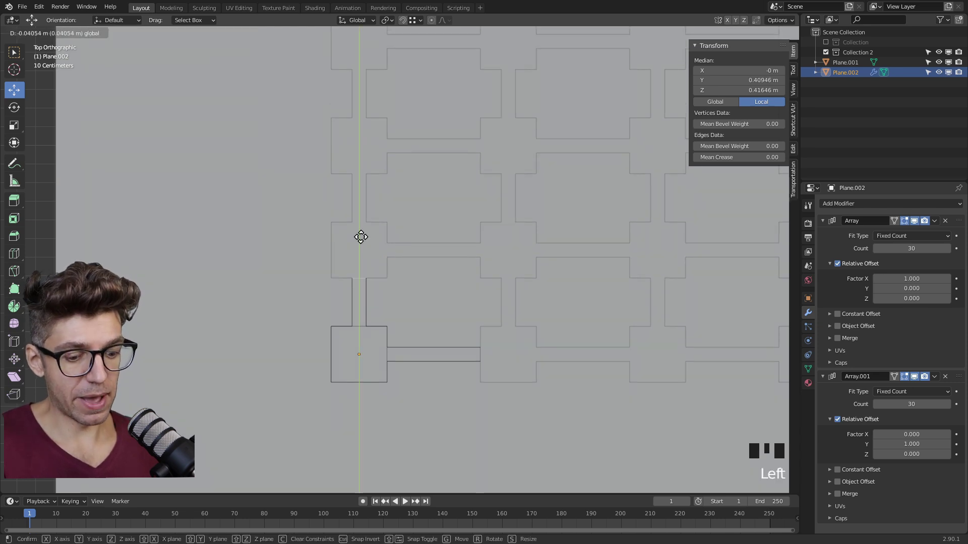
text(-2)
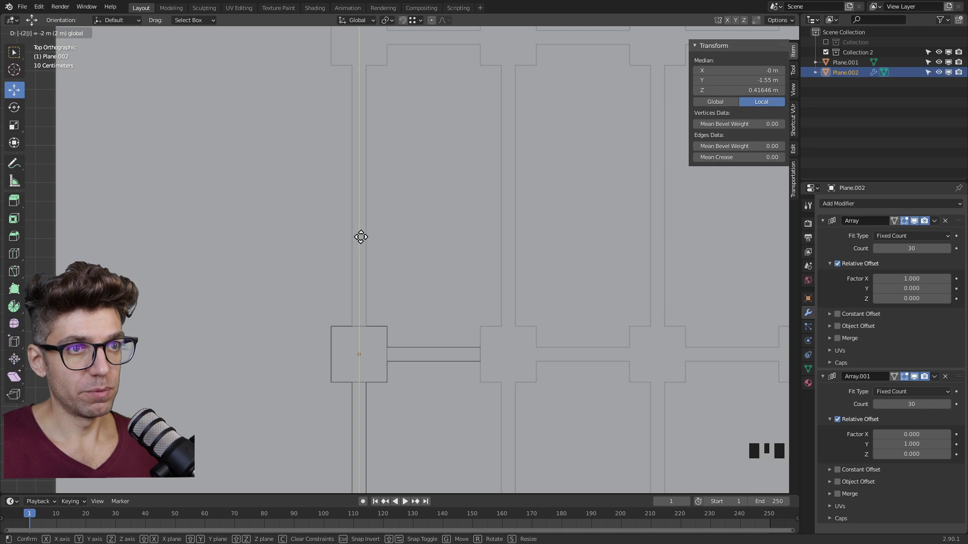
key(Escape)
drag(359, 228, 360, 234)
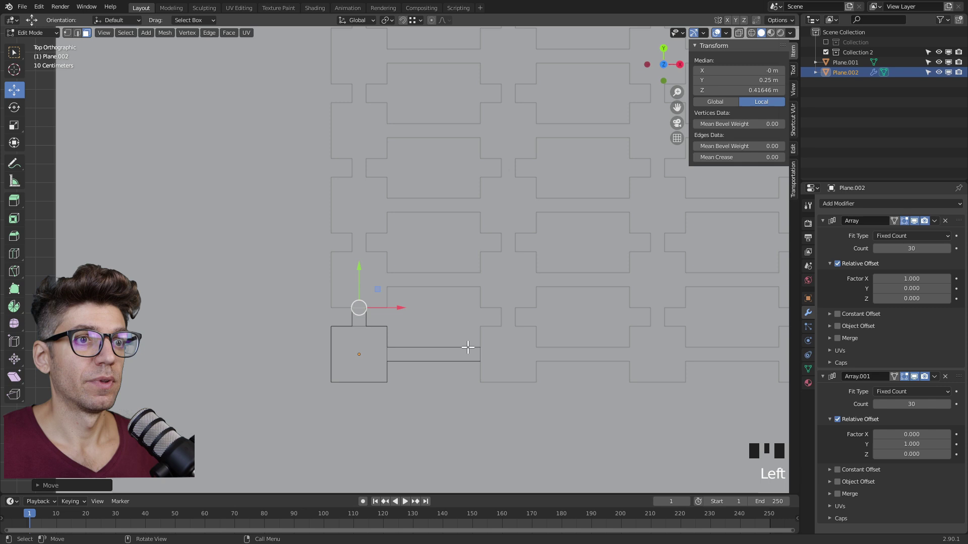
With X-ray on, select the end face of the arm along X, move it -0.2 m along X, and return to Object Mode
click(739, 33)
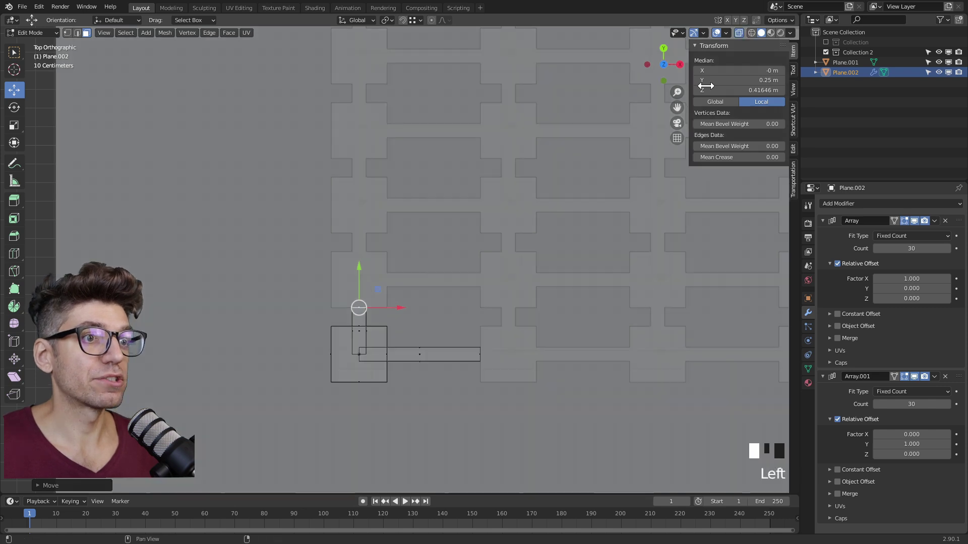
click(479, 353)
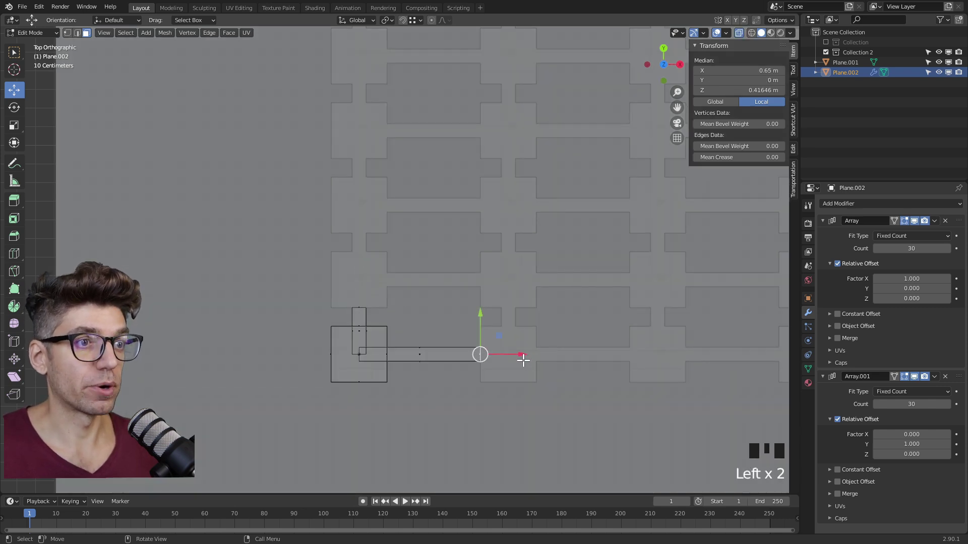
drag(521, 353, 510, 352)
text(.2)
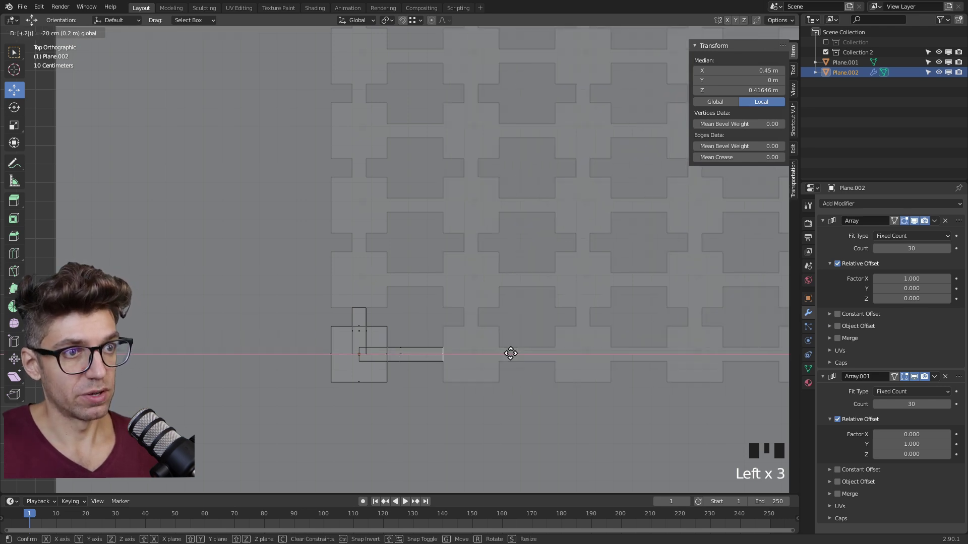
key(Tab)
Turn off X-ray, reselect the array grid, and collapse both Array modifiers and disable their viewport display
scroll(323, 353, down, 16)
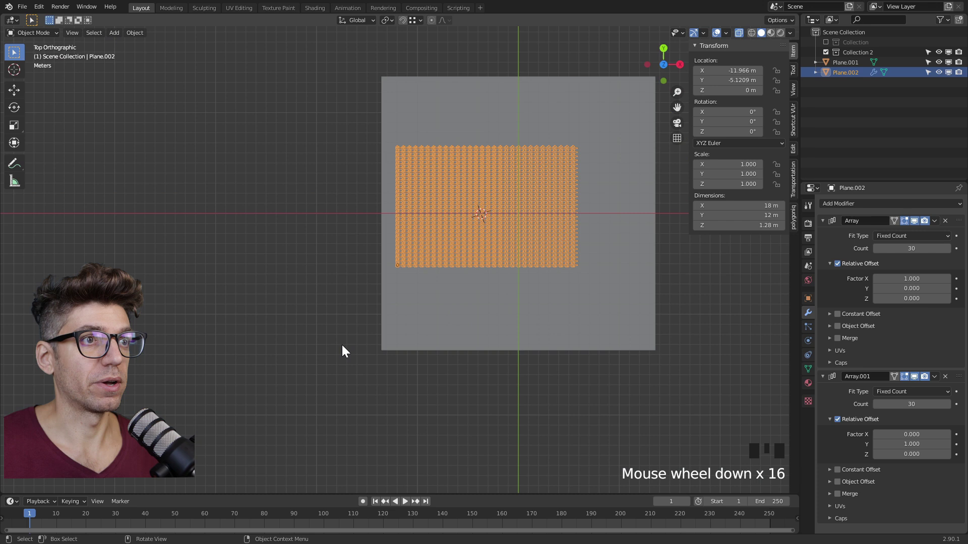
scroll(534, 197, up, 3)
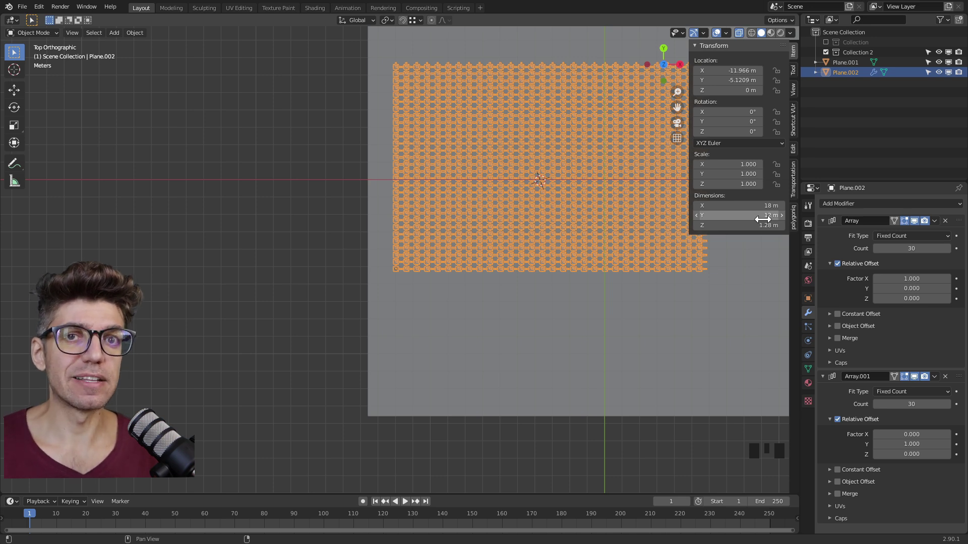
click(454, 313)
shift+middle_drag(454, 313, 370, 271)
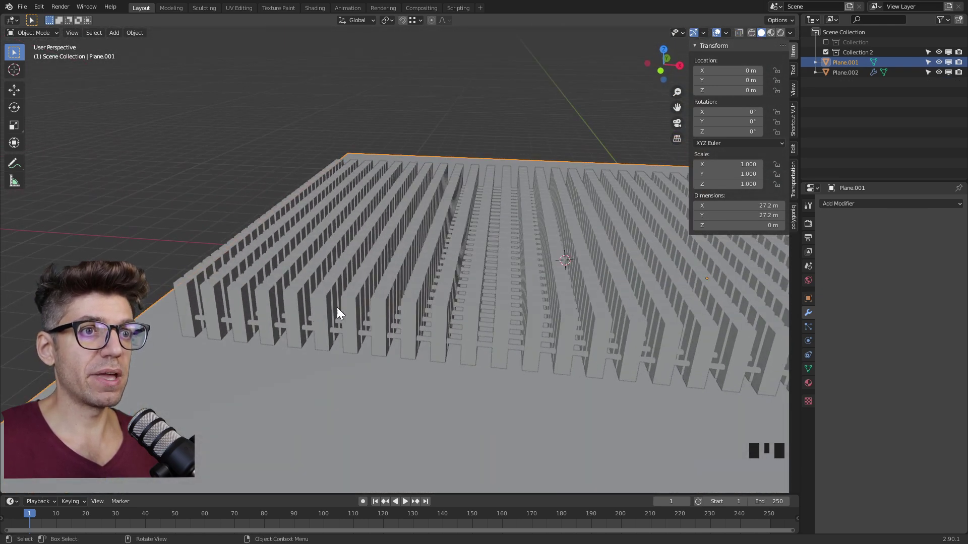
click(465, 312)
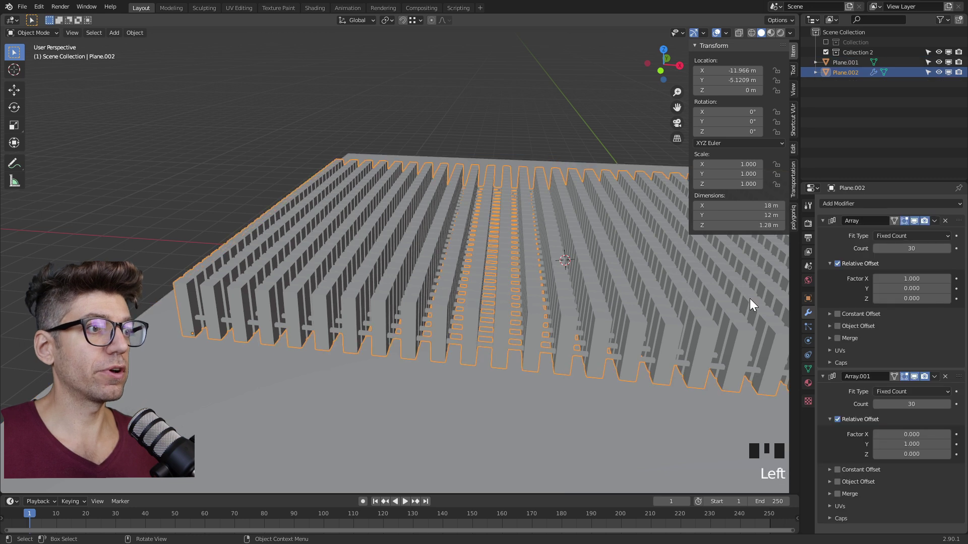
click(823, 220)
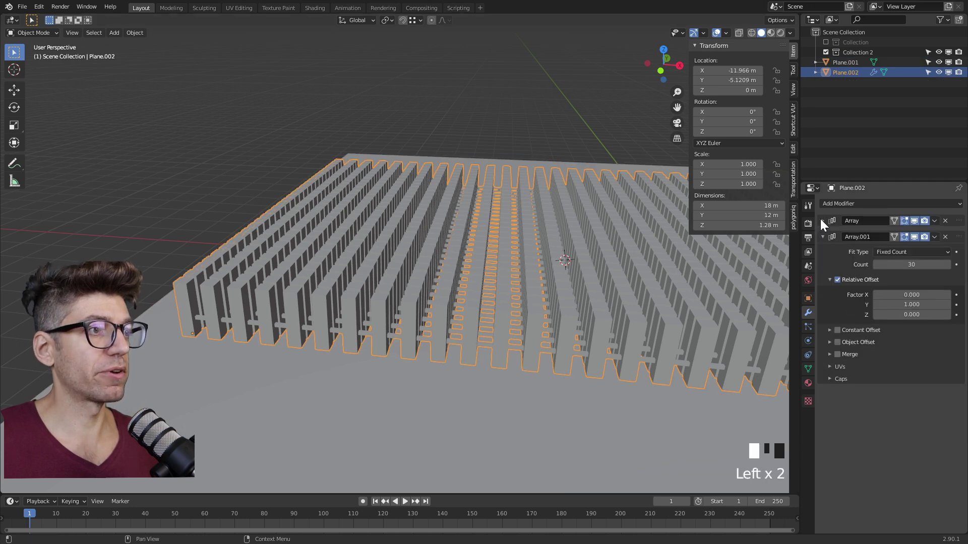
click(822, 234)
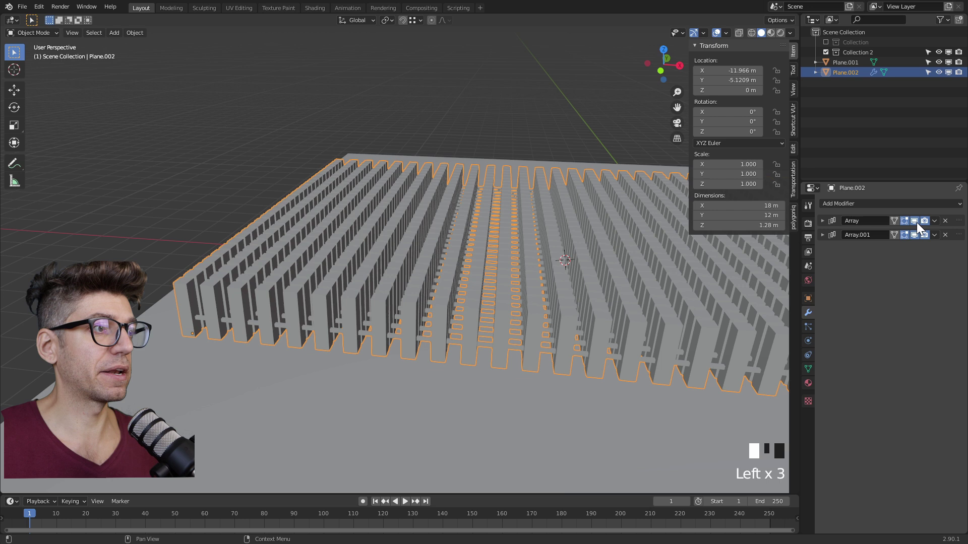
click(915, 222)
click(915, 234)
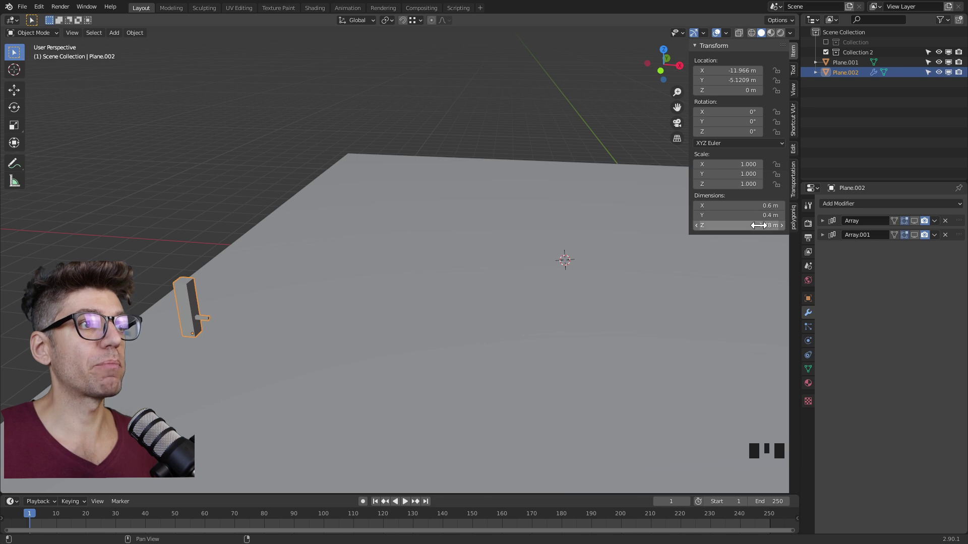
In Edit Mode, select the box's top face and set its local Z to 0.8 m, then return to Object Mode
key(Tab)
click(182, 278)
shift+middle_drag(267, 266, 371, 277)
scroll(324, 279, up, 4)
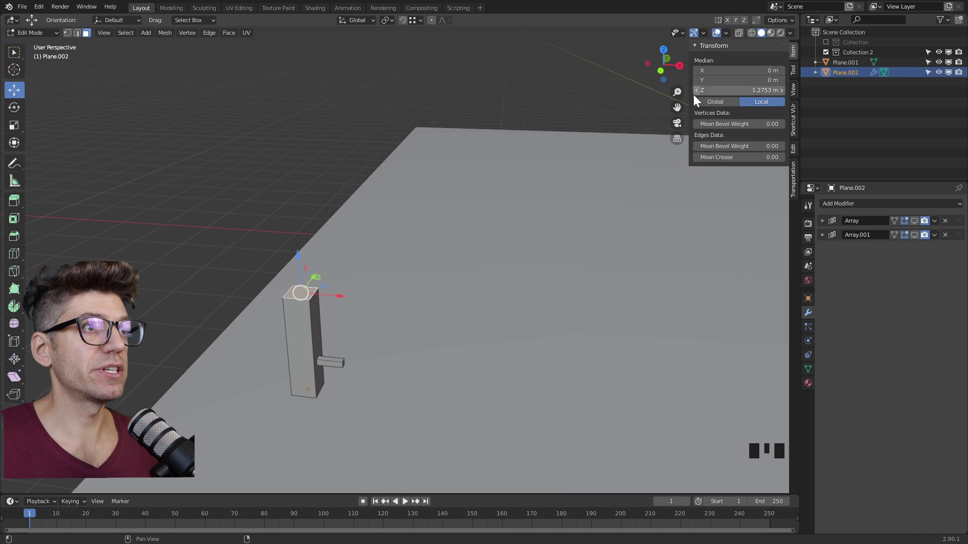
double_click(748, 91)
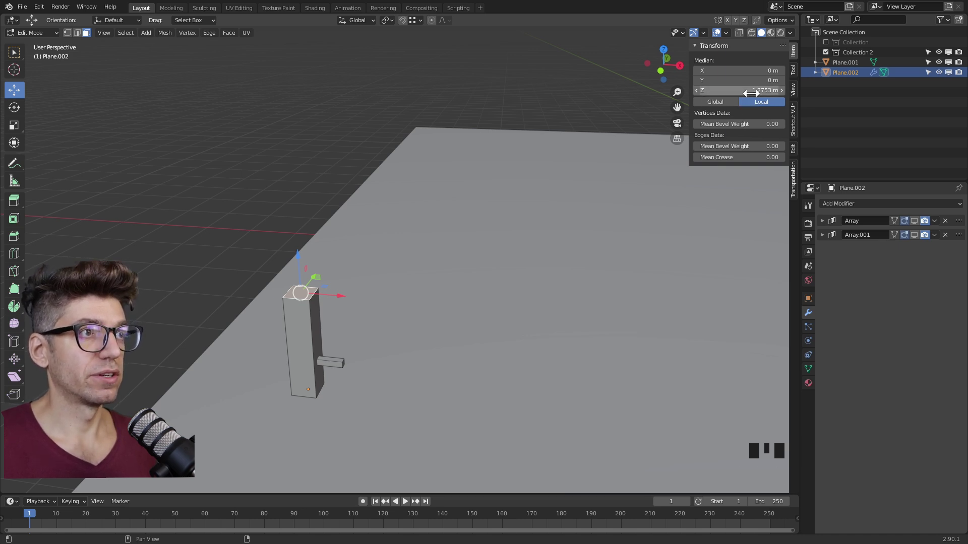
click(751, 91)
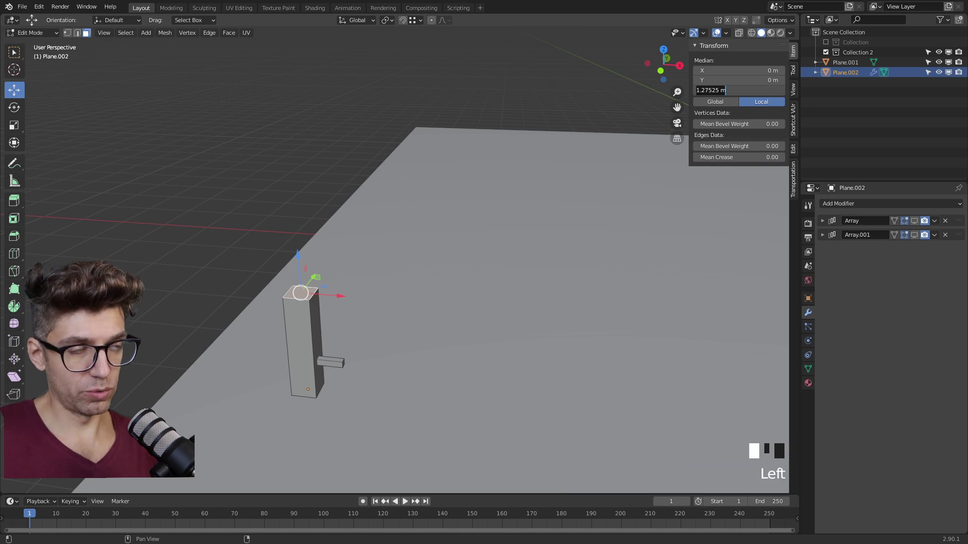
key(ctrl+a)
text(0.8)
key(Return)
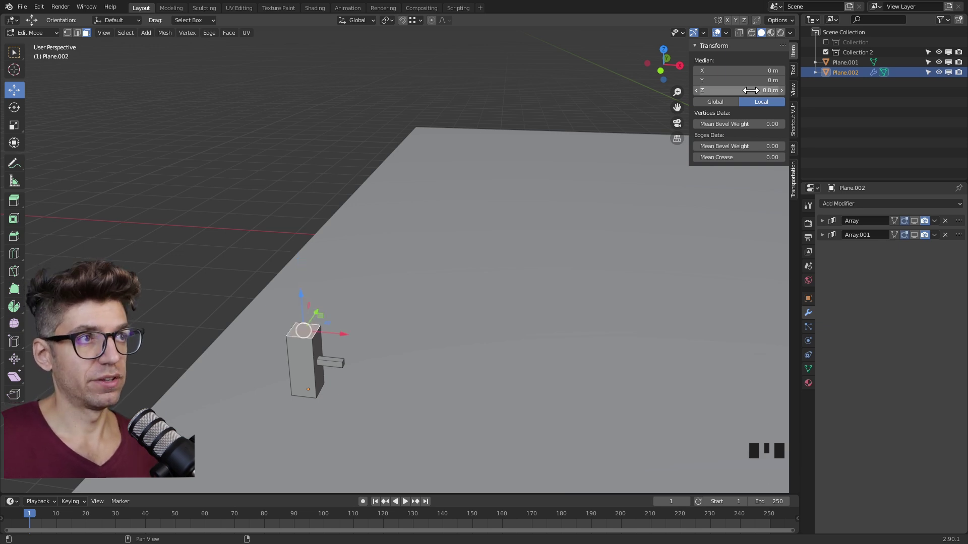
key(Tab)
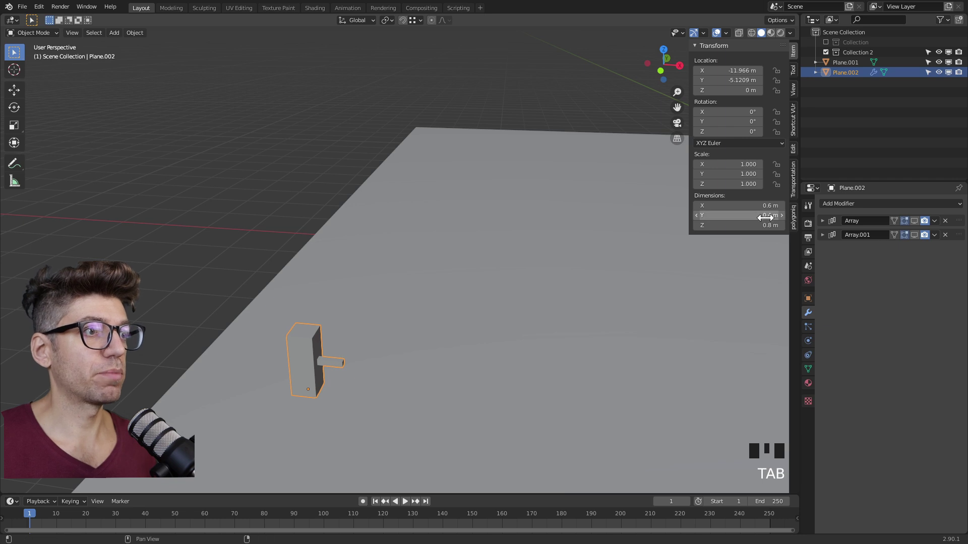
Re-enable the viewport display of both Array modifiers
click(914, 221)
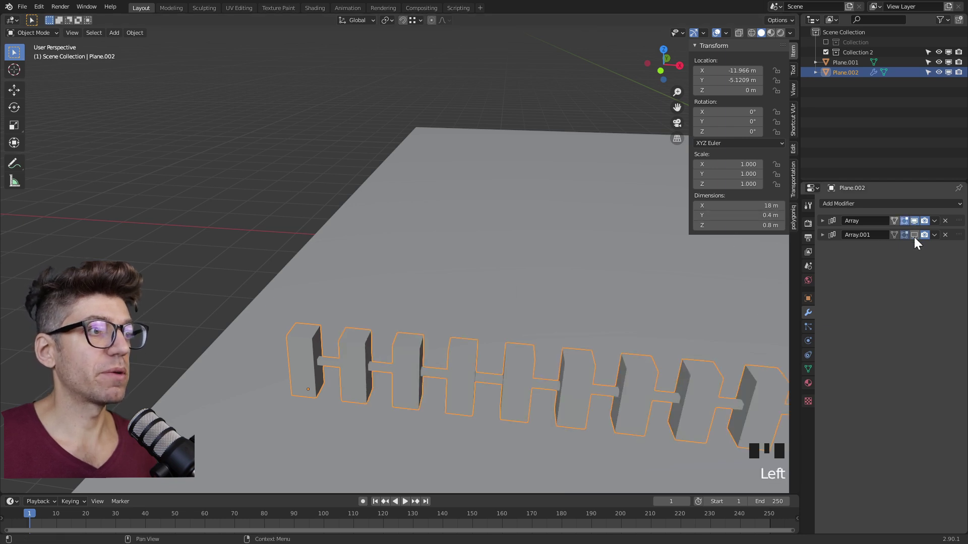
click(914, 235)
scroll(461, 283, down, 8)
middle_drag(460, 283, 499, 323)
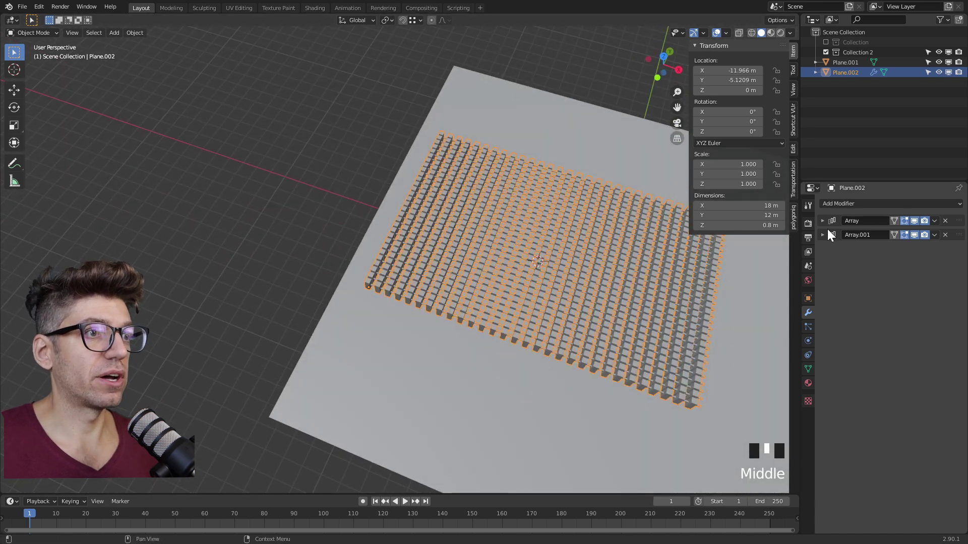
scroll(526, 264, up, 4)
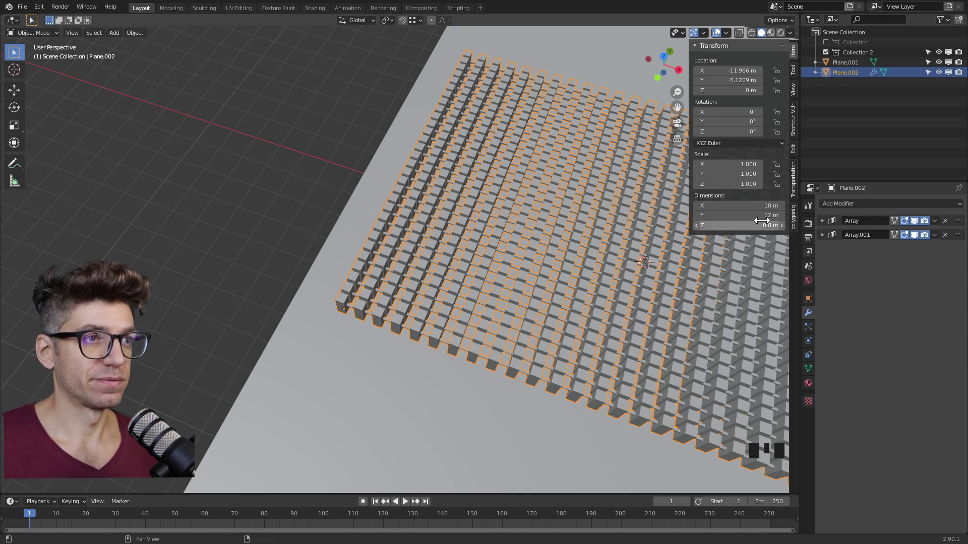
Examine the array grid's size and placement on the ground plane in top view
click(664, 56)
scroll(469, 266, down, 7)
shift+middle_drag(469, 266, 393, 256)
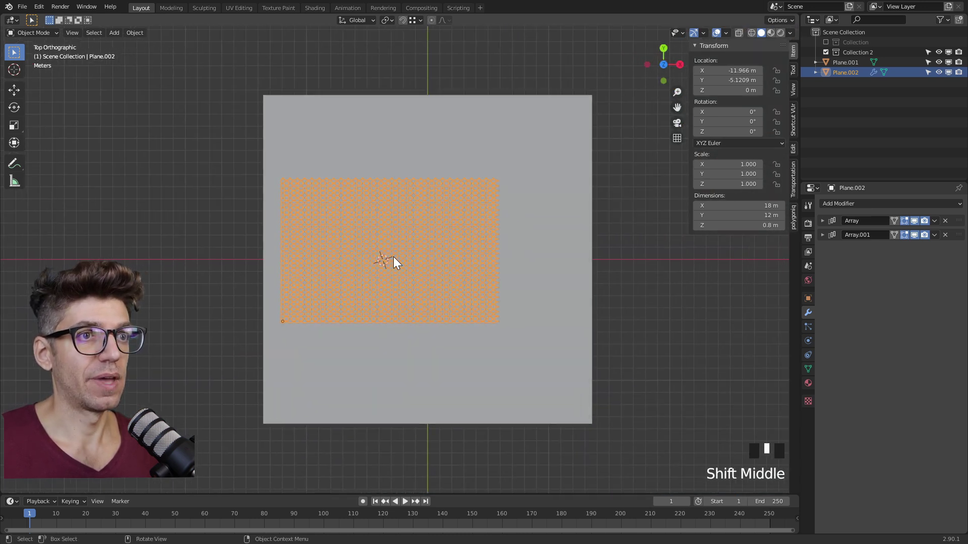
scroll(376, 247, up, 4)
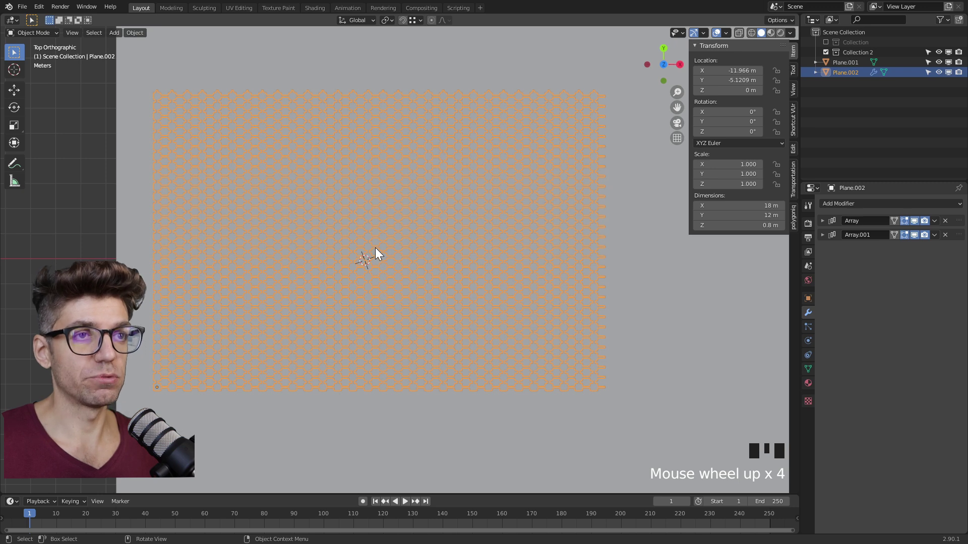
key(shift+a)
key(Escape)
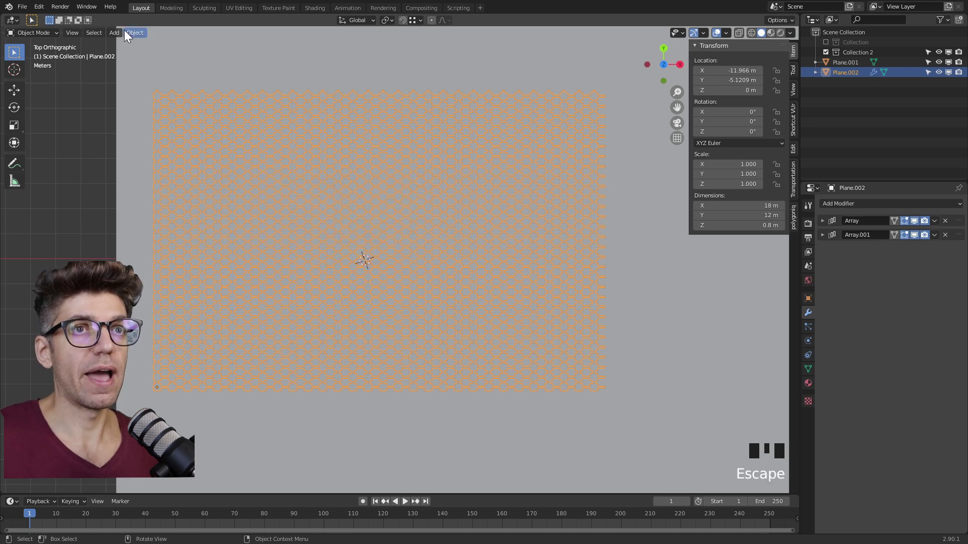
Add a lattice, scale it uniformly to about 12.5 m, and move it roughly over the array grid in top view
click(122, 32)
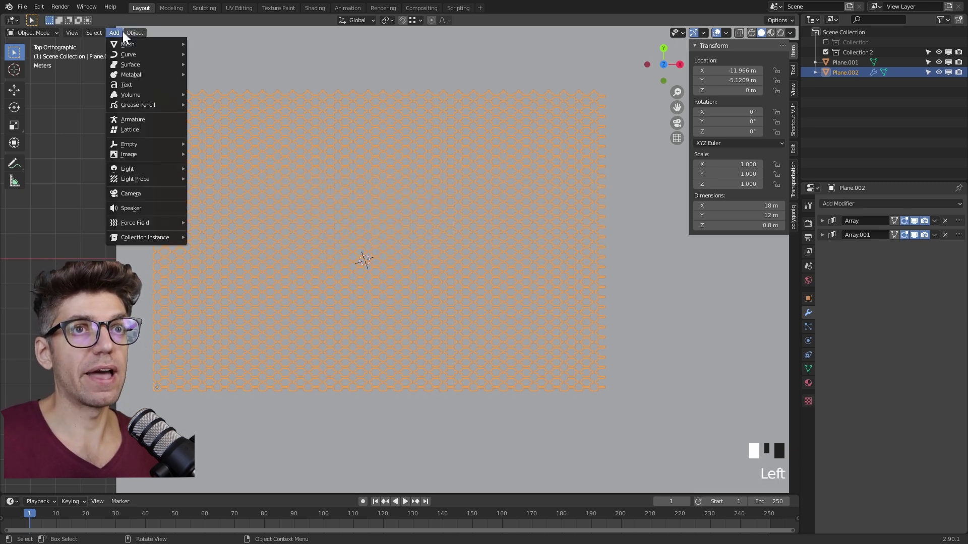
click(142, 129)
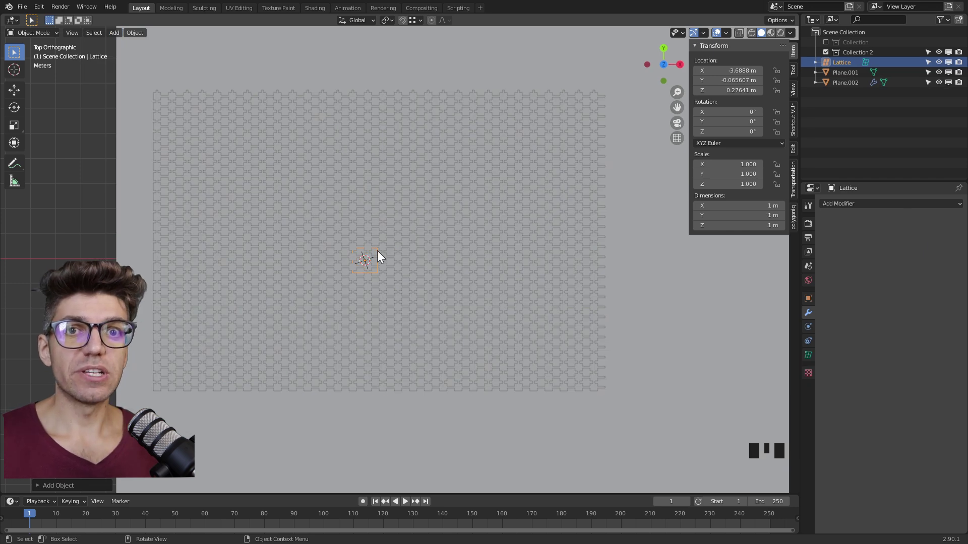
scroll(377, 250, down, 4)
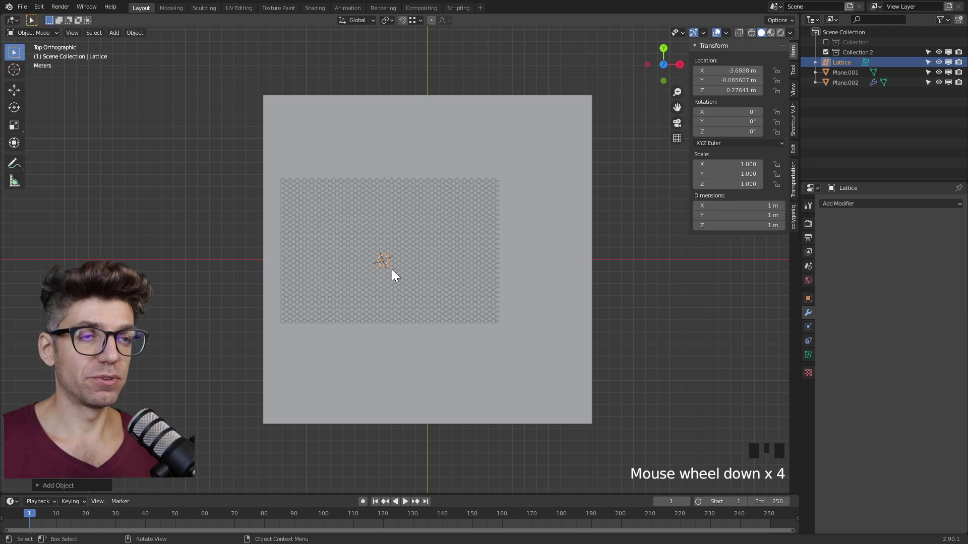
scroll(385, 258, up, 4)
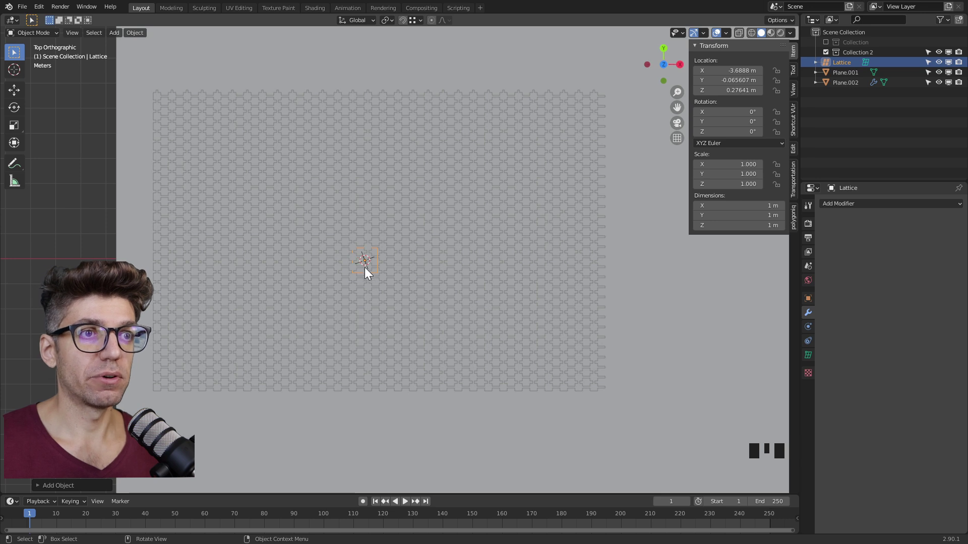
key(s)
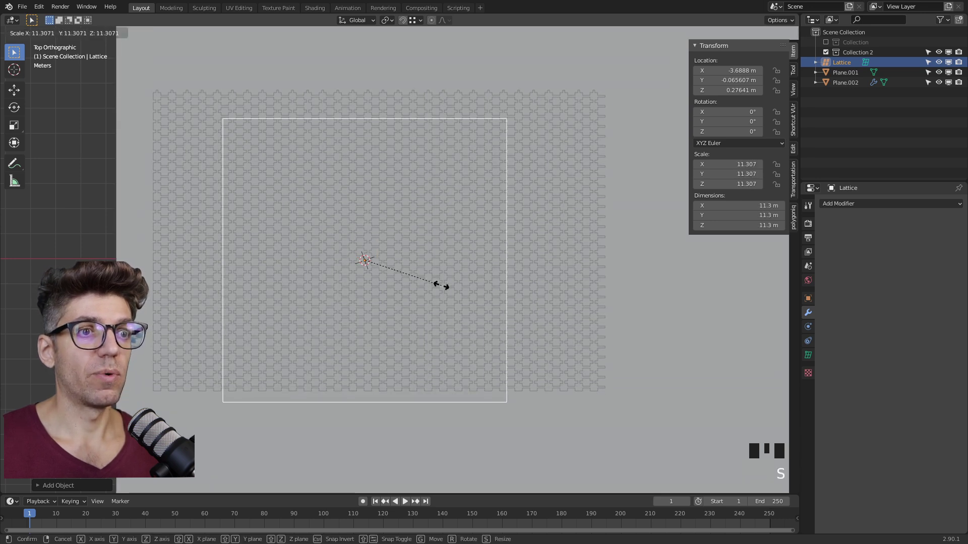
click(448, 287)
key(g)
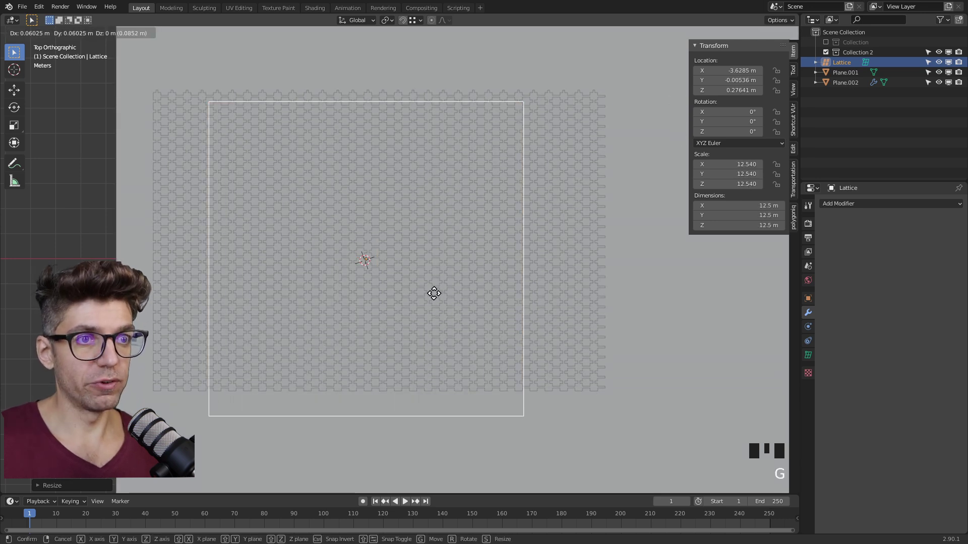
click(440, 278)
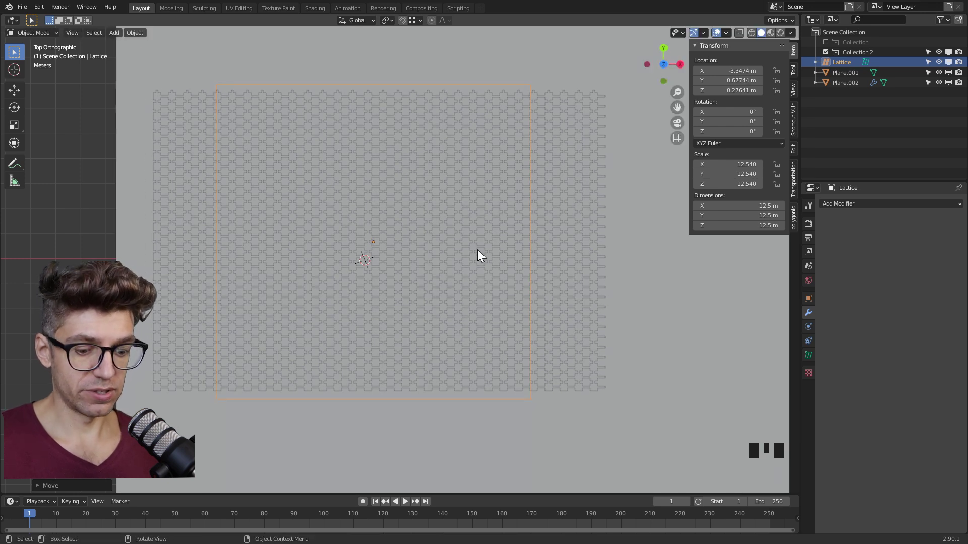
Scale the lattice along X to about 18.6 m and shift it to X about -3.21 m to surround the grid
key(s)
key(x)
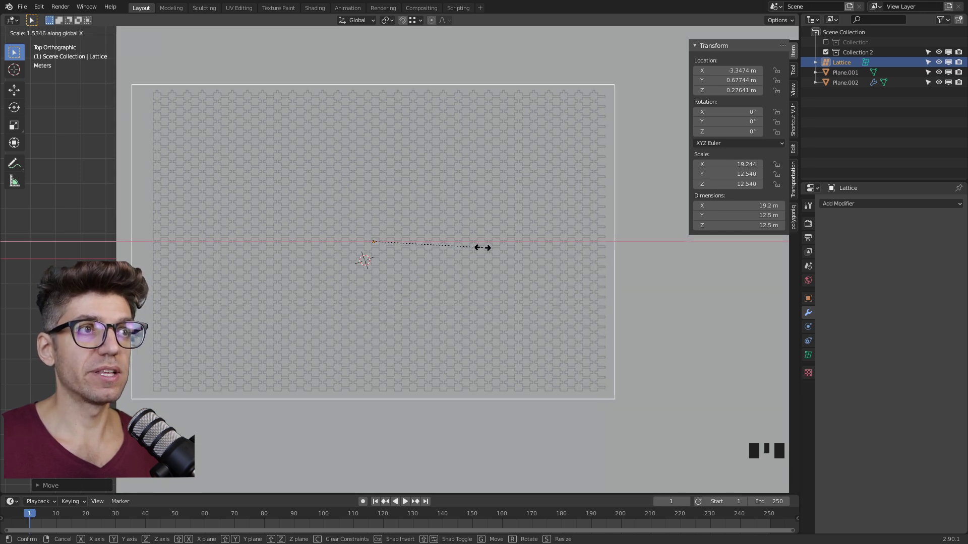
click(479, 246)
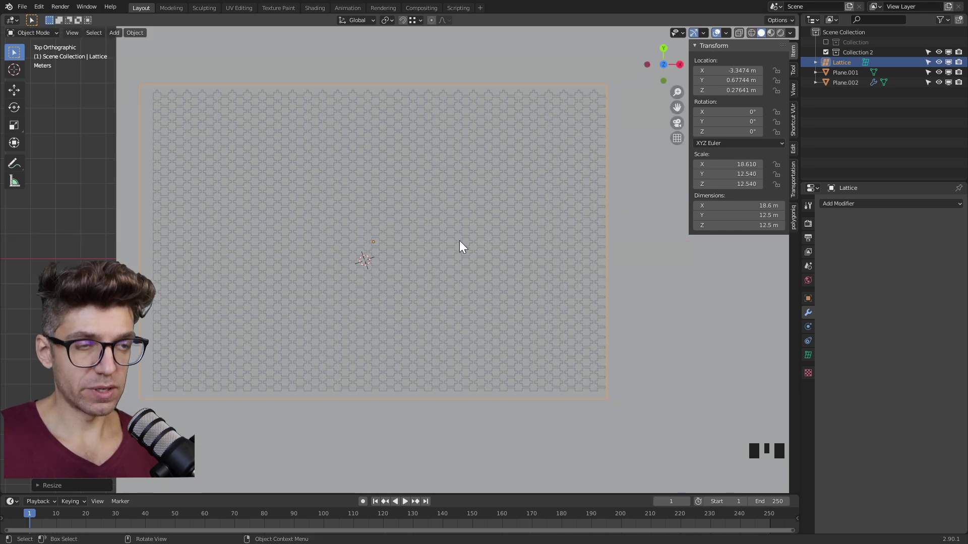
key(g)
click(464, 240)
Scale the lattice along Z to about 1.34 m high and move it in front view to about Z 0.36 m, enclosing the grid
middle_drag(372, 275, 283, 225)
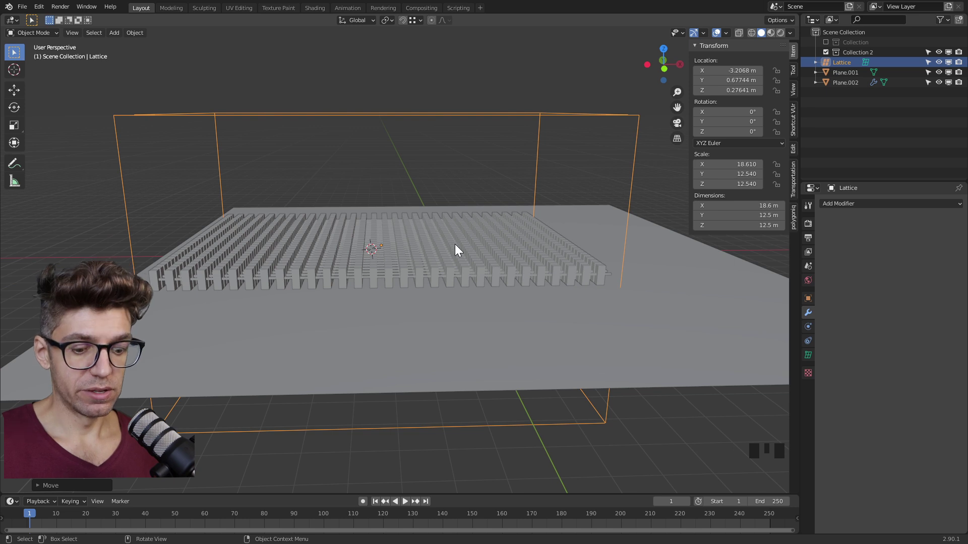
key(s)
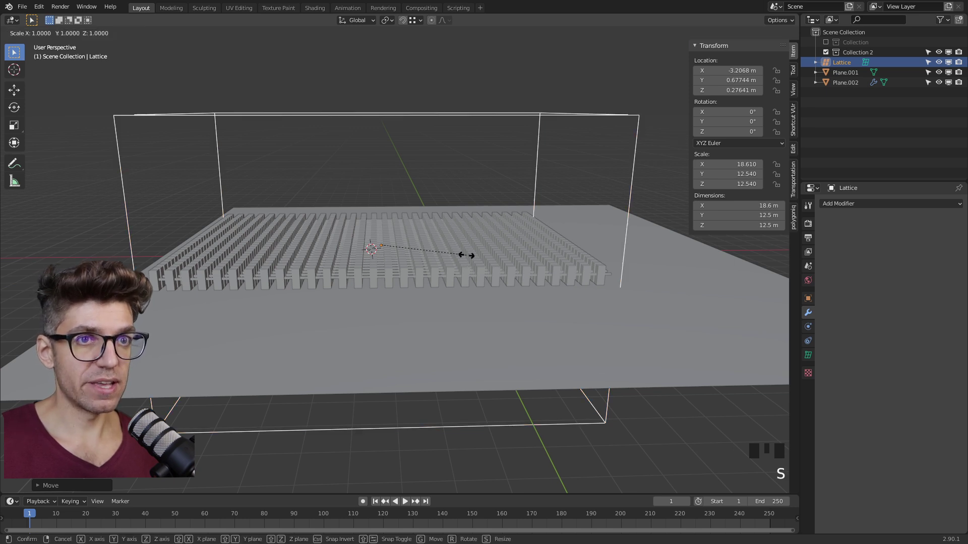
key(z)
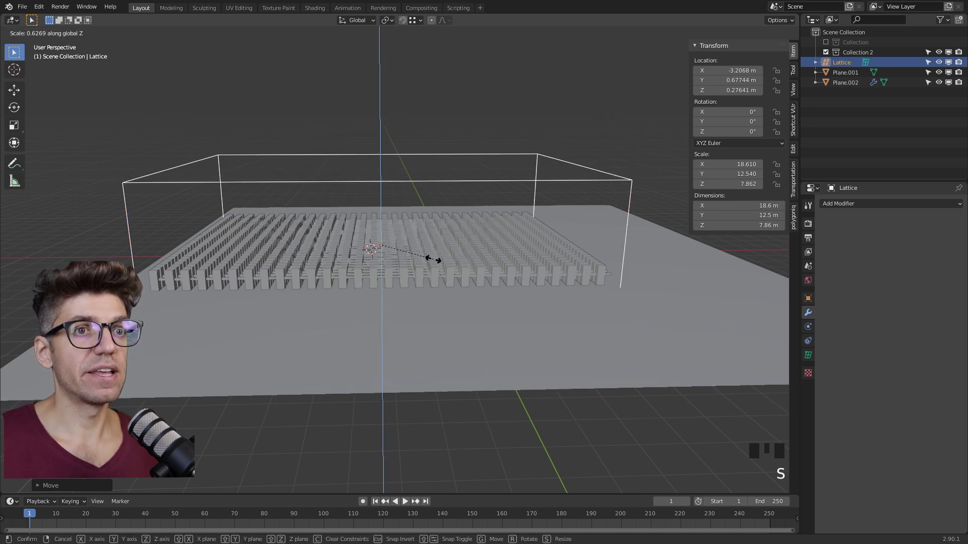
click(374, 257)
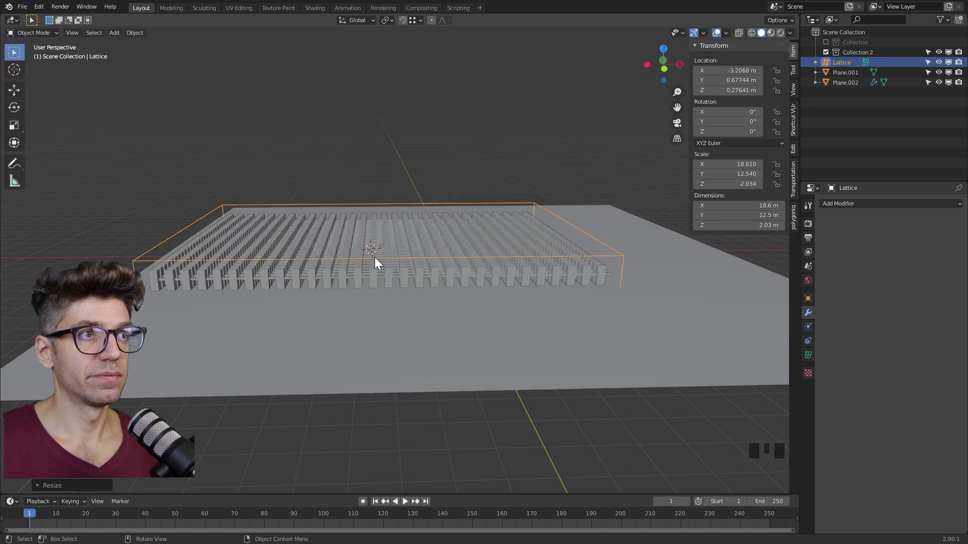
click(663, 60)
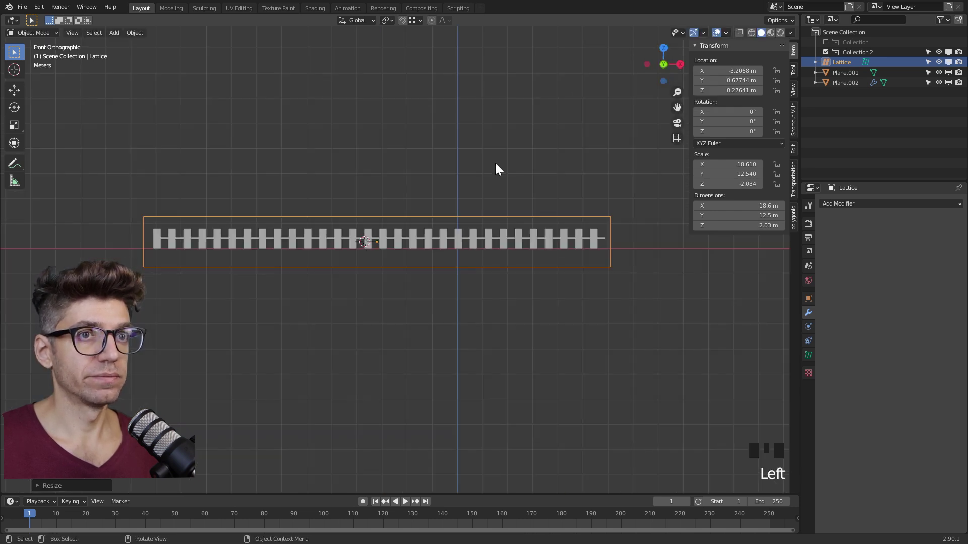
scroll(377, 222, up, 2)
key(s)
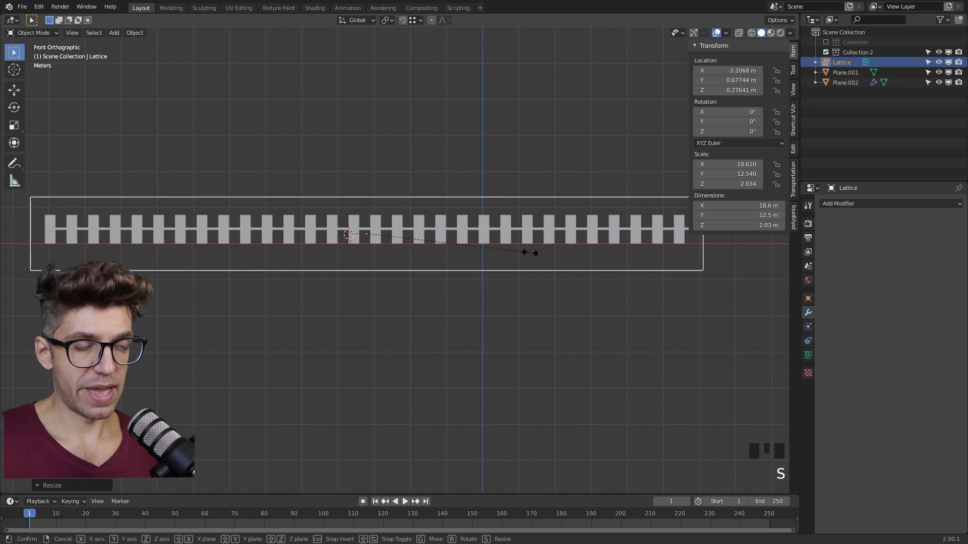
key(z)
click(472, 249)
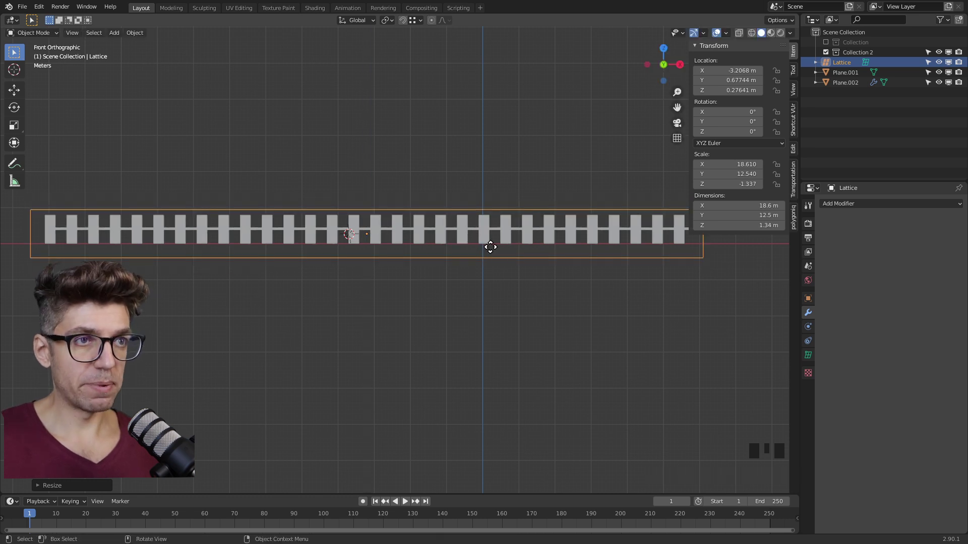
key(g)
click(493, 245)
Rename the array grid object as pavilion and the base plane as ground
scroll(342, 245, down, 8)
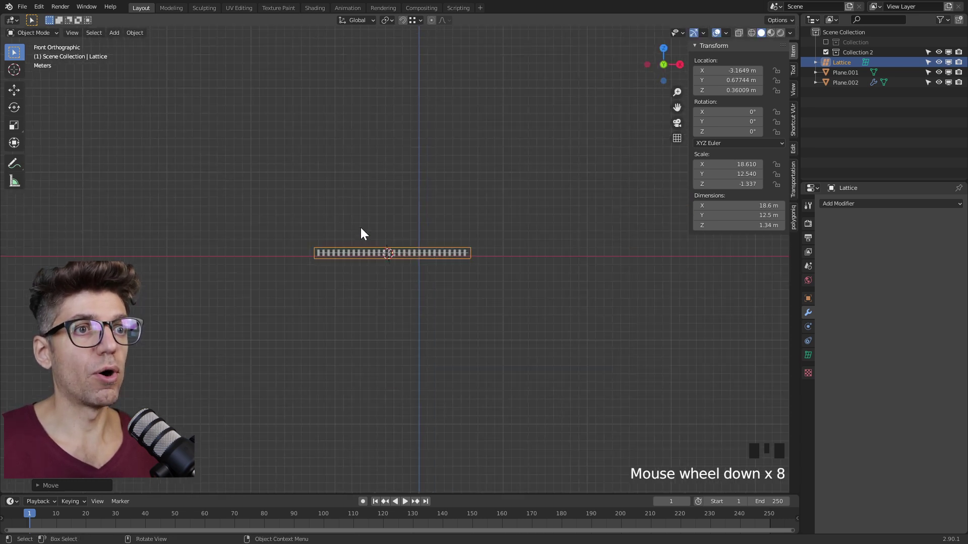
middle_drag(416, 226, 401, 330)
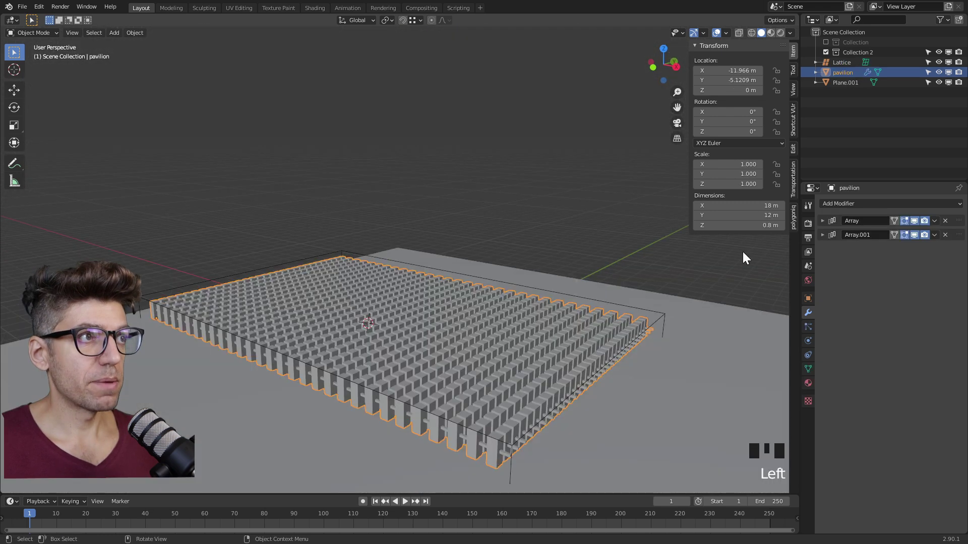
click(730, 325)
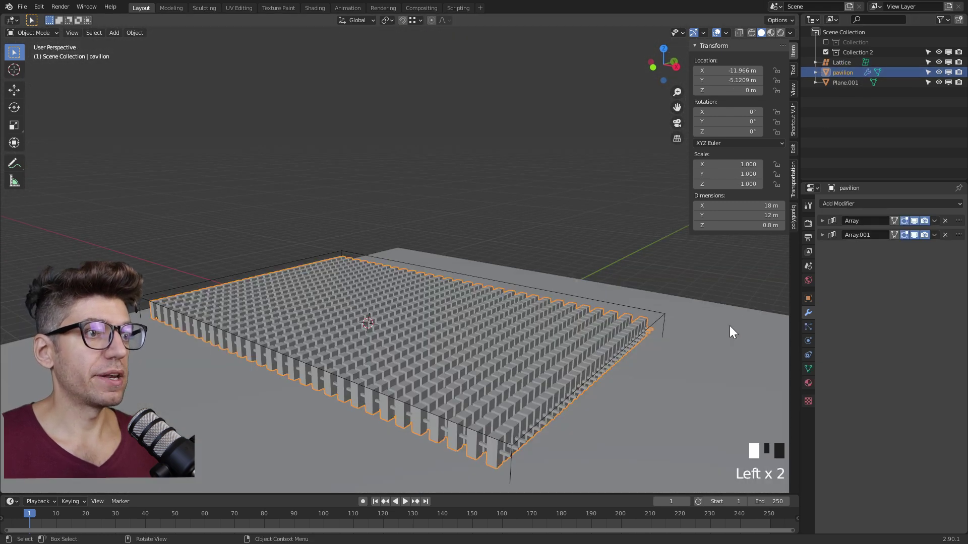
click(834, 83)
double_click(834, 83)
text(ground)
key(Return)
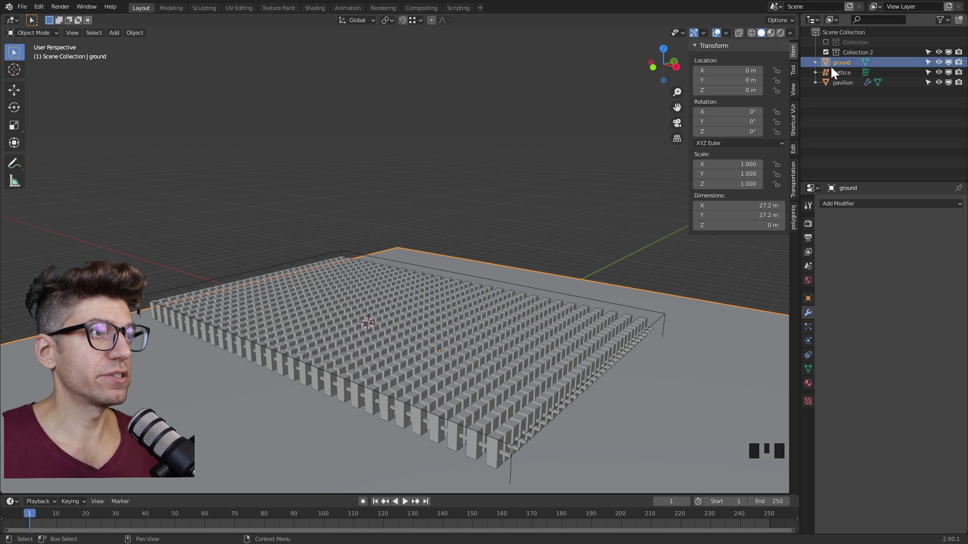
Move the ground, lattice and pavilion objects into Collection 2 and save the file
drag(867, 126, 850, 53)
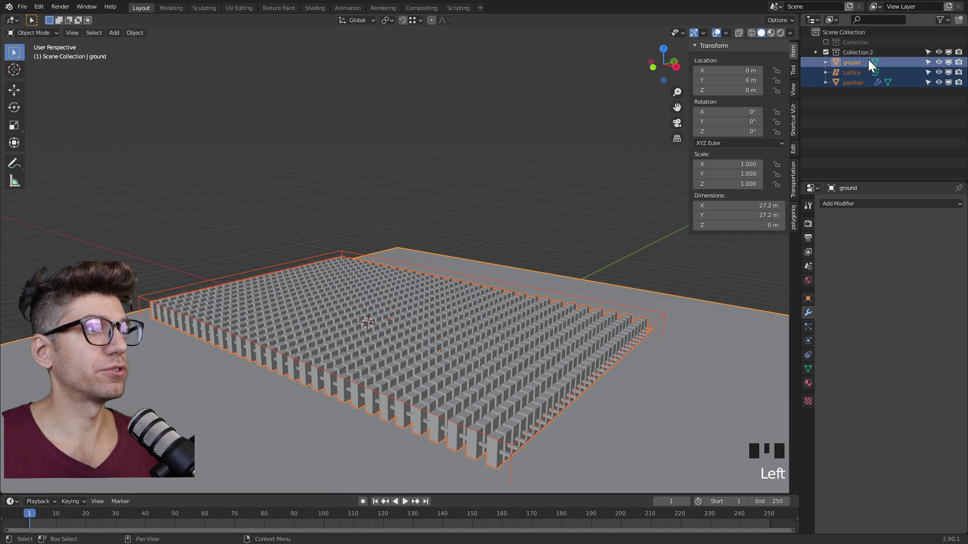
click(553, 222)
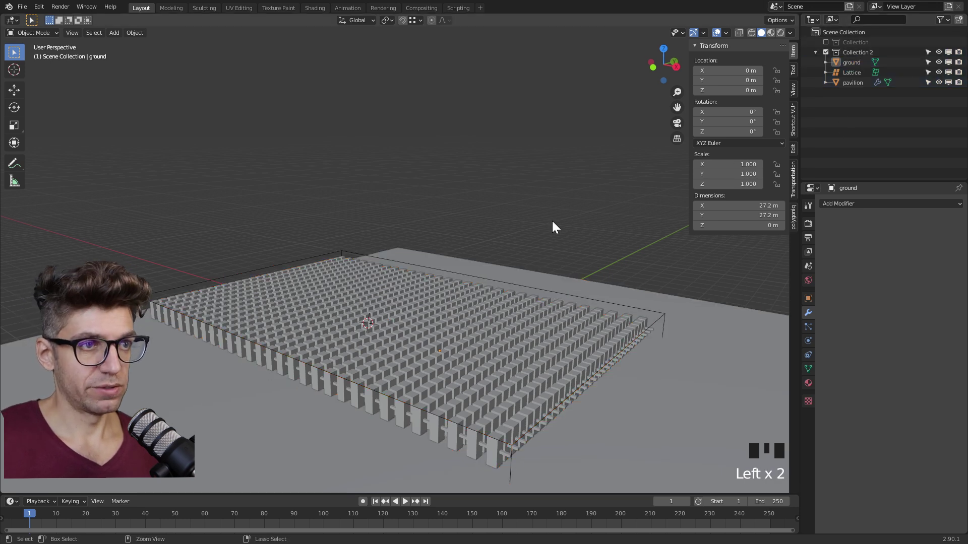
key(ctrl+s)
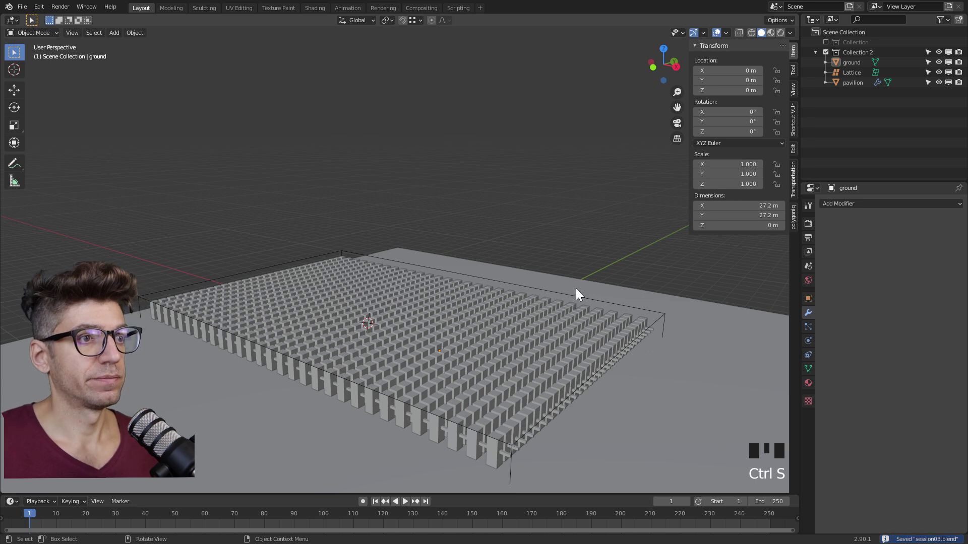
Add a Lattice modifier to the pavilion object and assign the lattice as its deforming object
click(553, 353)
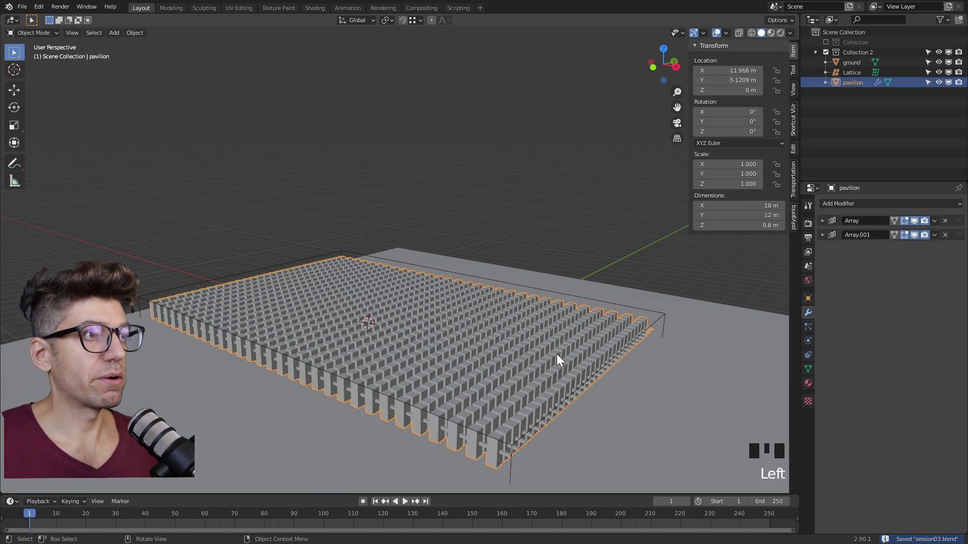
click(831, 208)
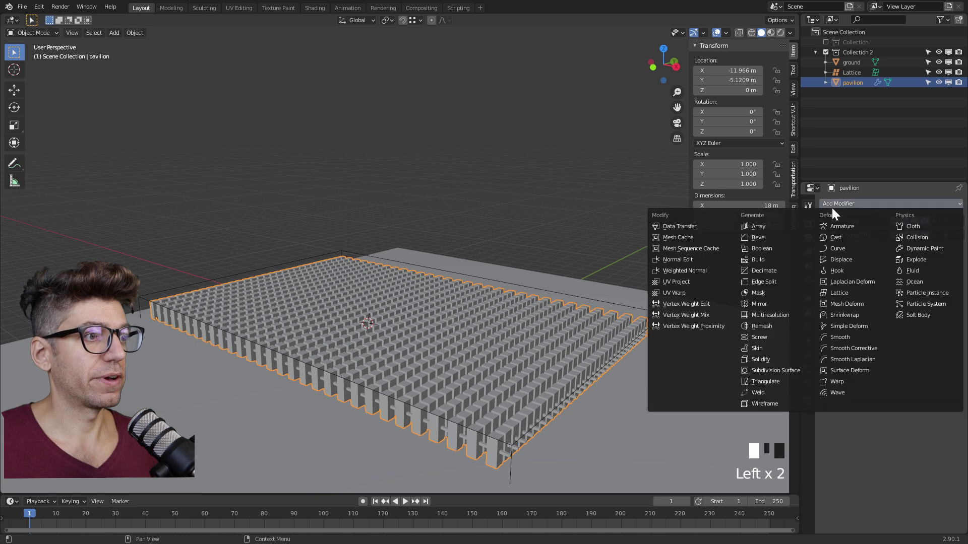
click(839, 270)
Try to raise one upper corner point of the lattice with the Move tool in Edit Mode
click(605, 319)
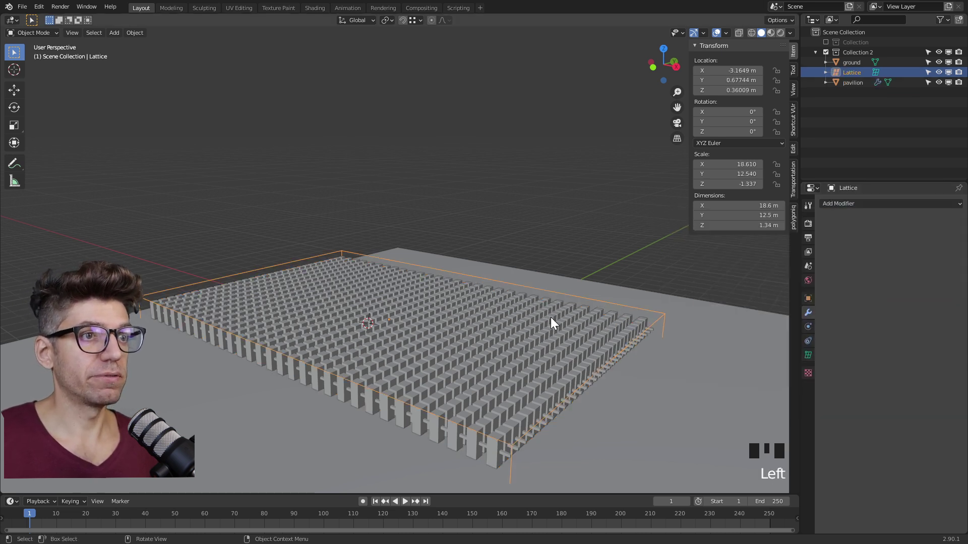
key(Tab)
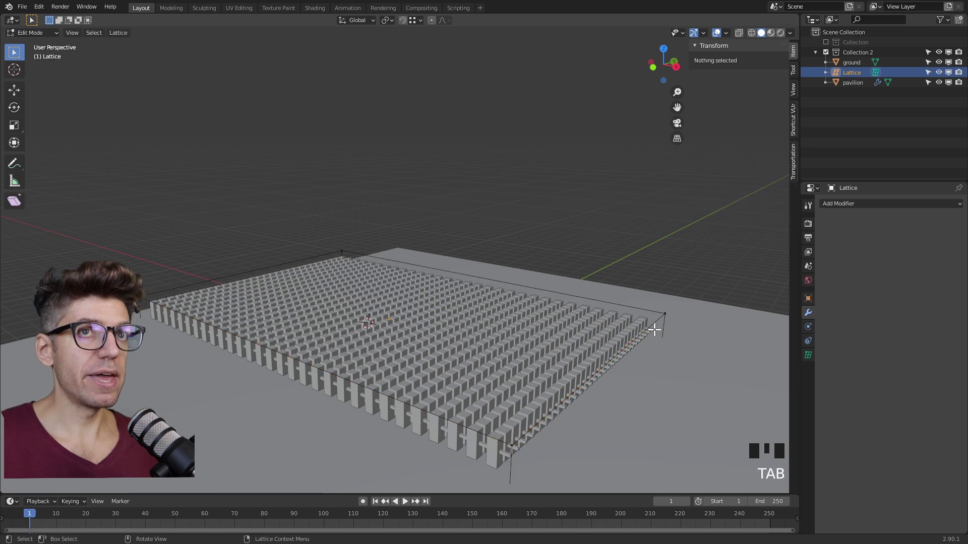
click(666, 314)
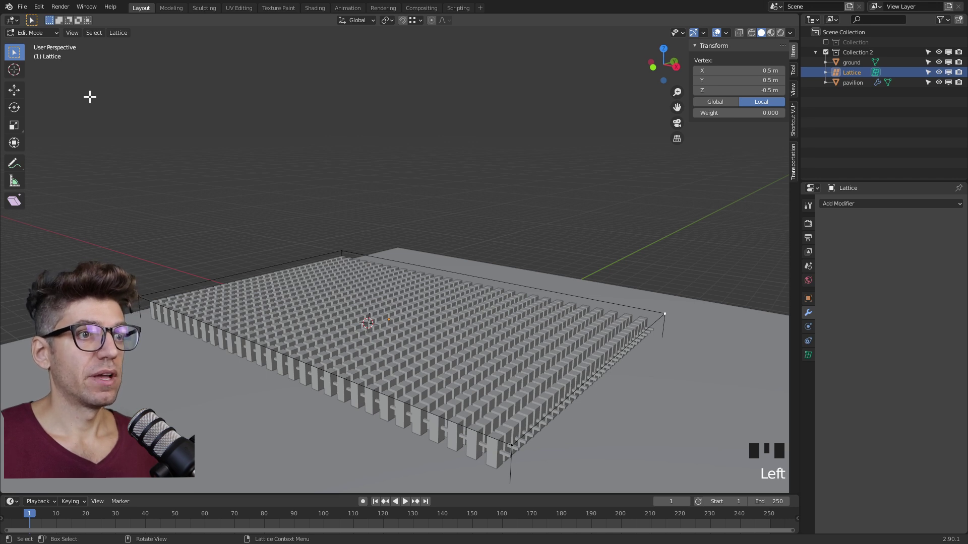
click(14, 90)
drag(666, 288, 637, 196)
key(Escape)
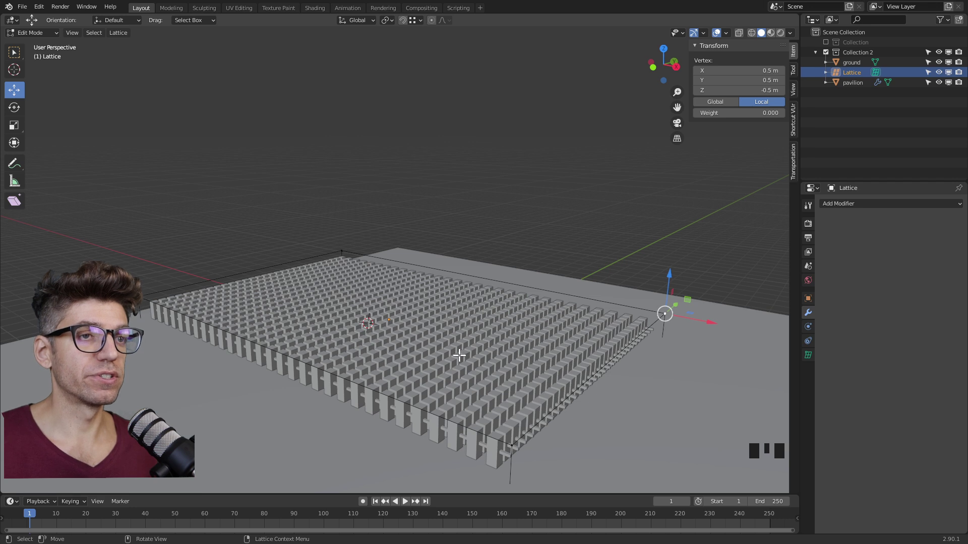
Make the ground object unselectable in the viewport and return the lattice to Object Mode
scroll(477, 387, down, 4)
mouse_move(452, 350)
middle_down()
mouse_move(437, 307)
mouse_move(469, 350)
mouse_move(535, 303)
mouse_move(529, 318)
mouse_move(442, 360)
middle_up()
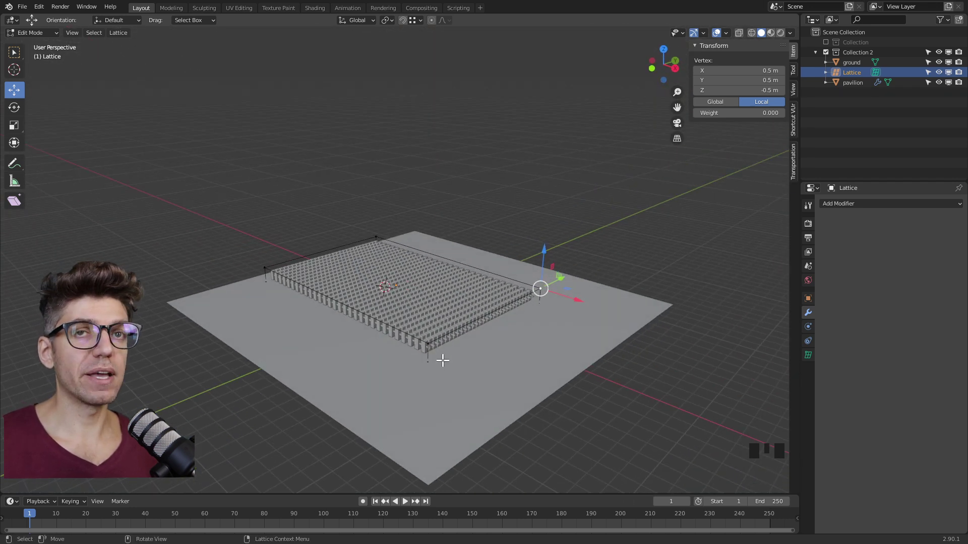
click(927, 61)
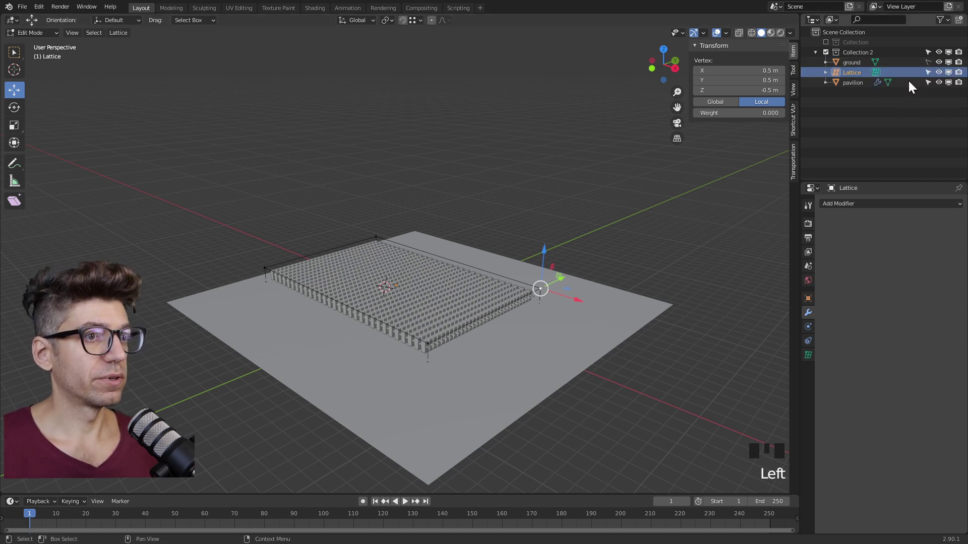
middle_drag(523, 289, 451, 337)
key(Tab)
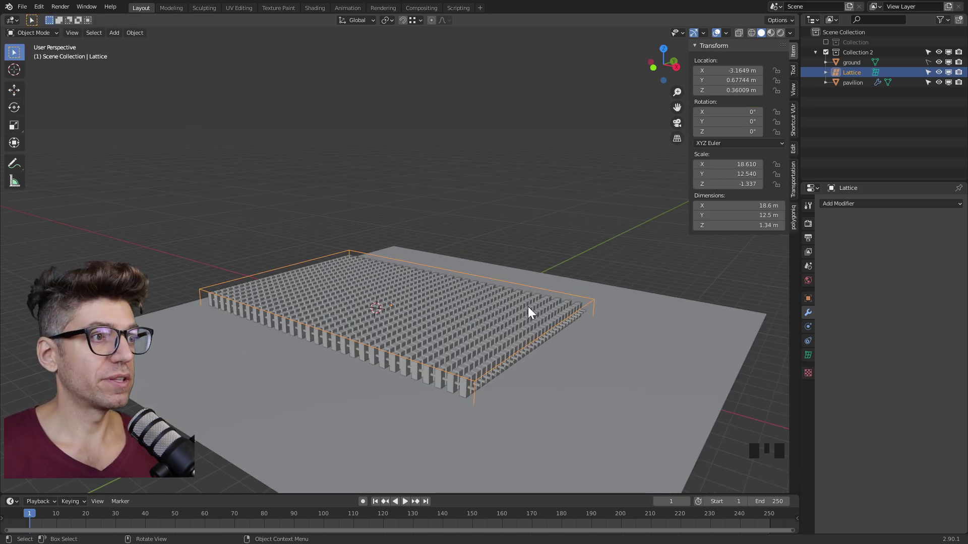
Set the lattice's Resolution U to 5 and enter Edit Mode on it
click(807, 357)
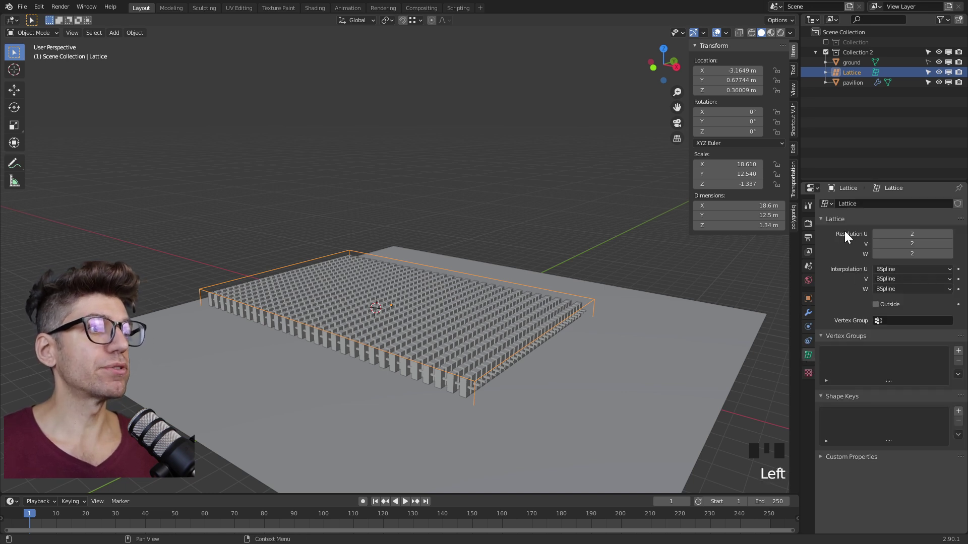
click(911, 234)
text(5)
key(Return)
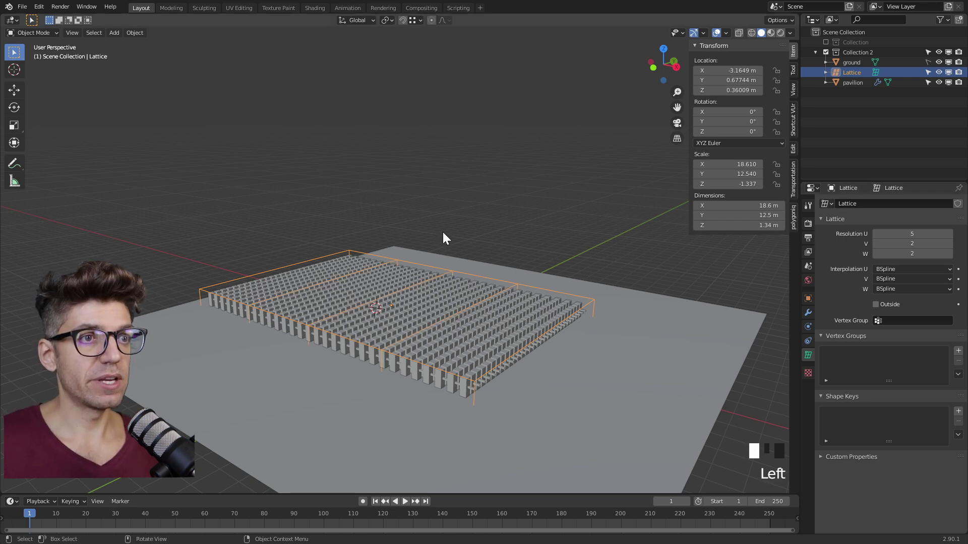
key(Tab)
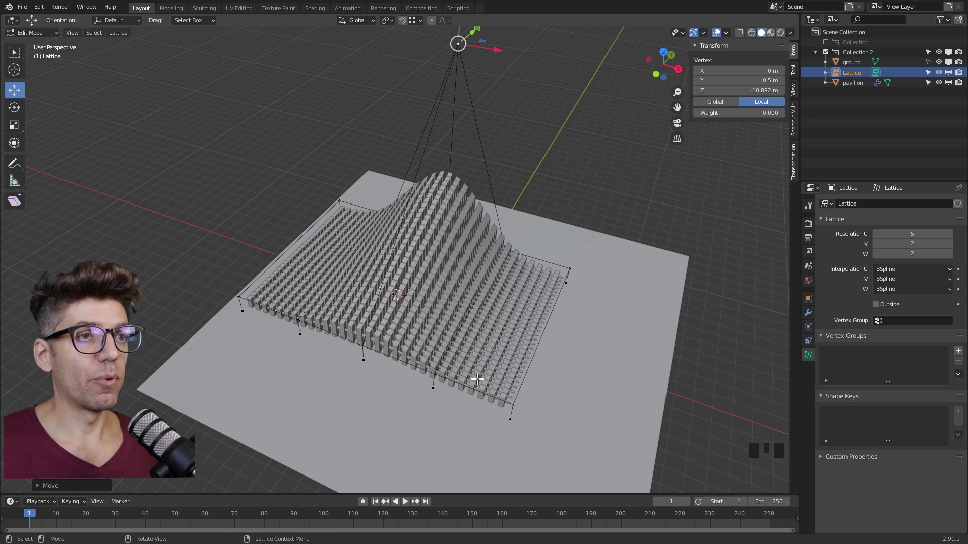
Set the lattice's Resolution V to 5 and enter Edit Mode on it
middle_drag(478, 379, 330, 310)
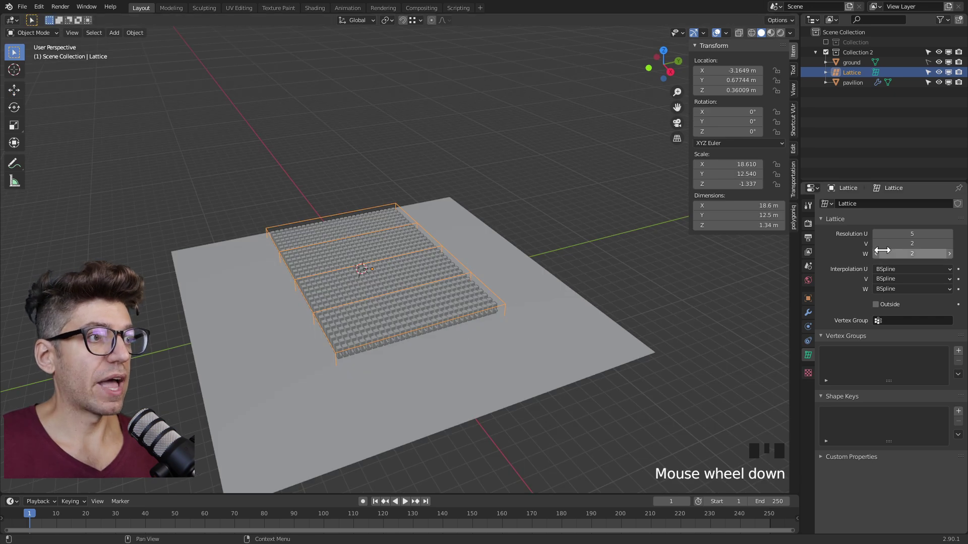
click(913, 244)
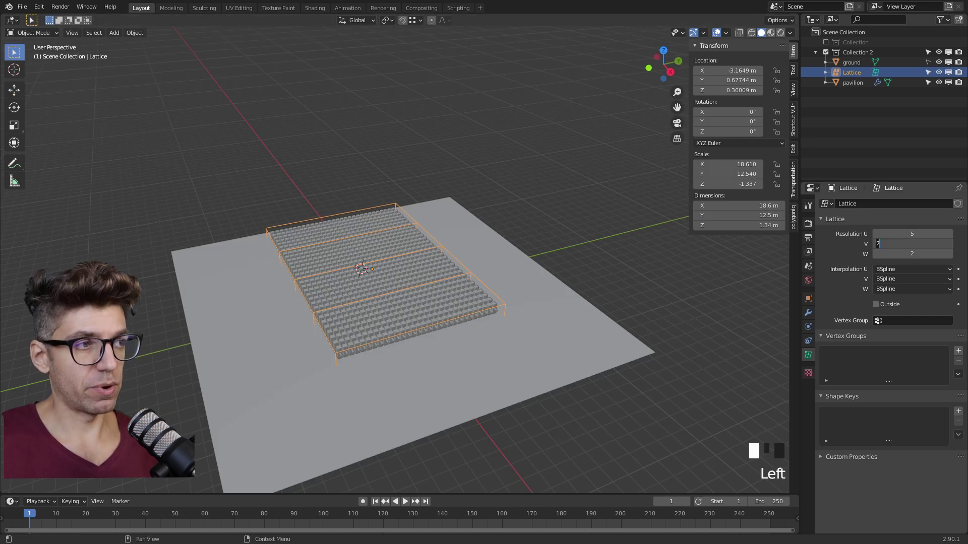
key(Return)
mouse_move(455, 304)
middle_down()
mouse_move(416, 303)
mouse_move(442, 308)
middle_up()
scroll(442, 307, down, 2)
scroll(348, 227, up, 2)
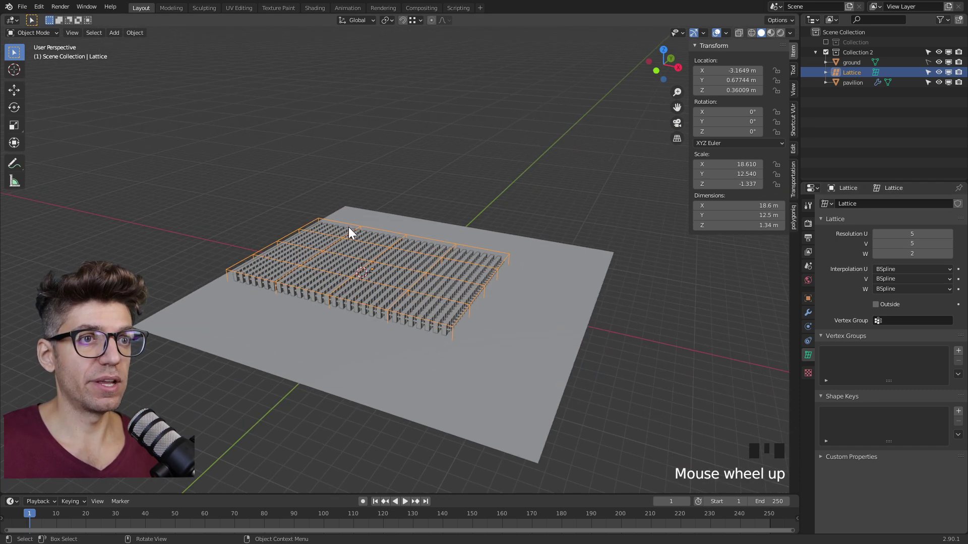
key(Tab)
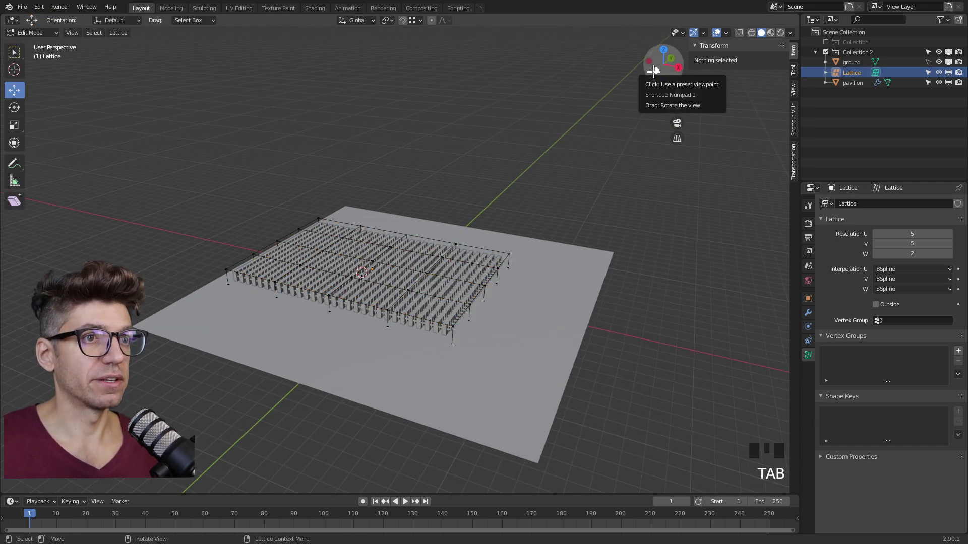
Turn on X-Ray, select the upper and lower centre points of the lattice and raise them to a local Z of about -7.07 m
click(378, 260)
scroll(370, 261, up, 2)
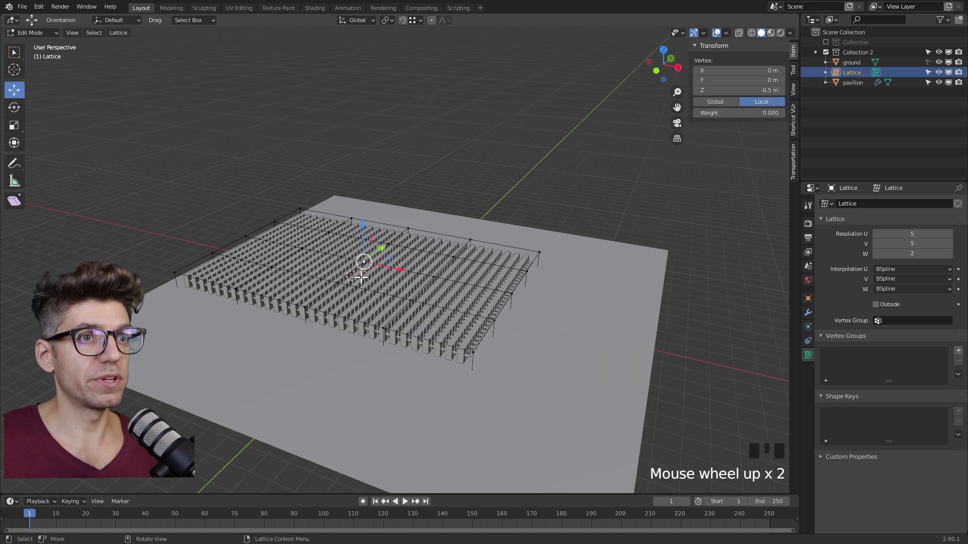
click(739, 32)
middle_drag(383, 252, 411, 233)
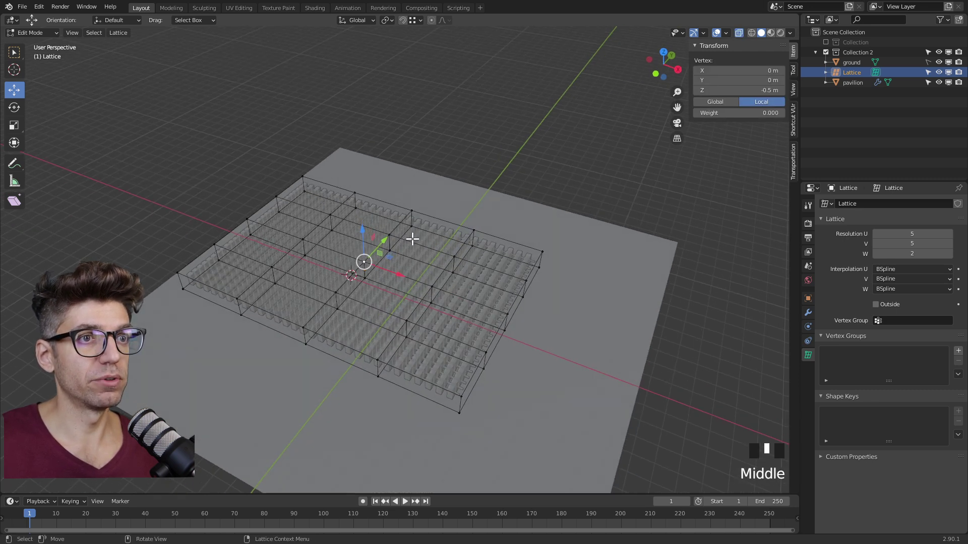
shift+click(360, 288)
middle_drag(359, 289, 363, 236)
drag(363, 232, 371, 90)
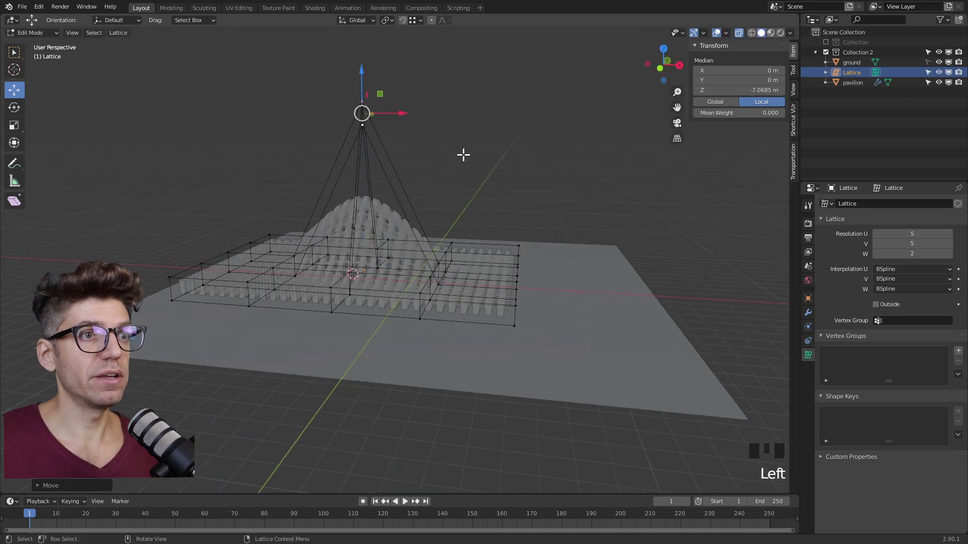
Raise the lattice's centre points further in the front view, to a local Z of about -7.87 m
middle_drag(430, 242, 416, 229)
scroll(412, 222, down, 2)
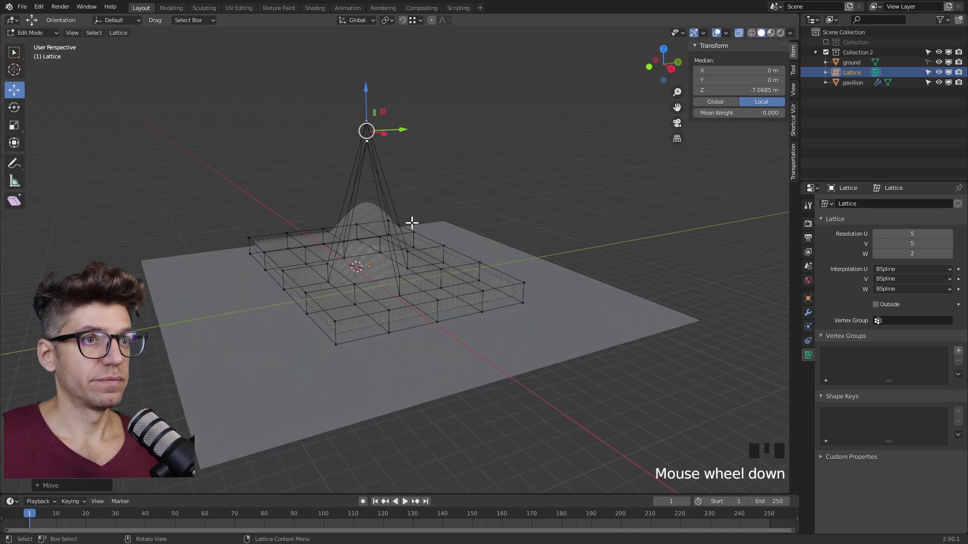
click(649, 67)
scroll(504, 247, up, 2)
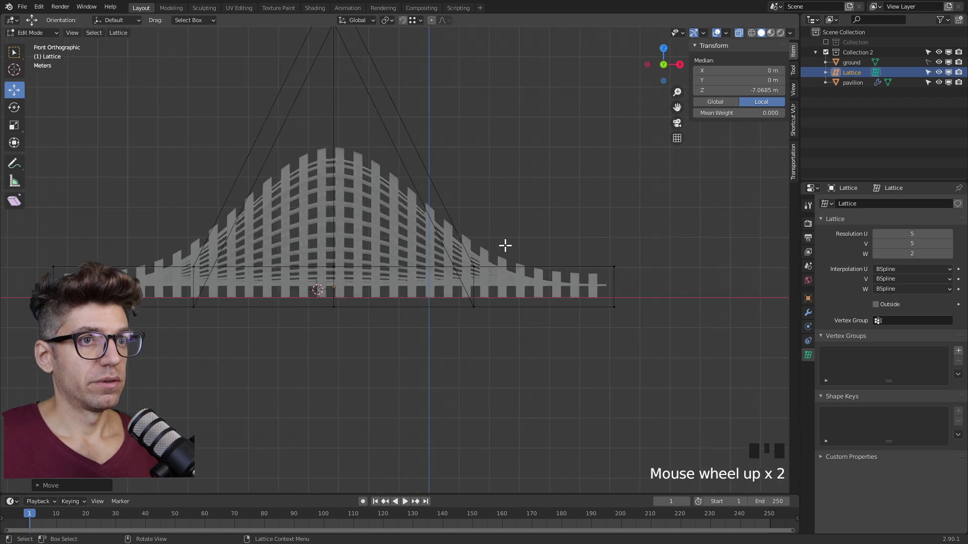
shift+middle_drag(423, 209, 351, 241)
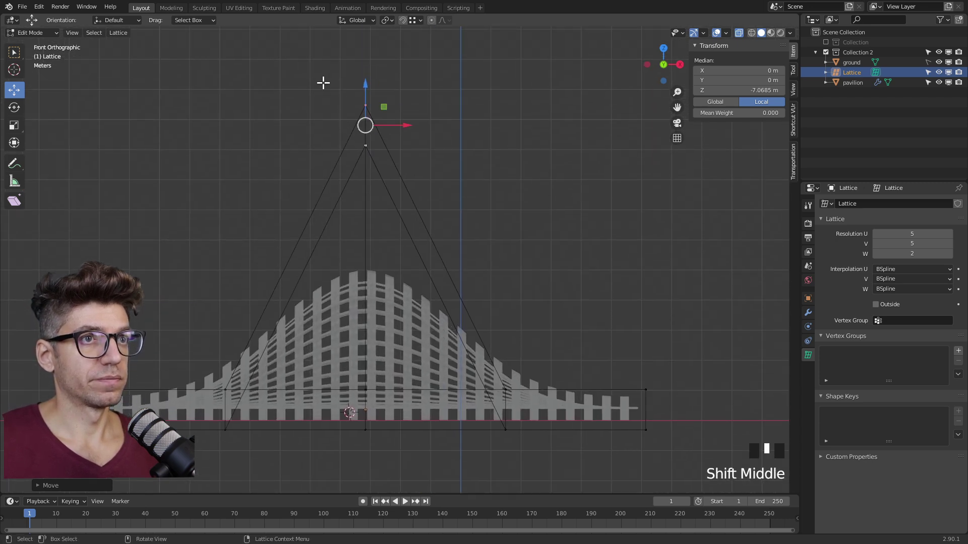
click(366, 146)
drag(371, 87, 369, 48)
scroll(378, 234, down, 2)
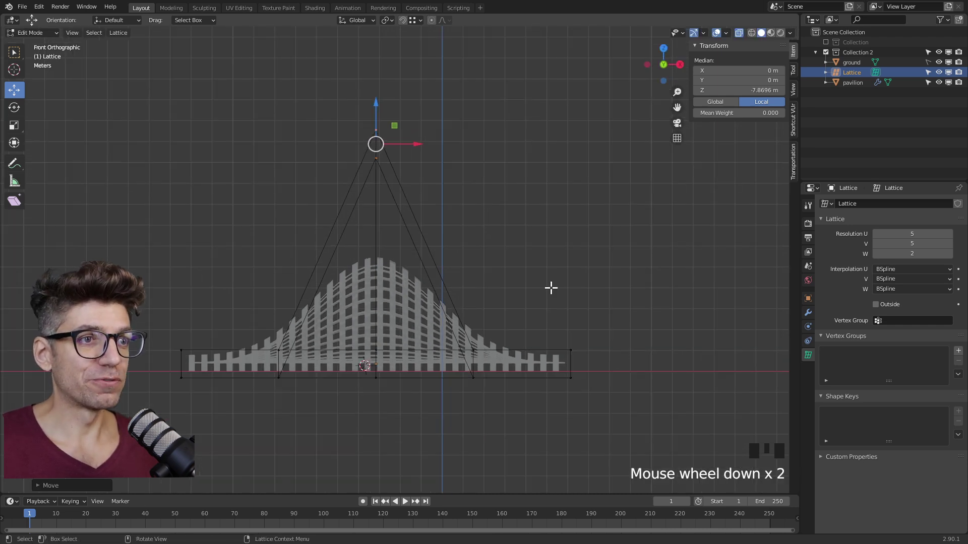
Raise the lattice points at local X 0.25 m to about -6.45 m Z and move the outer end points outward to about 0.67 m X
drag(444, 399, 497, 144)
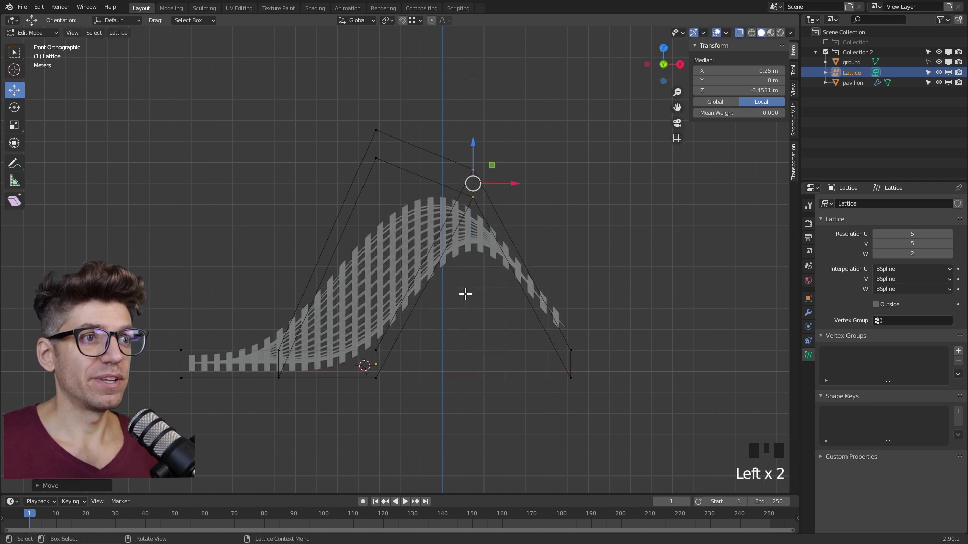
drag(496, 400, 631, 287)
drag(588, 348, 651, 350)
Raise the middle pair of points on the lattice's outer end to a local Z of about -7 m
middle_drag(477, 332, 443, 345)
scroll(442, 345, down, 1)
click(494, 390)
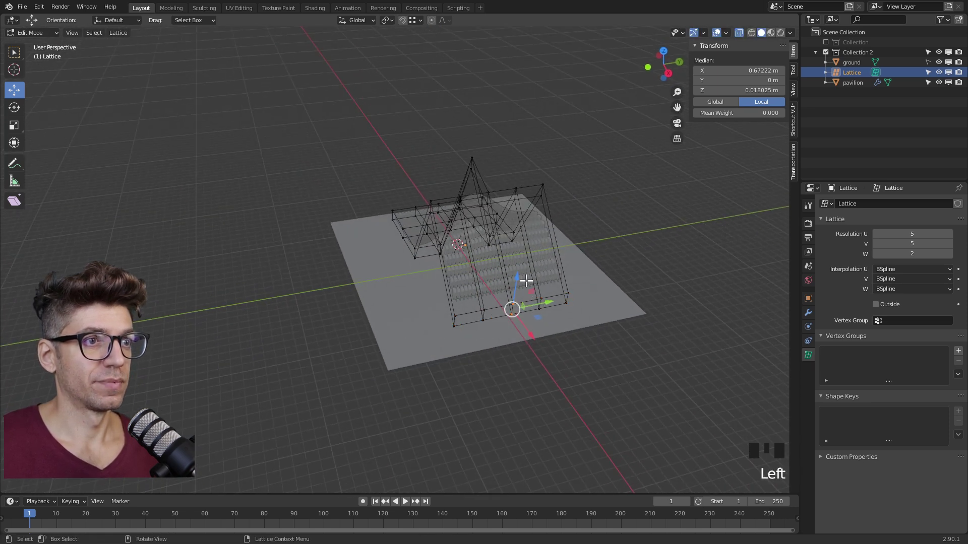
drag(513, 279, 545, 209)
middle_drag(545, 209, 505, 243)
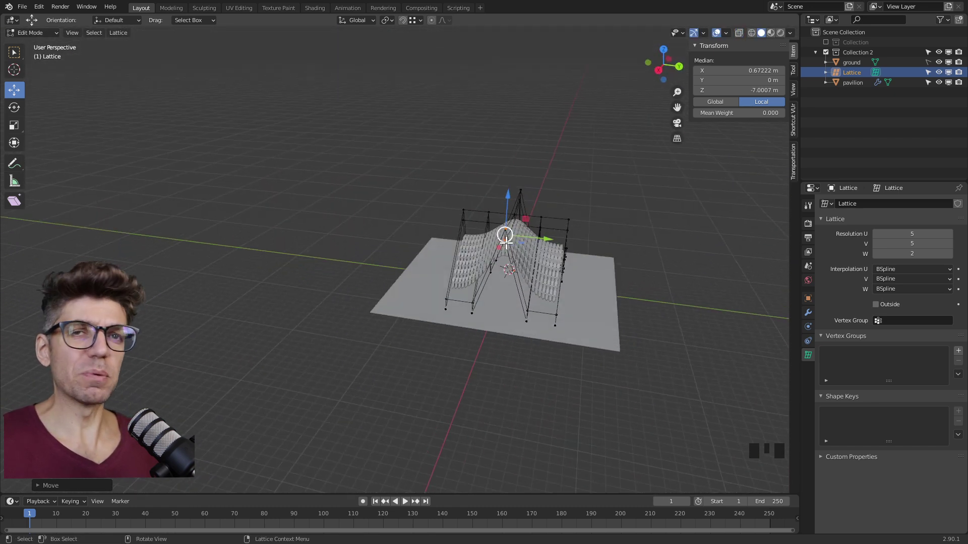
scroll(471, 307, up, 3)
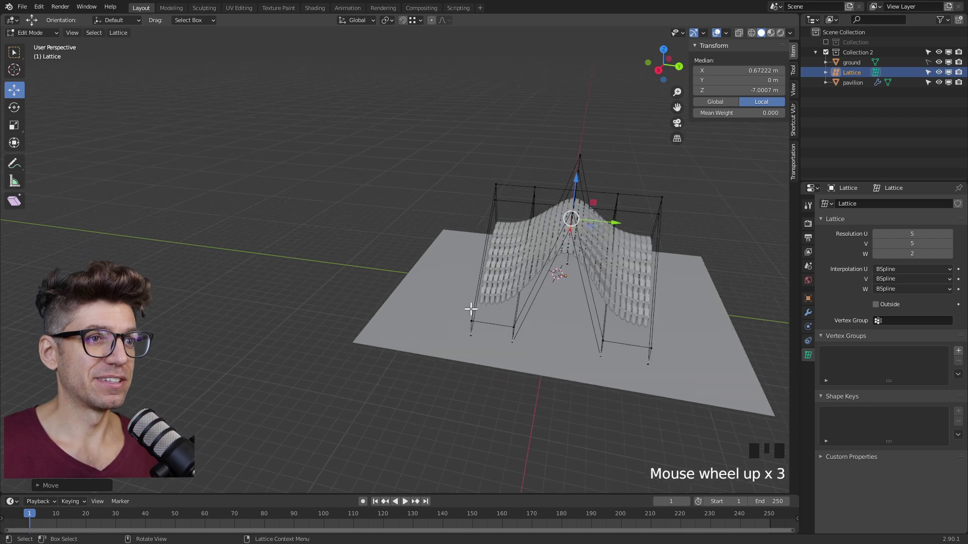
Raise a corner point pair on the lattice's outer end and return the lattice to Object Mode
double_click(473, 322)
middle_drag(572, 350, 492, 317)
click(485, 335)
drag(485, 305, 508, 141)
scroll(514, 225, down, 1)
click(486, 274)
middle_drag(485, 274, 432, 205)
key(Tab)
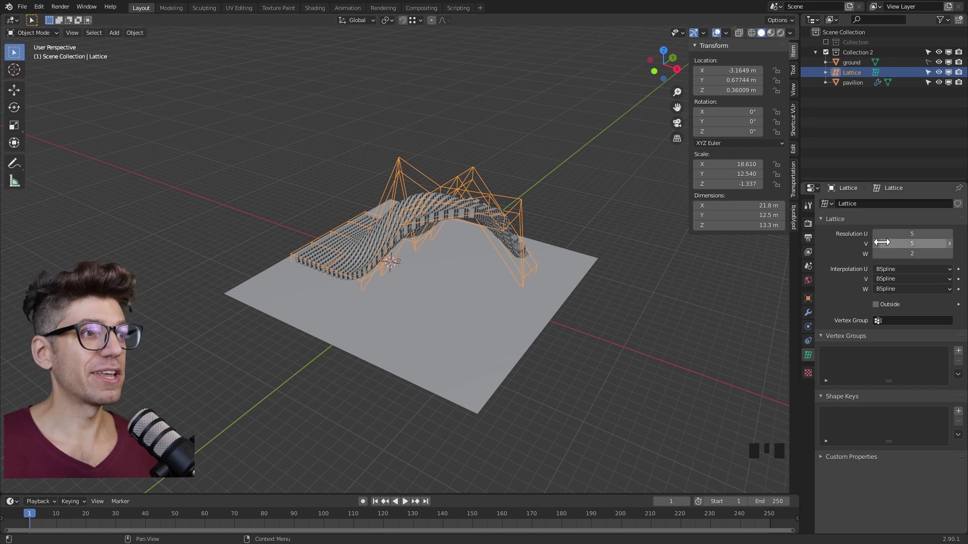
Set the lattice's Resolution U and V to 3
click(912, 234)
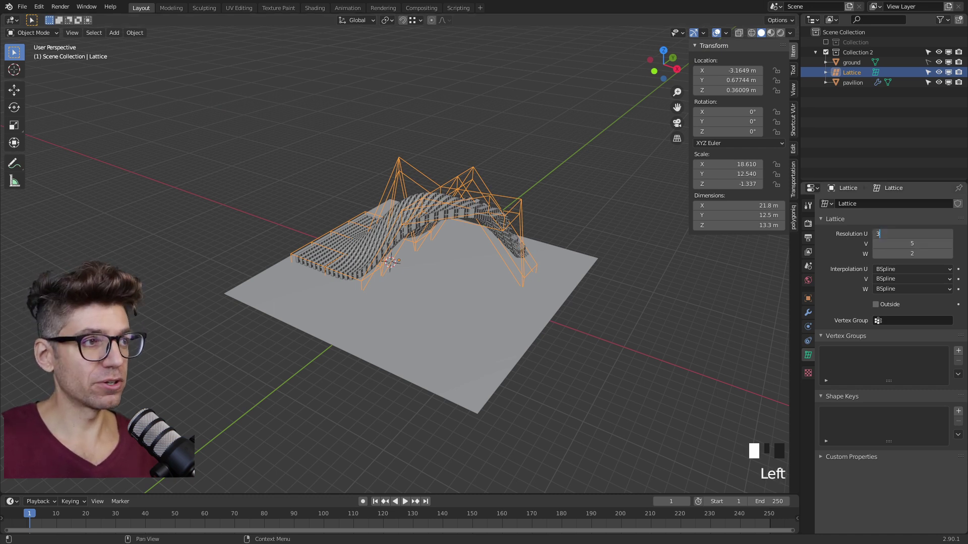
key(Tab)
text(3)
key(Return)
middle_drag(641, 233, 495, 243)
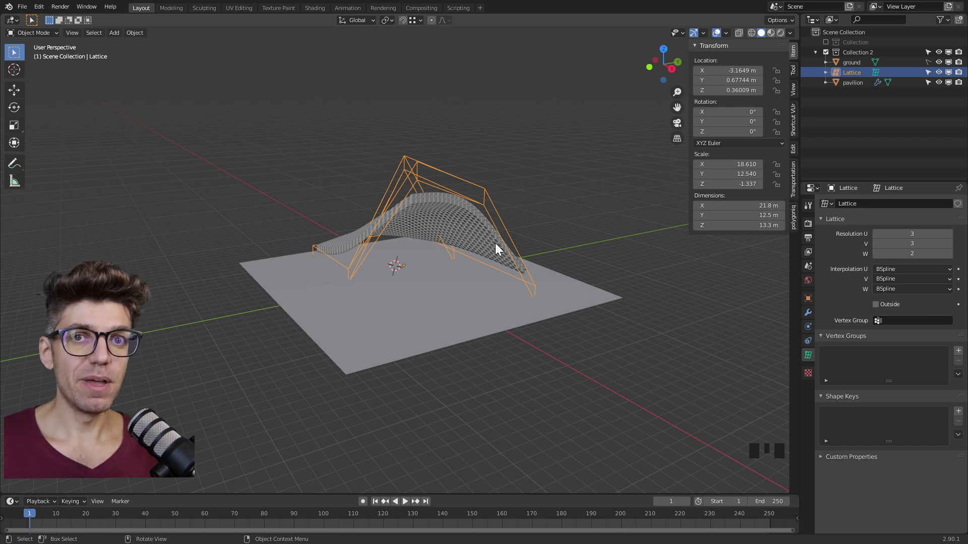
middle_drag(495, 243, 579, 237)
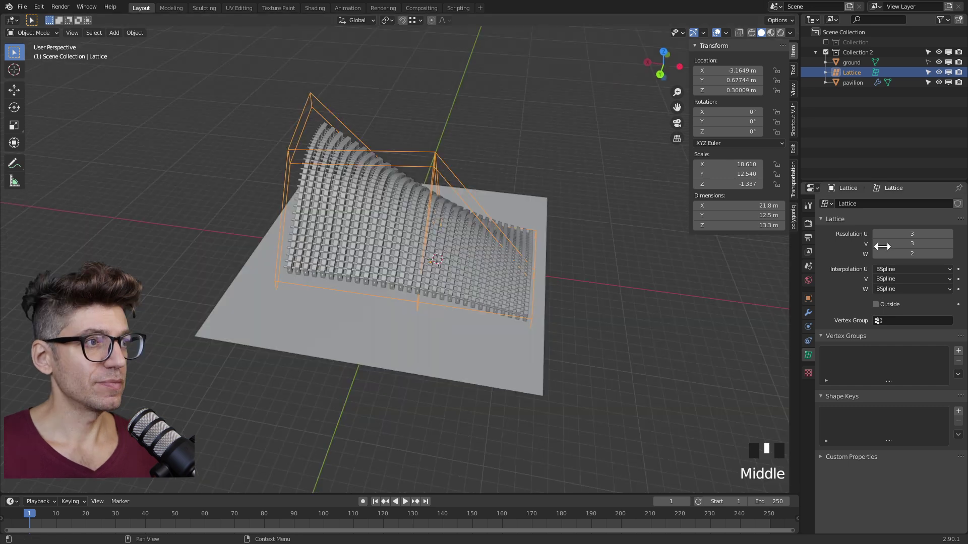
Increase the lattice's Resolution U and V to 4 and enter Edit Mode on it
click(938, 235)
click(942, 243)
middle_drag(535, 247, 357, 347)
key(Tab)
Select a group of lattice points near the edge of the pavilion and raise them to a median local Z of about -7.66 m
drag(320, 361, 410, 304)
drag(362, 265, 356, 166)
middle_drag(356, 166, 333, 208)
scroll(430, 309, down, 2)
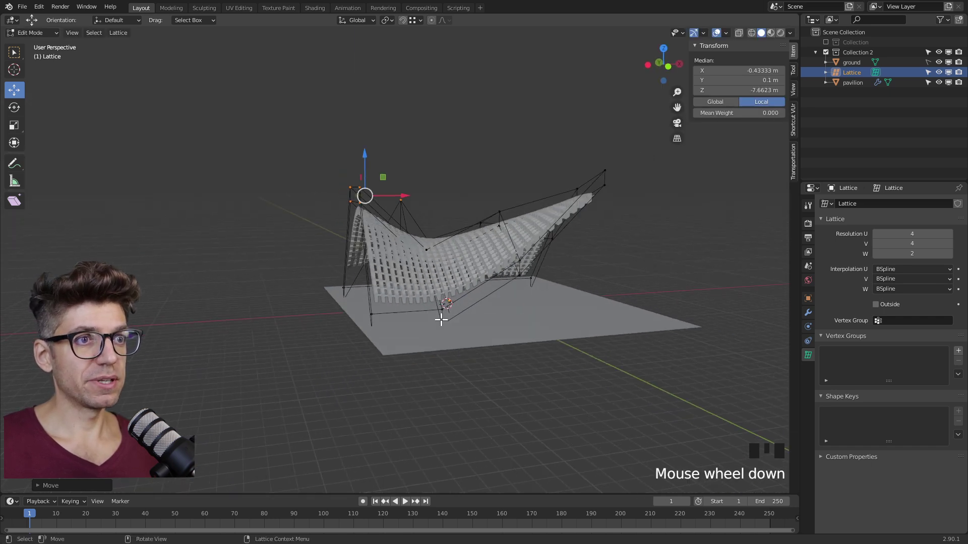
Select the lower points along the lattice's near edge and move them below the ground to a median local Z of about 3.27 m
drag(347, 387, 463, 311)
drag(418, 272, 421, 356)
middle_drag(421, 355, 540, 277)
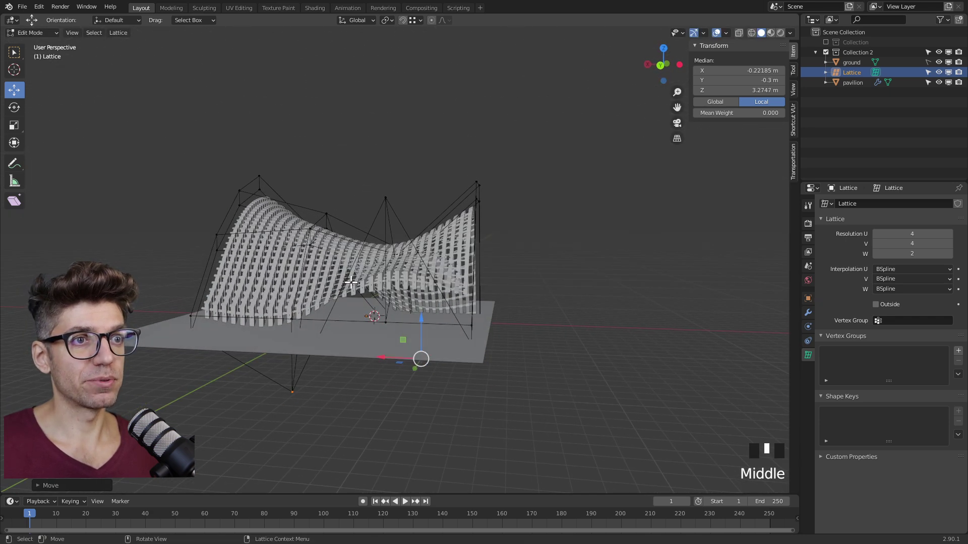
Raise the lattice's corner points at local X -0.5 m, Y 0.5 m to a local Z of about -11.07 m
middle_drag(557, 302, 454, 274)
scroll(454, 274, down, 1)
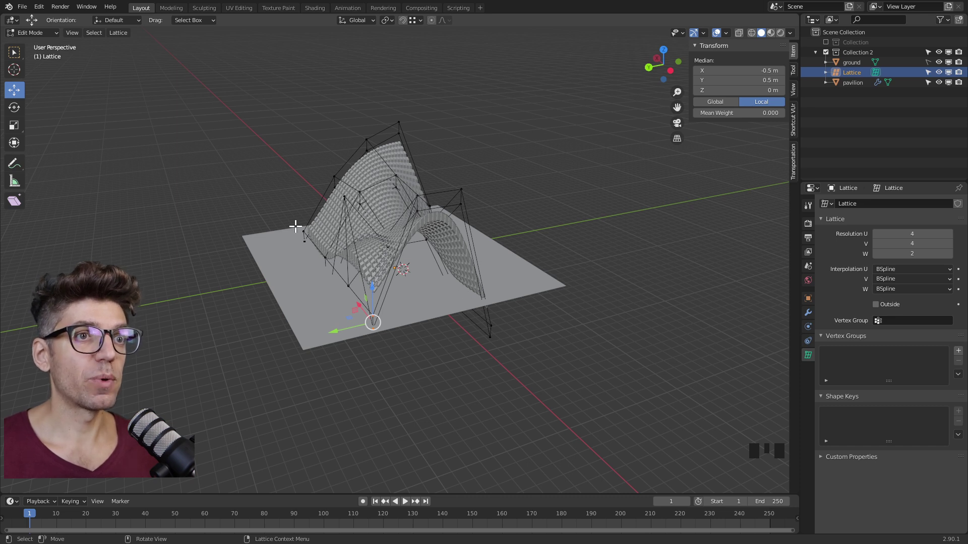
middle_drag(350, 307, 370, 289)
drag(371, 286, 376, 135)
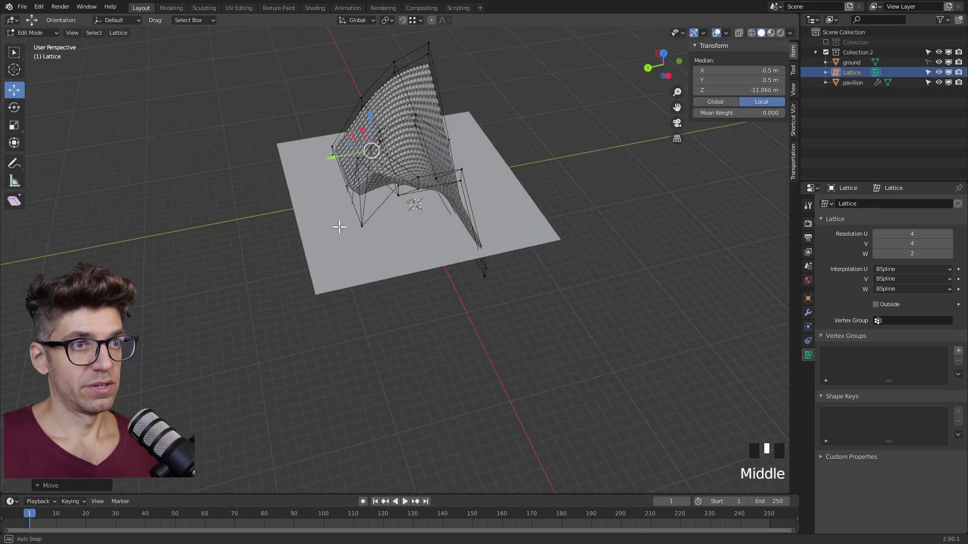